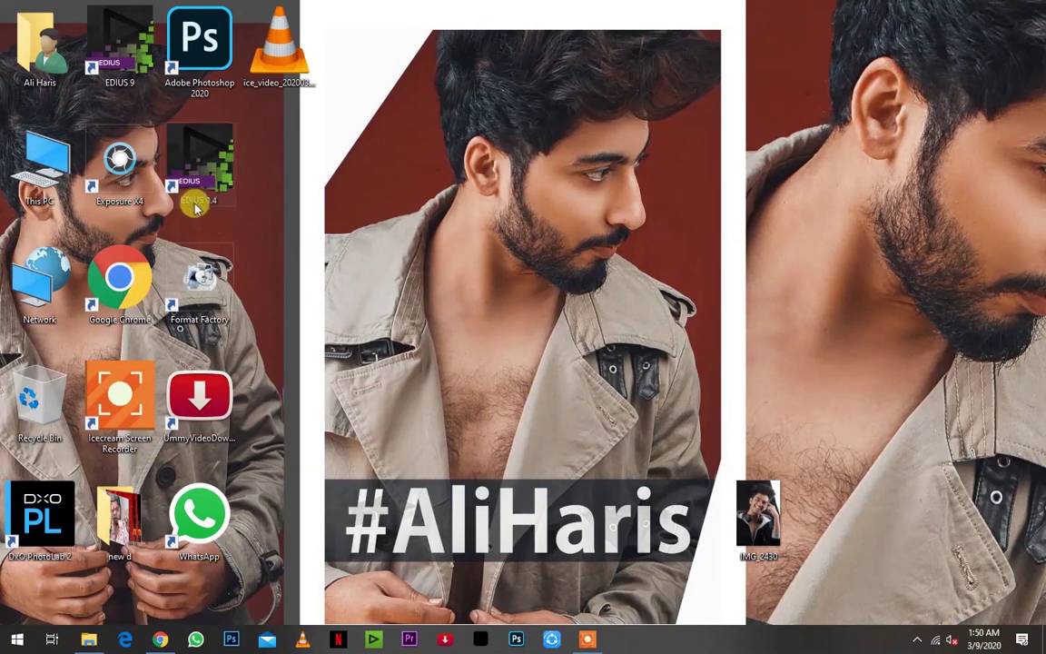
Launch Photoshop 2020 and open IMG_2430.JPG by dragging it in from the desktop
{"action": "double_click", "coordinate": [193, 79]}
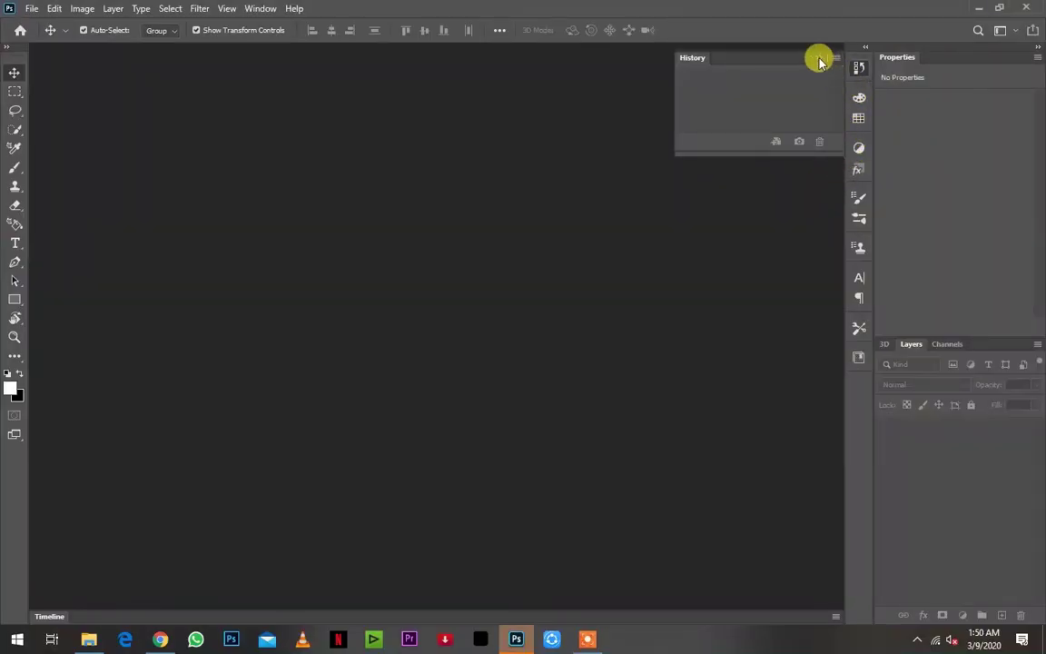
{"action": "left_click", "coordinate": [817, 58]}
{"action": "left_click", "coordinate": [977, 9]}
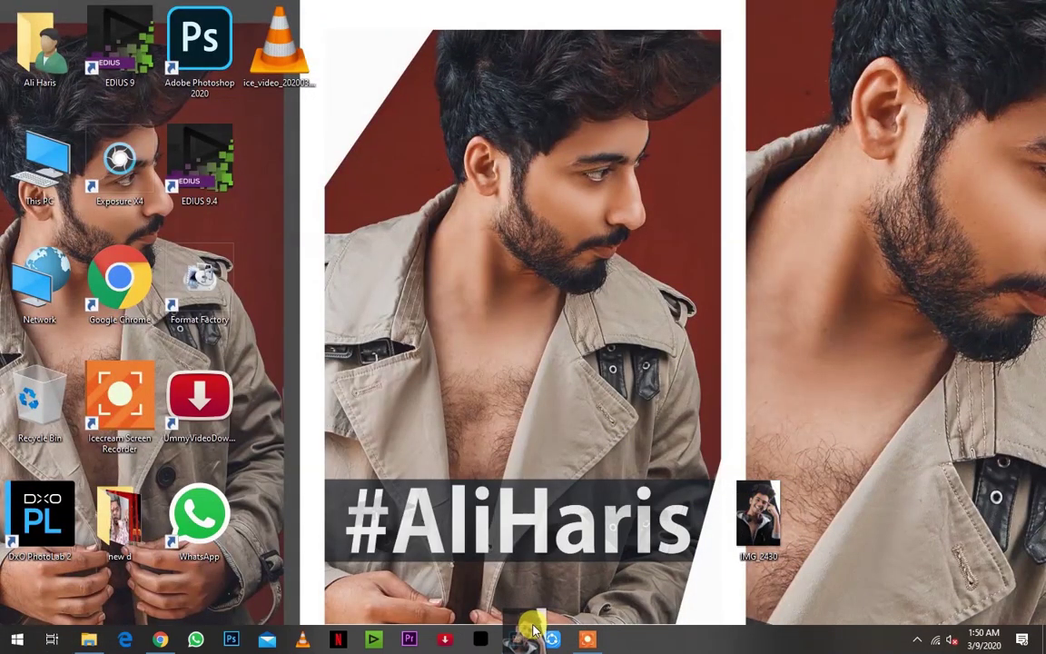
{"action": "left_click_drag", "start_coordinate": [534, 626], "coordinate": [501, 275]}
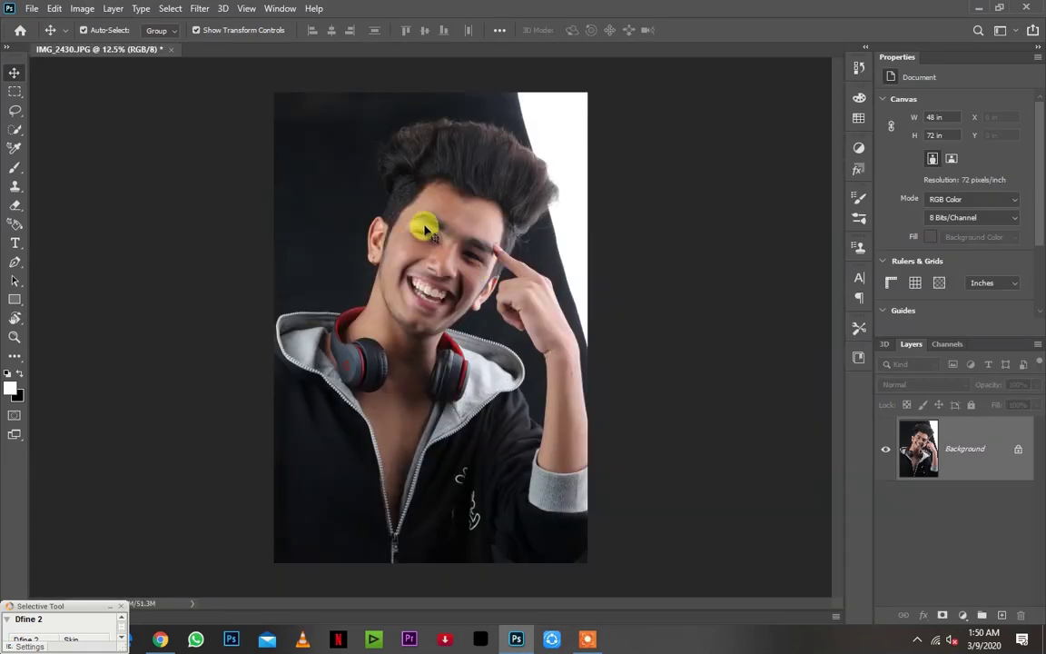
In Camera Raw, set Highlights -57, Shadows +56, Clarity +27 and Vibrance +11
{"action": "mouse_move", "coordinate": [439, 210]}
{"action": "left_mouse_down"}
{"action": "mouse_move", "coordinate": [514, 271]}
{"action": "mouse_move", "coordinate": [513, 334]}
{"action": "left_mouse_up"}
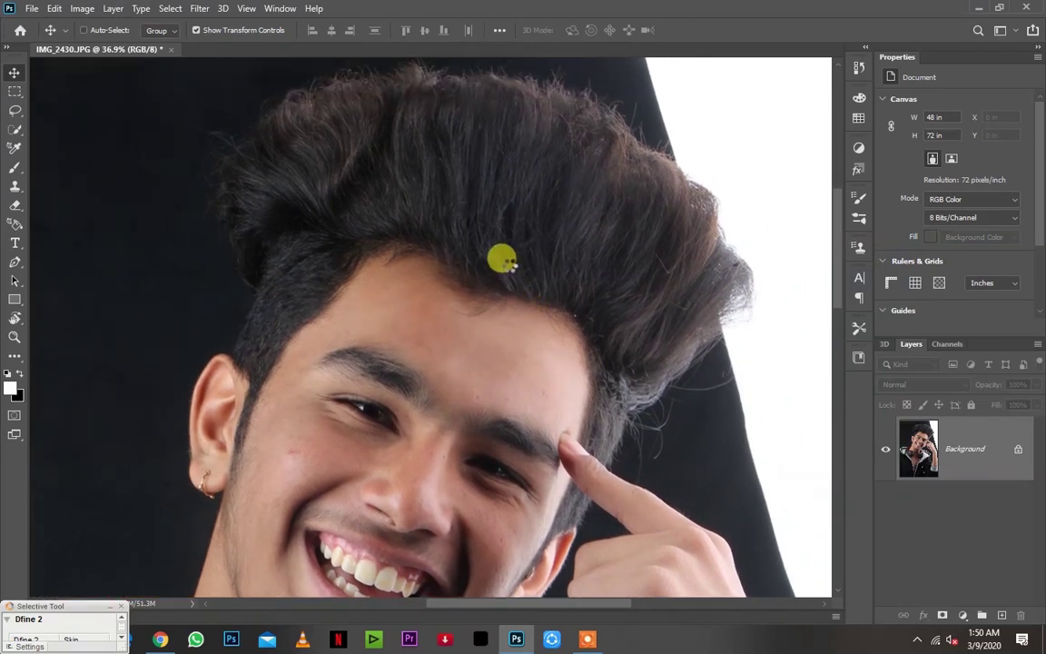
{"action": "key", "text": "ctrl+shift+a"}
{"action": "left_click", "coordinate": [478, 215]}
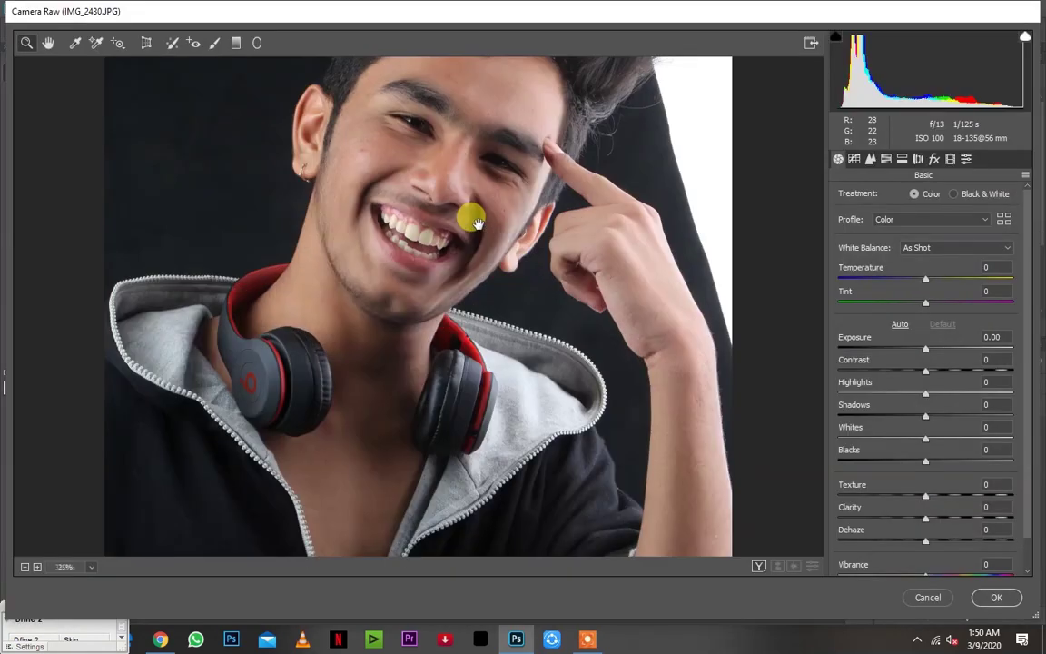
{"action": "left_click", "coordinate": [469, 180]}
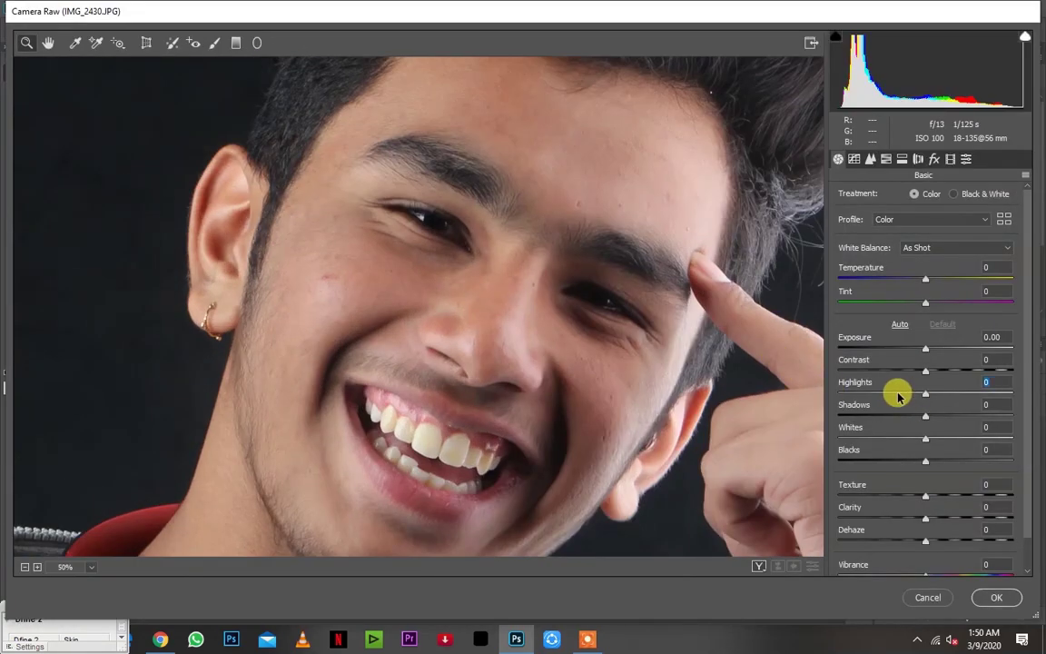
{"action": "mouse_move", "coordinate": [925, 393]}
{"action": "left_mouse_down"}
{"action": "mouse_move", "coordinate": [892, 394]}
{"action": "mouse_move", "coordinate": [944, 417]}
{"action": "mouse_move", "coordinate": [887, 396]}
{"action": "left_mouse_up"}
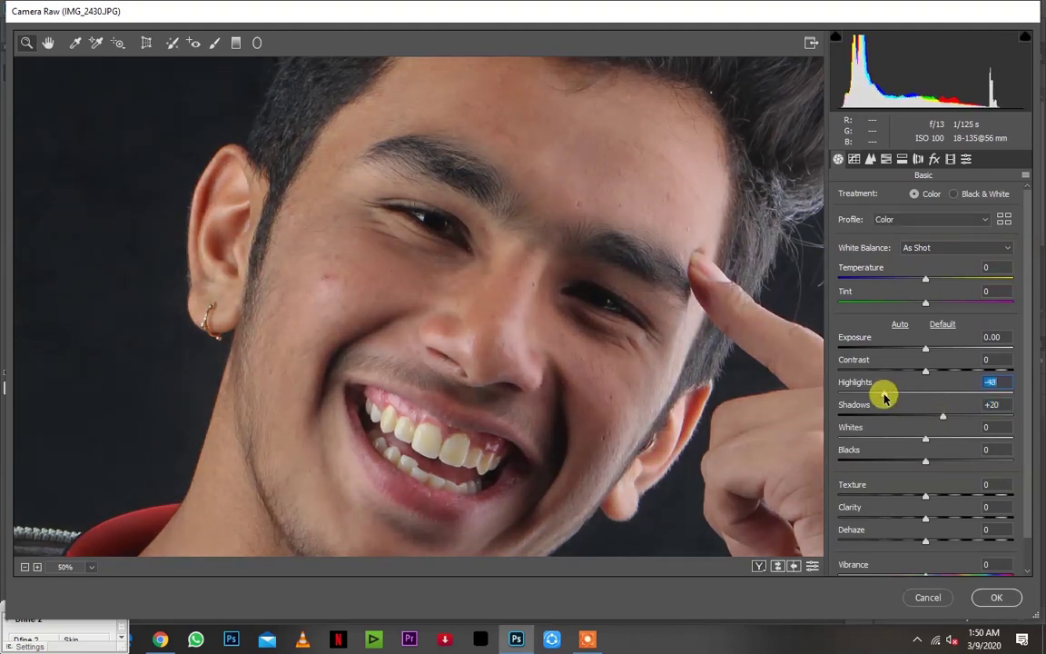
{"action": "mouse_move", "coordinate": [944, 415]}
{"action": "left_mouse_down"}
{"action": "mouse_move", "coordinate": [954, 416]}
{"action": "mouse_move", "coordinate": [932, 439]}
{"action": "left_mouse_up"}
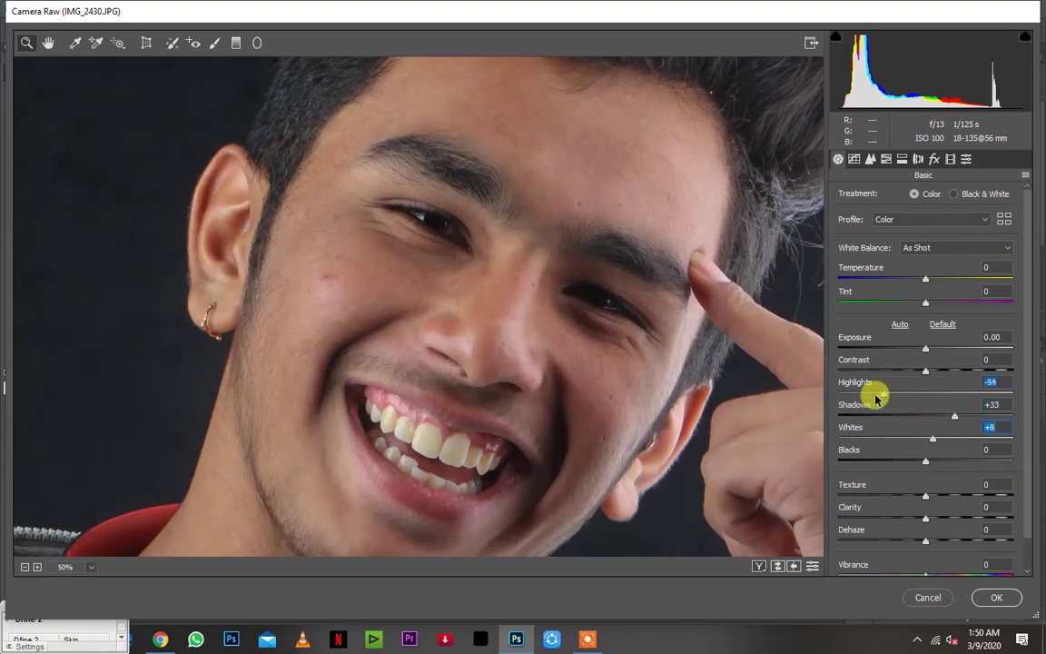
{"action": "left_click_drag", "start_coordinate": [877, 397], "coordinate": [870, 397]}
{"action": "left_click_drag", "start_coordinate": [954, 416], "coordinate": [958, 424]}
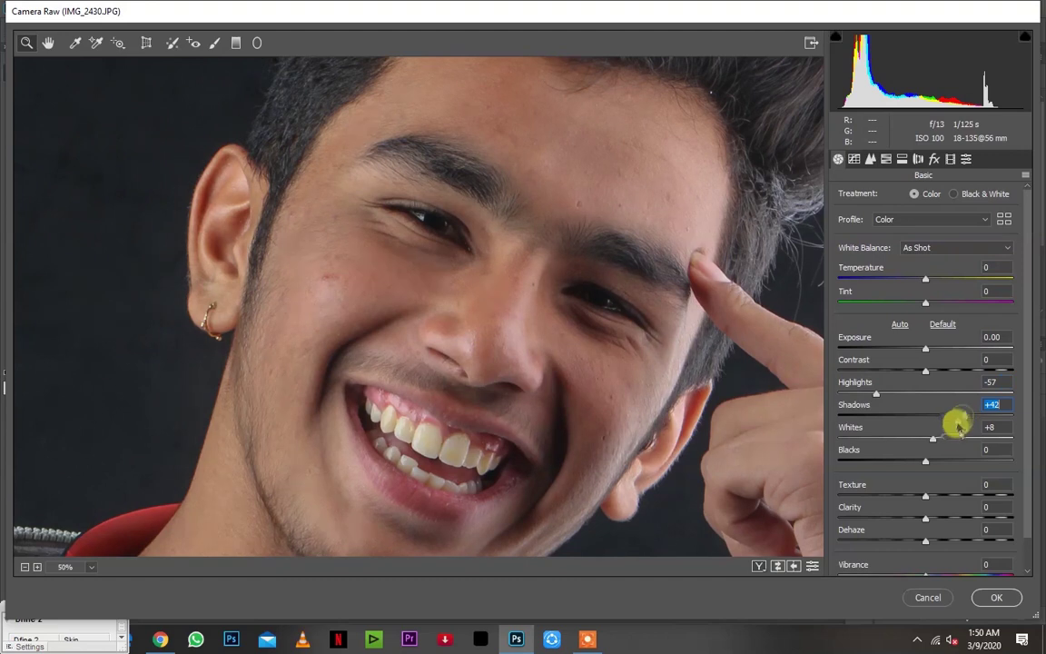
{"action": "mouse_move", "coordinate": [926, 518]}
{"action": "left_mouse_down"}
{"action": "mouse_move", "coordinate": [950, 518]}
{"action": "mouse_move", "coordinate": [934, 542]}
{"action": "left_mouse_up"}
{"action": "scroll", "coordinate": [988, 468], "scroll_direction": "down", "scroll_amount": 1}
{"action": "mouse_move", "coordinate": [949, 484]}
{"action": "left_mouse_down"}
{"action": "mouse_move", "coordinate": [967, 486]}
{"action": "mouse_move", "coordinate": [932, 505]}
{"action": "left_mouse_up"}
{"action": "left_click_drag", "start_coordinate": [962, 381], "coordinate": [973, 381]}
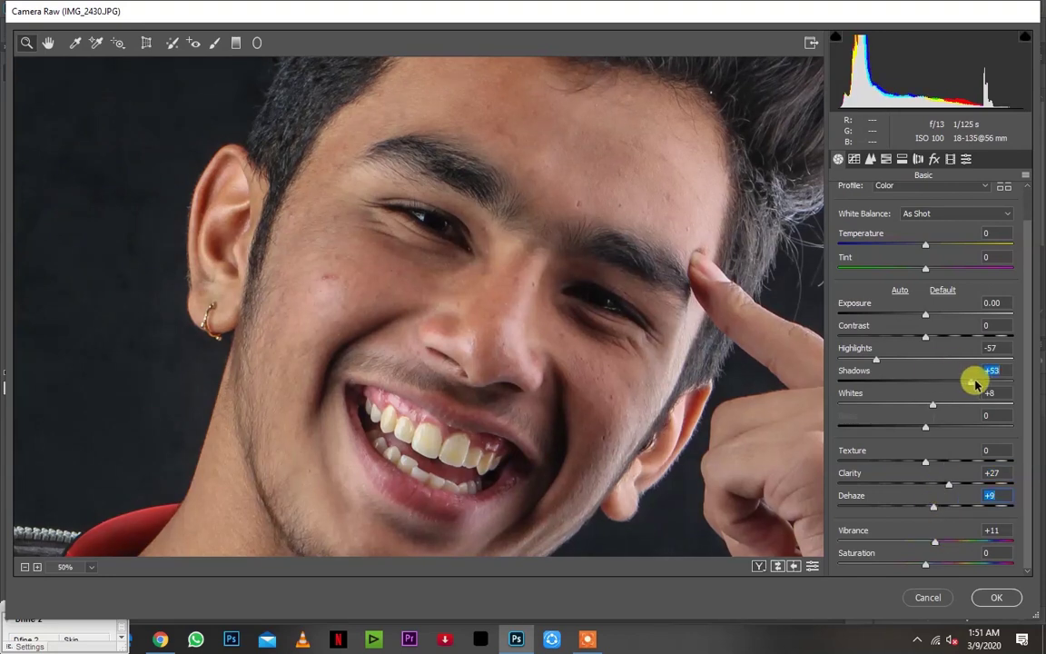
Set HSL Oranges saturation to -30 and luminance to -18, then apply Camera Raw
{"action": "left_click", "coordinate": [886, 158]}
{"action": "left_click", "coordinate": [884, 193]}
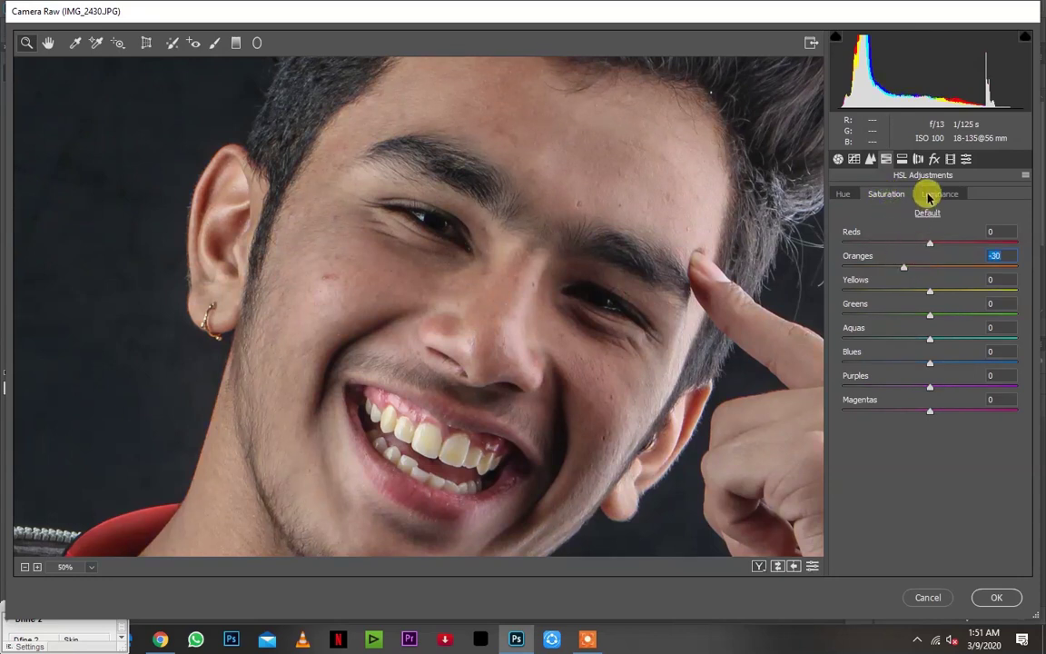
{"action": "left_click", "coordinate": [928, 193]}
{"action": "left_click_drag", "start_coordinate": [929, 266], "coordinate": [911, 268]}
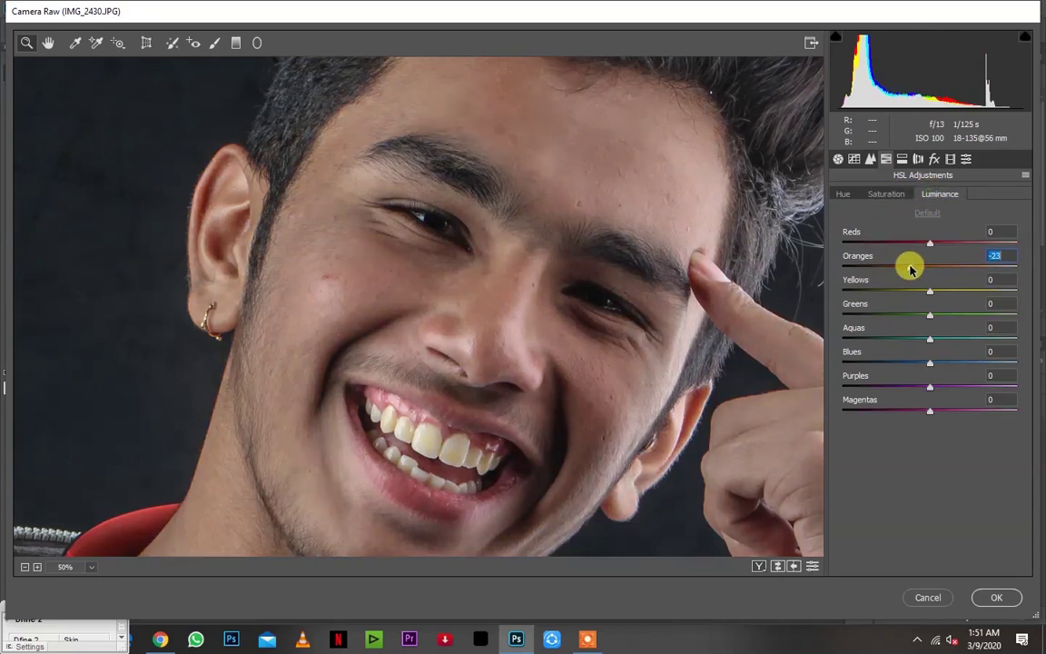
{"action": "left_click", "coordinate": [996, 599]}
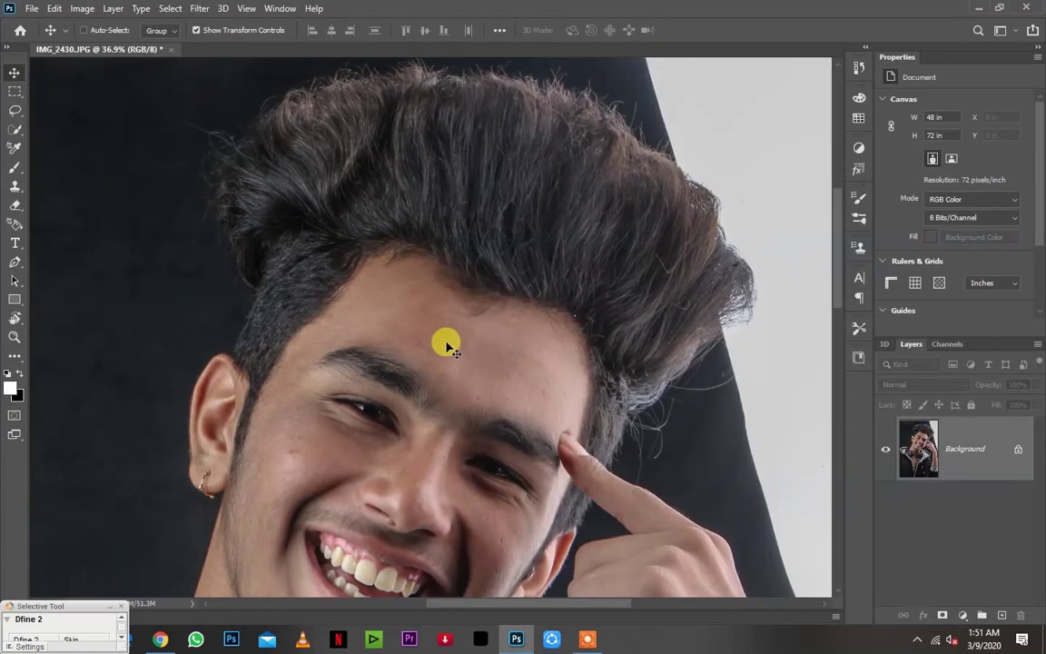
Select the Burn tool with its Range limited to Midtones
{"action": "scroll", "coordinate": [445, 344], "scroll_direction": "down", "scroll_amount": 2}
{"action": "scroll", "coordinate": [443, 343], "scroll_direction": "down", "scroll_amount": 2}
{"action": "scroll", "coordinate": [436, 339], "scroll_direction": "down", "scroll_amount": 1}
{"action": "scroll", "coordinate": [429, 207], "scroll_direction": "up", "scroll_amount": 1}
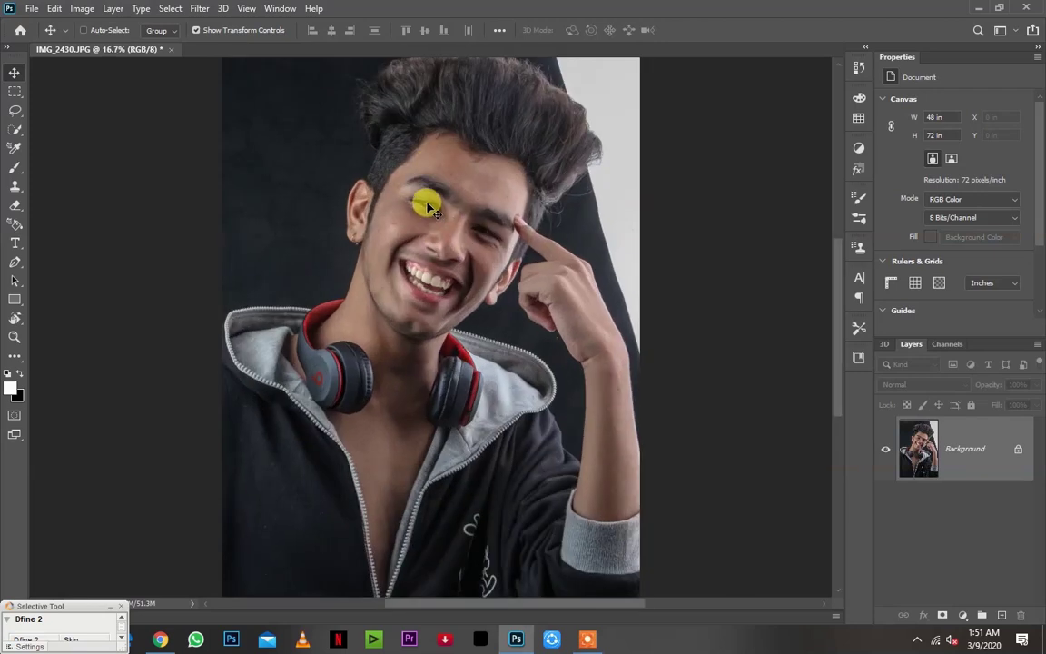
{"action": "scroll", "coordinate": [430, 208], "scroll_direction": "up", "scroll_amount": 2}
{"action": "scroll", "coordinate": [421, 236], "scroll_direction": "up", "scroll_amount": 1}
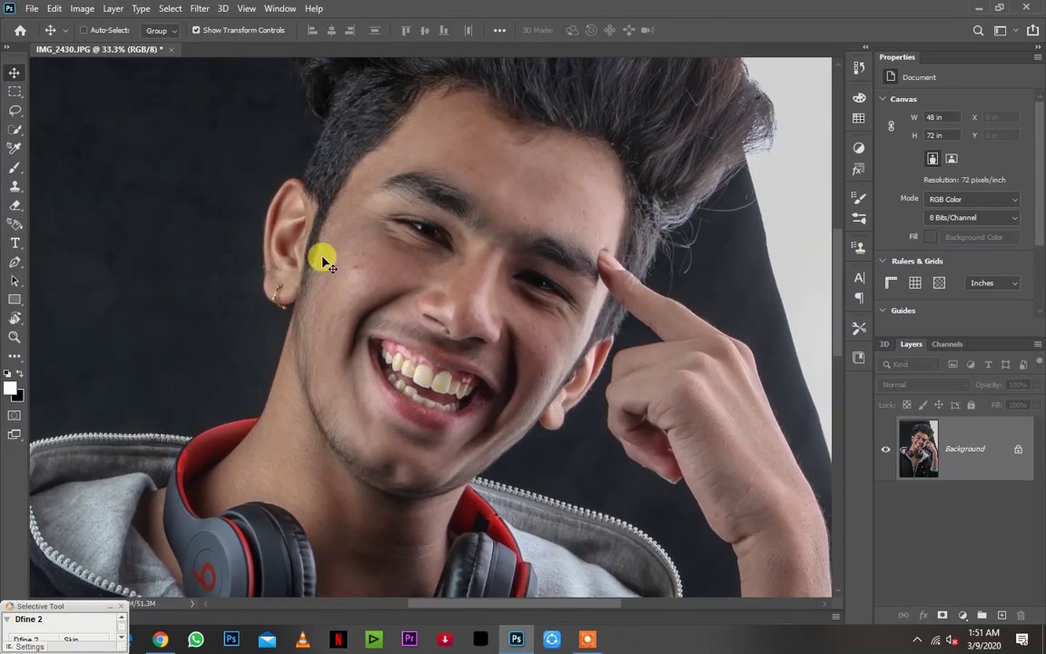
{"action": "scroll", "coordinate": [291, 195], "scroll_direction": "up", "scroll_amount": 1}
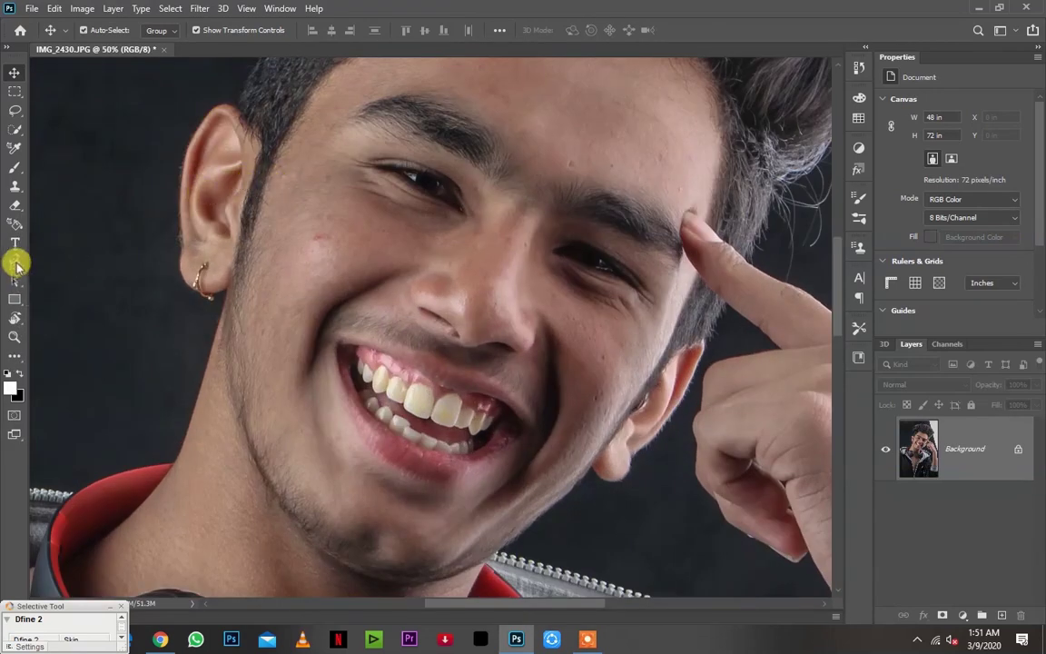
{"action": "key", "text": "o"}
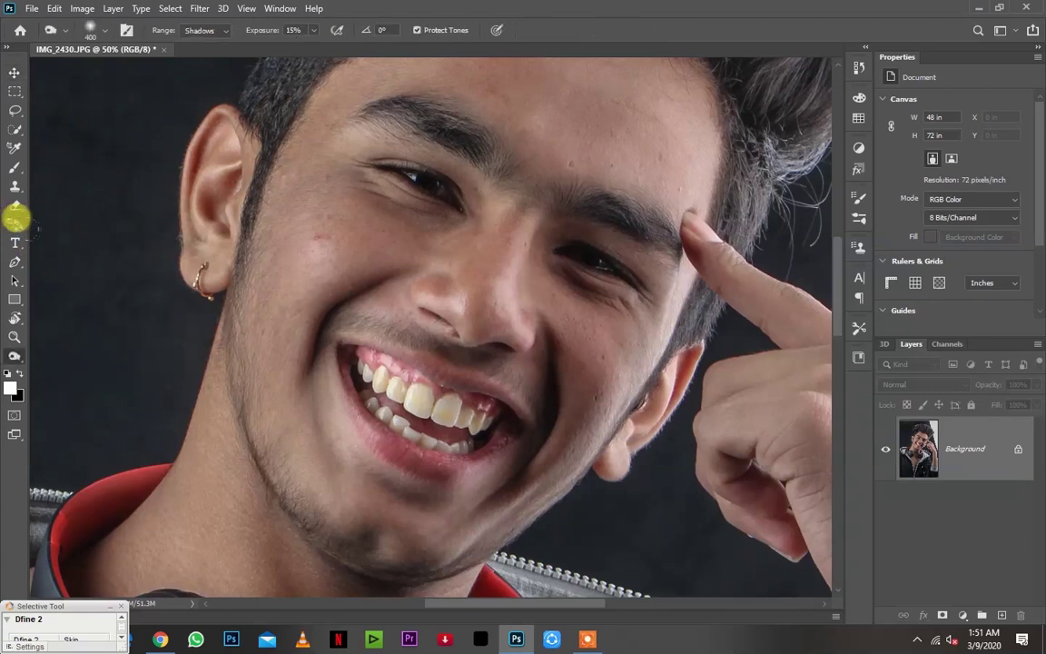
{"action": "left_click", "coordinate": [226, 34]}
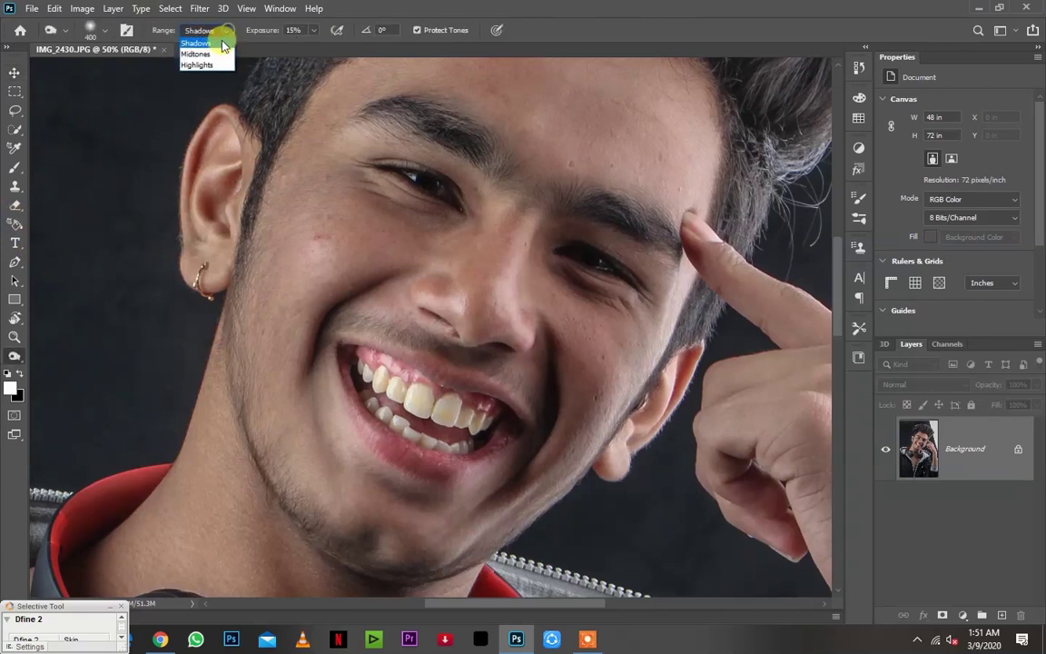
{"action": "left_click", "coordinate": [201, 44]}
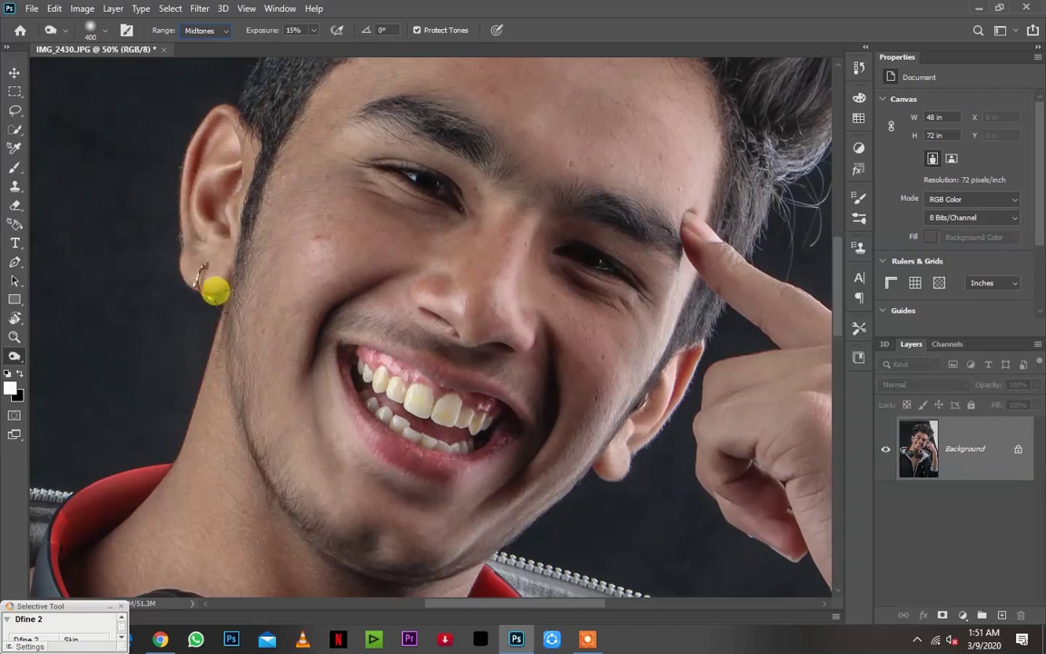
With a 300 brush, tone the forehead hairline, left temple and the hand down to the wrist
{"action": "key", "text": "bracketleft"}
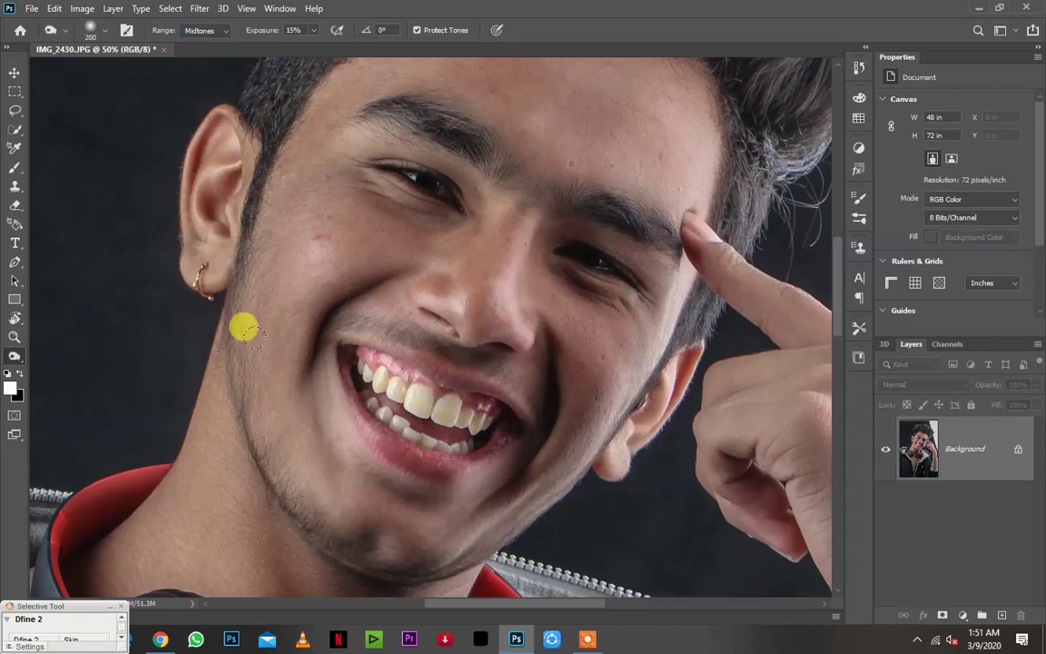
{"action": "key", "text": "bracketleft"}
{"action": "key", "text": "bracketleft"}
{"action": "key", "text": "bracketleft"}
{"action": "key", "text": "bracketright"}
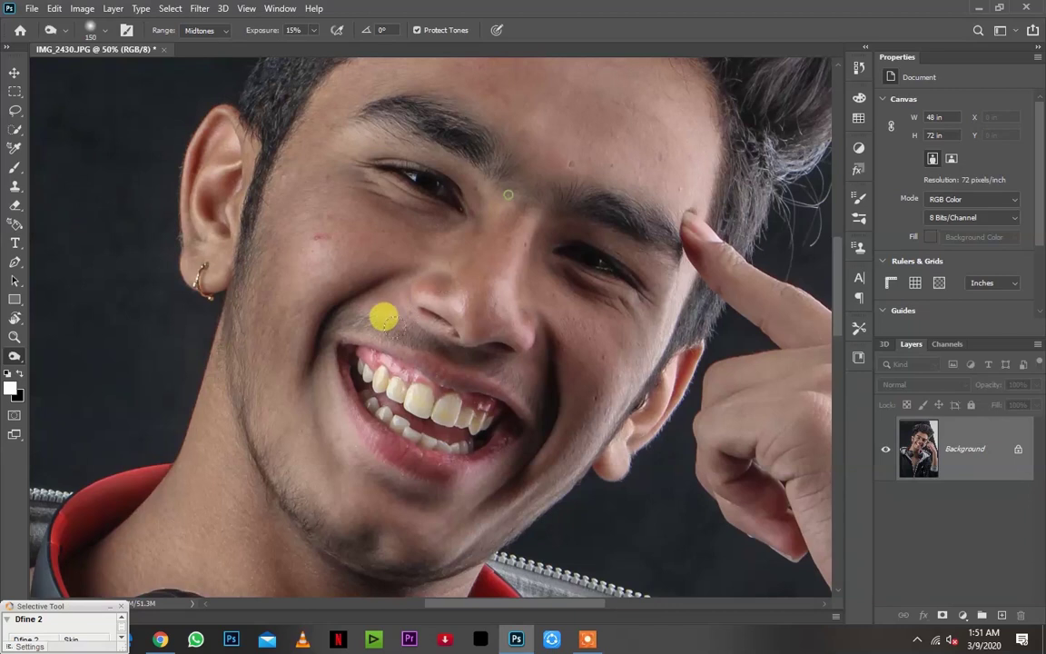
{"action": "key", "text": "ctrl+minus"}
{"action": "key", "text": "bracketright"}
{"action": "key", "text": "bracketright"}
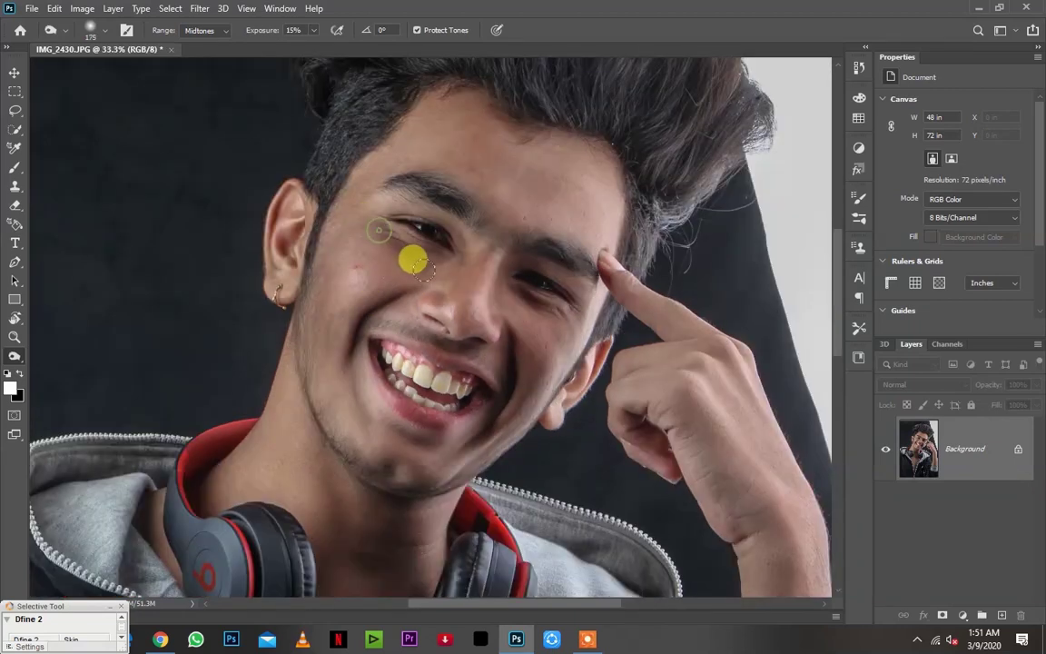
{"action": "key", "text": "bracketright"}
{"action": "key", "text": "bracketright"}
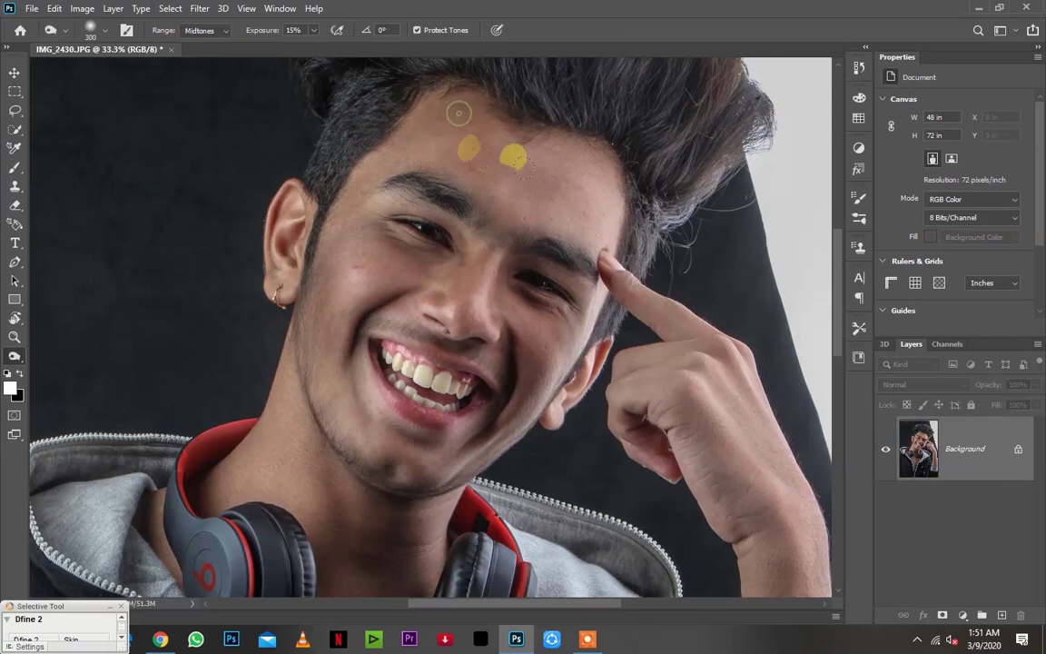
{"action": "left_click_drag", "start_coordinate": [401, 147], "coordinate": [316, 225]}
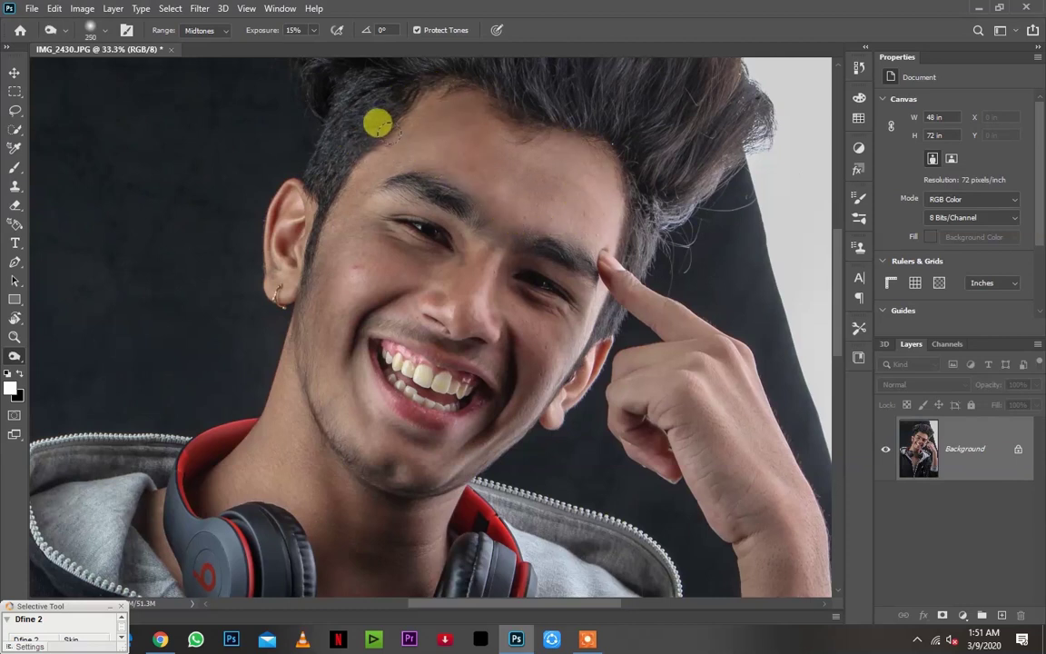
{"action": "key", "text": "ctrl+minus"}
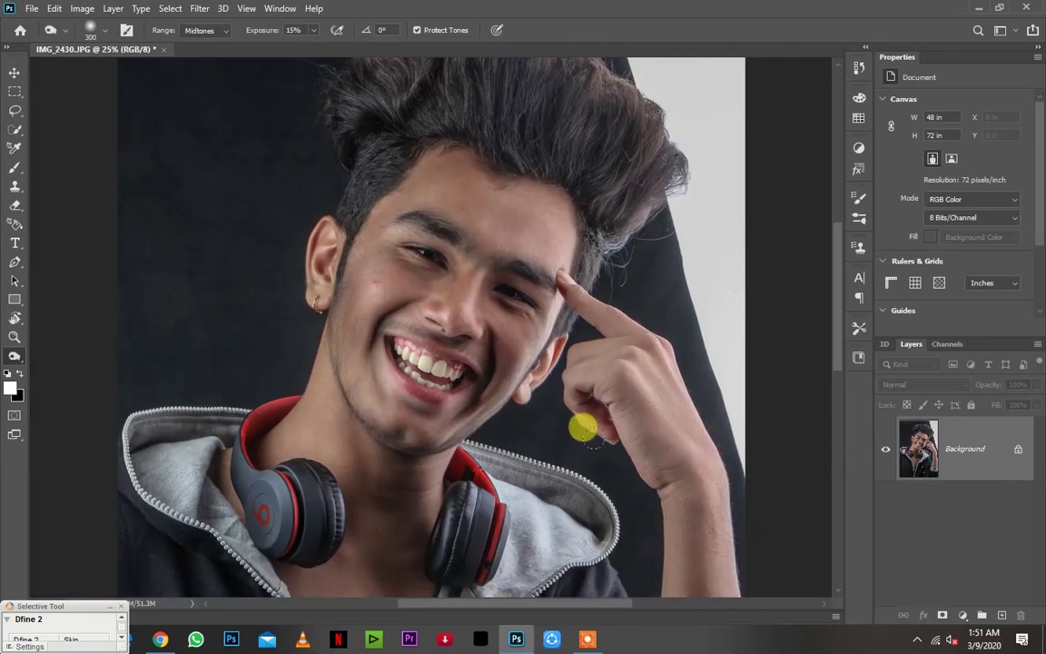
{"action": "mouse_move", "coordinate": [616, 380]}
{"action": "left_mouse_down"}
{"action": "mouse_move", "coordinate": [686, 466]}
{"action": "mouse_move", "coordinate": [633, 592]}
{"action": "left_mouse_up"}
{"action": "key", "text": "ctrl+minus"}
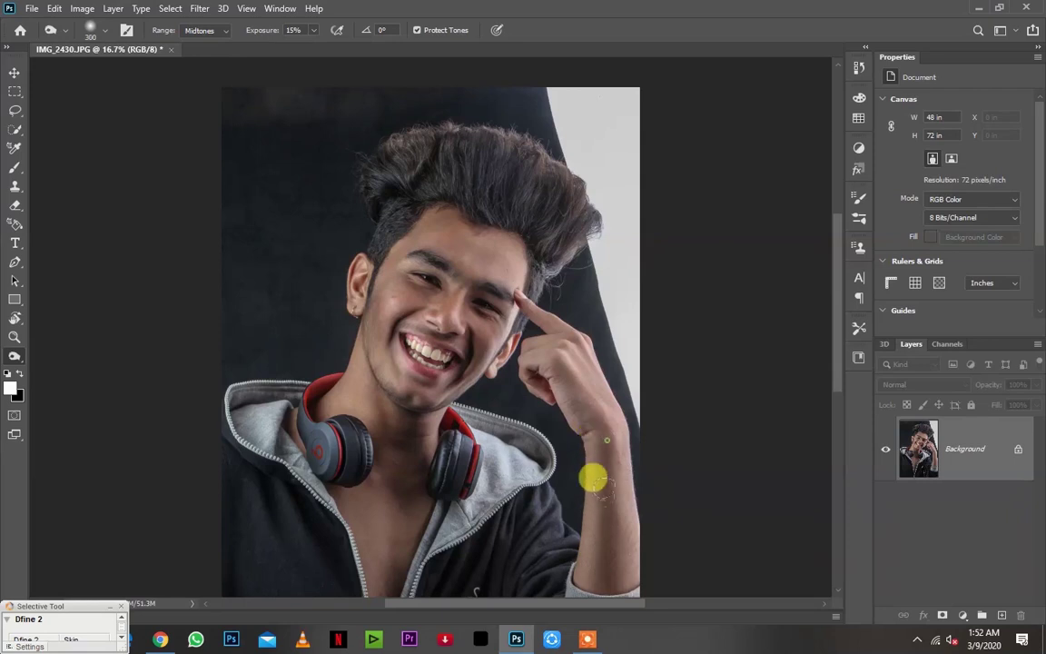
{"action": "key", "text": "ctrl+plus"}
{"action": "key", "text": "ctrl+plus"}
{"action": "key", "text": "ctrl+plus"}
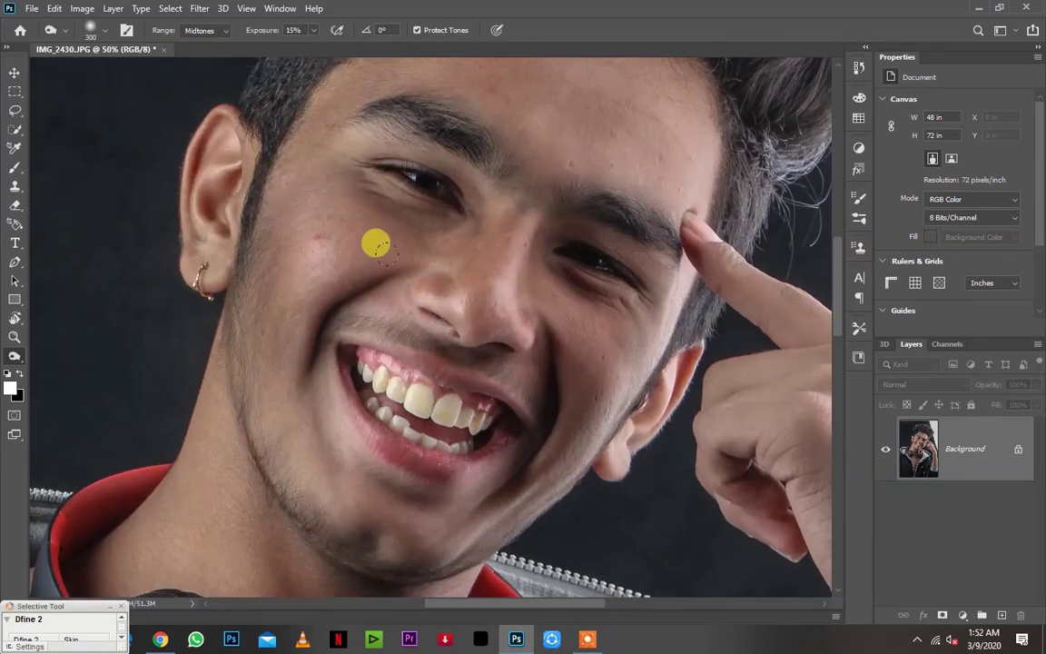
With a 300 toning brush, lighten the cheek below the ear, nose, brow and cheek
{"action": "key", "text": "shift+o"}
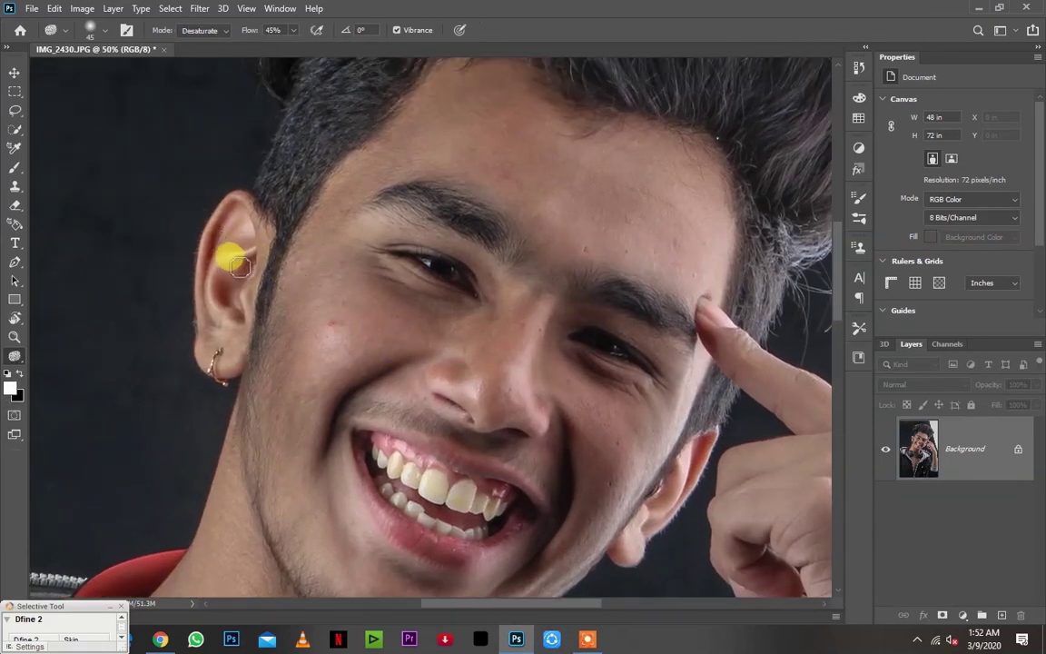
{"action": "key", "text": "bracketleft"}
{"action": "key", "text": "bracketleft"}
{"action": "key", "text": "bracketleft"}
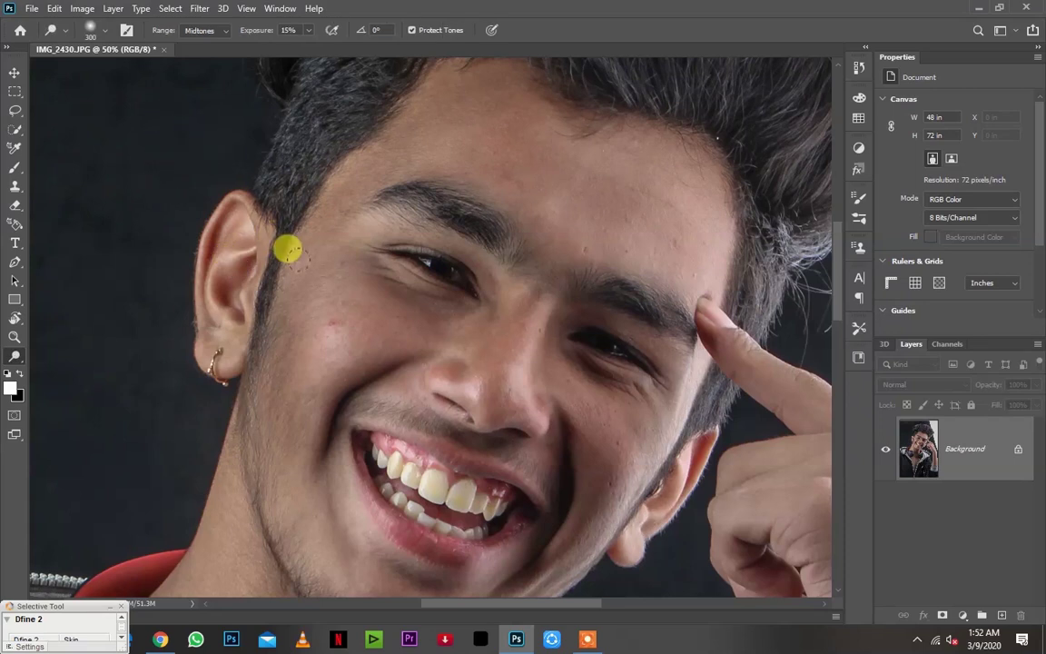
{"action": "mouse_move", "coordinate": [314, 275]}
{"action": "left_mouse_down"}
{"action": "mouse_move", "coordinate": [329, 352]}
{"action": "mouse_move", "coordinate": [497, 394]}
{"action": "mouse_move", "coordinate": [543, 313]}
{"action": "mouse_move", "coordinate": [508, 386]}
{"action": "mouse_move", "coordinate": [482, 402]}
{"action": "mouse_move", "coordinate": [479, 373]}
{"action": "left_mouse_up"}
{"action": "mouse_move", "coordinate": [499, 424]}
{"action": "left_mouse_down"}
{"action": "mouse_move", "coordinate": [556, 341]}
{"action": "mouse_move", "coordinate": [618, 459]}
{"action": "mouse_move", "coordinate": [605, 502]}
{"action": "mouse_move", "coordinate": [652, 432]}
{"action": "mouse_move", "coordinate": [578, 542]}
{"action": "mouse_move", "coordinate": [668, 402]}
{"action": "mouse_move", "coordinate": [517, 400]}
{"action": "mouse_move", "coordinate": [479, 388]}
{"action": "mouse_move", "coordinate": [526, 295]}
{"action": "mouse_move", "coordinate": [463, 368]}
{"action": "mouse_move", "coordinate": [340, 318]}
{"action": "mouse_move", "coordinate": [325, 325]}
{"action": "mouse_move", "coordinate": [315, 248]}
{"action": "mouse_move", "coordinate": [342, 365]}
{"action": "mouse_move", "coordinate": [366, 177]}
{"action": "left_mouse_up"}
{"action": "key", "text": "ctrl+minus"}
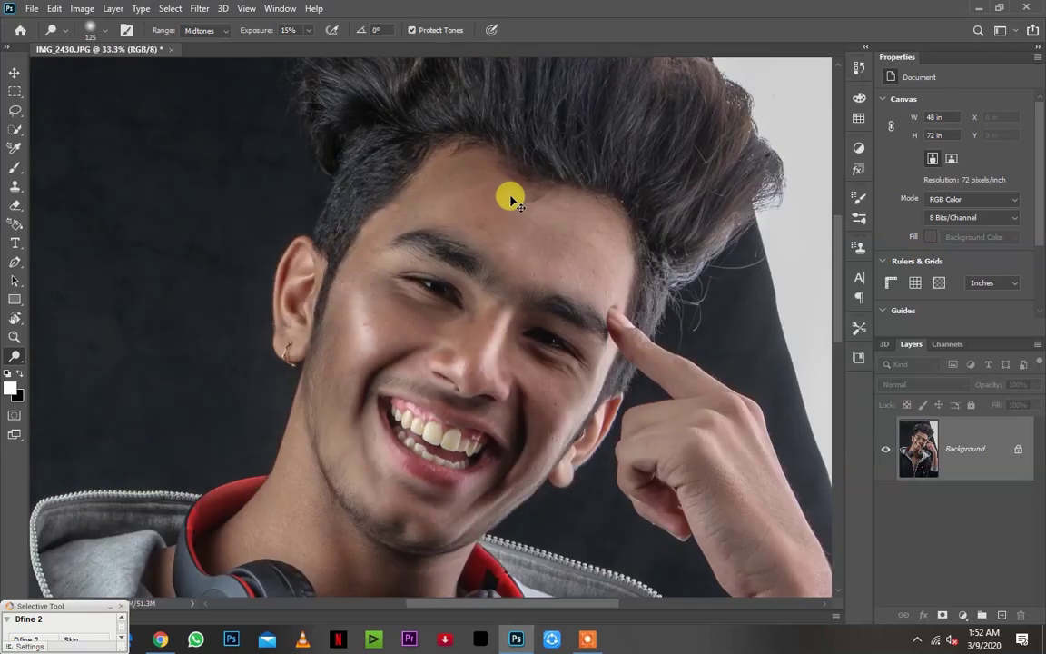
{"action": "mouse_move", "coordinate": [355, 289]}
{"action": "left_mouse_down"}
{"action": "mouse_move", "coordinate": [502, 362]}
{"action": "mouse_move", "coordinate": [469, 367]}
{"action": "mouse_move", "coordinate": [420, 432]}
{"action": "mouse_move", "coordinate": [351, 439]}
{"action": "mouse_move", "coordinate": [362, 472]}
{"action": "mouse_move", "coordinate": [361, 458]}
{"action": "left_mouse_up"}
At brush size 150, lighten the neck below the headphones, the arm, headphones and hood
{"action": "key", "text": "ctrl+minus"}
{"action": "key", "text": "ctrl+minus"}
{"action": "key", "text": "ctrl+plus"}
{"action": "key", "text": "ctrl+minus"}
{"action": "key", "text": "ctrl+plus"}
{"action": "mouse_move", "coordinate": [610, 420]}
{"action": "left_mouse_down"}
{"action": "mouse_move", "coordinate": [466, 355]}
{"action": "mouse_move", "coordinate": [476, 386]}
{"action": "mouse_move", "coordinate": [445, 341]}
{"action": "mouse_move", "coordinate": [526, 386]}
{"action": "mouse_move", "coordinate": [495, 327]}
{"action": "mouse_move", "coordinate": [350, 331]}
{"action": "mouse_move", "coordinate": [275, 285]}
{"action": "mouse_move", "coordinate": [342, 303]}
{"action": "mouse_move", "coordinate": [409, 350]}
{"action": "mouse_move", "coordinate": [355, 334]}
{"action": "mouse_move", "coordinate": [381, 319]}
{"action": "mouse_move", "coordinate": [339, 365]}
{"action": "mouse_move", "coordinate": [356, 317]}
{"action": "mouse_move", "coordinate": [460, 373]}
{"action": "mouse_move", "coordinate": [399, 235]}
{"action": "mouse_move", "coordinate": [401, 215]}
{"action": "mouse_move", "coordinate": [393, 233]}
{"action": "mouse_move", "coordinate": [427, 262]}
{"action": "mouse_move", "coordinate": [489, 403]}
{"action": "mouse_move", "coordinate": [494, 397]}
{"action": "mouse_move", "coordinate": [542, 447]}
{"action": "mouse_move", "coordinate": [557, 560]}
{"action": "mouse_move", "coordinate": [553, 505]}
{"action": "mouse_move", "coordinate": [513, 504]}
{"action": "mouse_move", "coordinate": [510, 571]}
{"action": "mouse_move", "coordinate": [524, 459]}
{"action": "mouse_move", "coordinate": [540, 527]}
{"action": "mouse_move", "coordinate": [548, 497]}
{"action": "mouse_move", "coordinate": [560, 590]}
{"action": "mouse_move", "coordinate": [537, 486]}
{"action": "mouse_move", "coordinate": [503, 468]}
{"action": "mouse_move", "coordinate": [471, 426]}
{"action": "mouse_move", "coordinate": [465, 458]}
{"action": "mouse_move", "coordinate": [231, 513]}
{"action": "mouse_move", "coordinate": [239, 447]}
{"action": "mouse_move", "coordinate": [265, 484]}
{"action": "mouse_move", "coordinate": [275, 435]}
{"action": "mouse_move", "coordinate": [183, 436]}
{"action": "mouse_move", "coordinate": [163, 364]}
{"action": "mouse_move", "coordinate": [191, 470]}
{"action": "mouse_move", "coordinate": [154, 373]}
{"action": "mouse_move", "coordinate": [159, 433]}
{"action": "left_mouse_up"}
{"action": "key", "text": "bracketright"}
{"action": "key", "text": "bracketleft"}
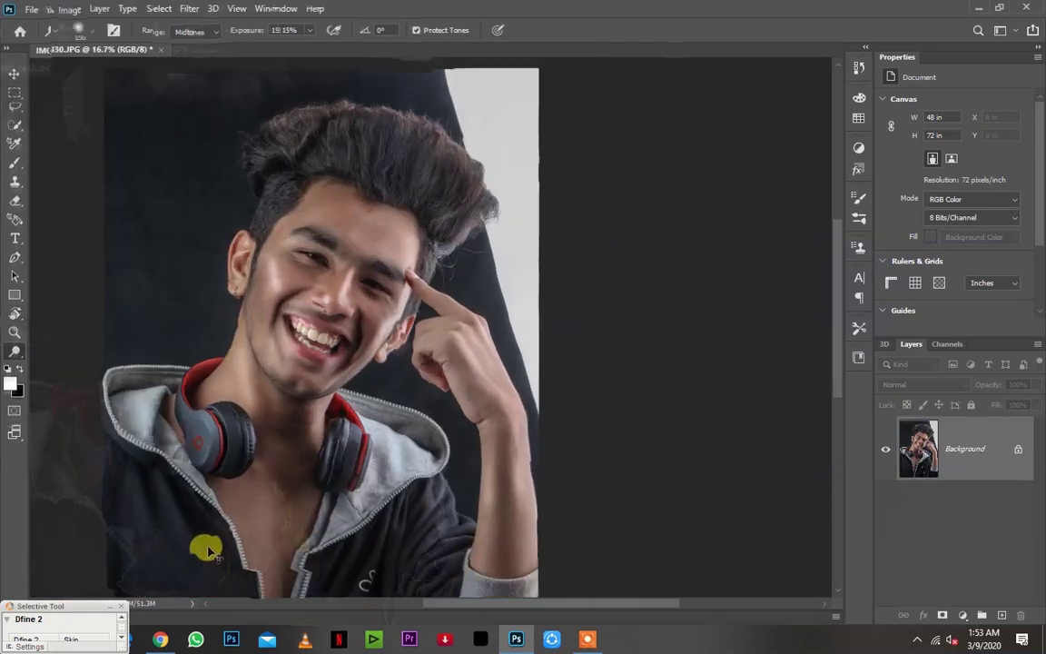
{"action": "key", "text": "ctrl+minus"}
{"action": "mouse_move", "coordinate": [257, 535]}
{"action": "left_mouse_down"}
{"action": "mouse_move", "coordinate": [262, 466]}
{"action": "mouse_move", "coordinate": [265, 563]}
{"action": "mouse_move", "coordinate": [254, 455]}
{"action": "mouse_move", "coordinate": [287, 526]}
{"action": "mouse_move", "coordinate": [225, 536]}
{"action": "mouse_move", "coordinate": [182, 486]}
{"action": "mouse_move", "coordinate": [181, 385]}
{"action": "mouse_move", "coordinate": [281, 308]}
{"action": "mouse_move", "coordinate": [473, 381]}
{"action": "left_mouse_up"}
{"action": "key", "text": "ctrl+plus"}
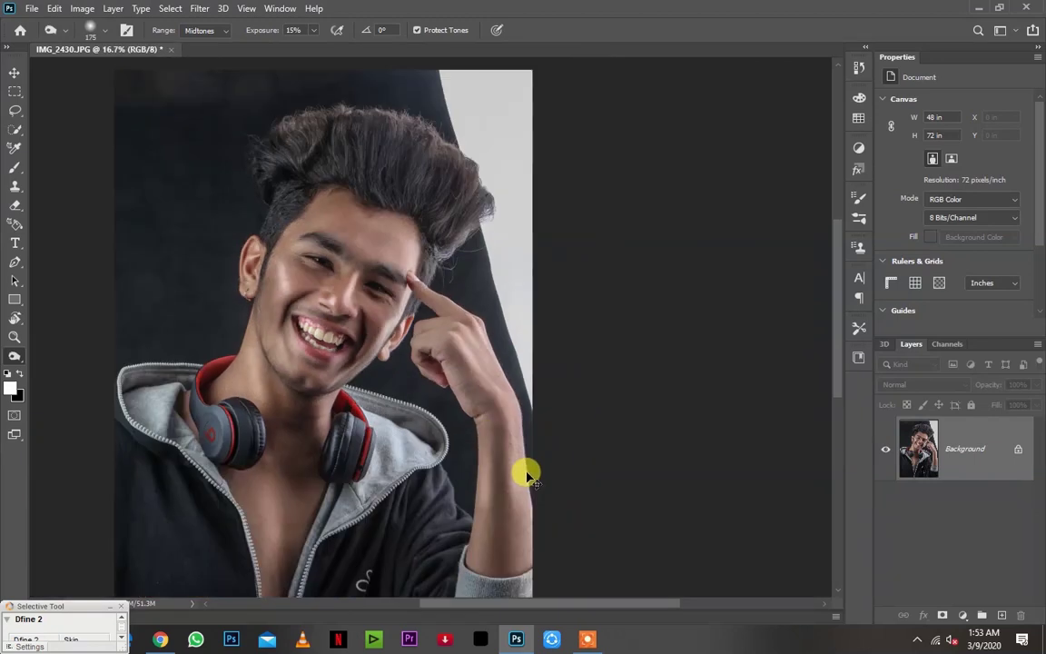
{"action": "key", "text": "ctrl+minus"}
{"action": "mouse_move", "coordinate": [491, 538]}
{"action": "left_mouse_down"}
{"action": "mouse_move", "coordinate": [511, 419]}
{"action": "mouse_move", "coordinate": [193, 454]}
{"action": "mouse_move", "coordinate": [211, 365]}
{"action": "mouse_move", "coordinate": [230, 337]}
{"action": "mouse_move", "coordinate": [236, 405]}
{"action": "mouse_move", "coordinate": [155, 493]}
{"action": "mouse_move", "coordinate": [187, 488]}
{"action": "mouse_move", "coordinate": [238, 539]}
{"action": "mouse_move", "coordinate": [355, 558]}
{"action": "mouse_move", "coordinate": [386, 499]}
{"action": "left_mouse_up"}
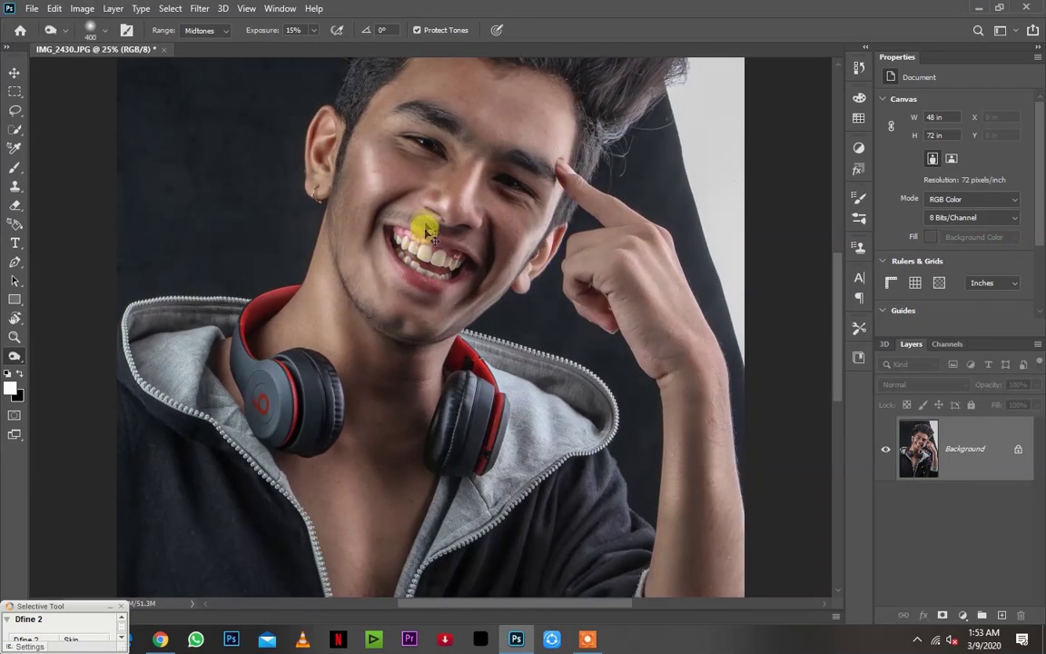
Reselect the midtone Dodge tool and zoom in on the eyes
{"action": "scroll", "coordinate": [422, 227], "scroll_direction": "up", "scroll_amount": 1}
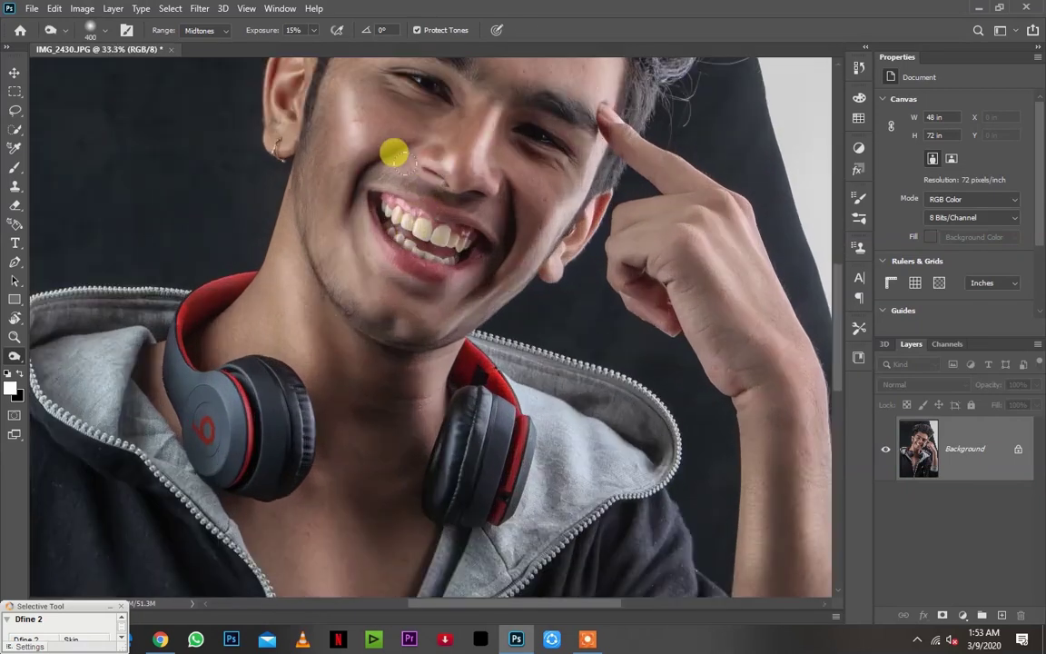
{"action": "scroll", "coordinate": [363, 291], "scroll_direction": "up", "scroll_amount": 2}
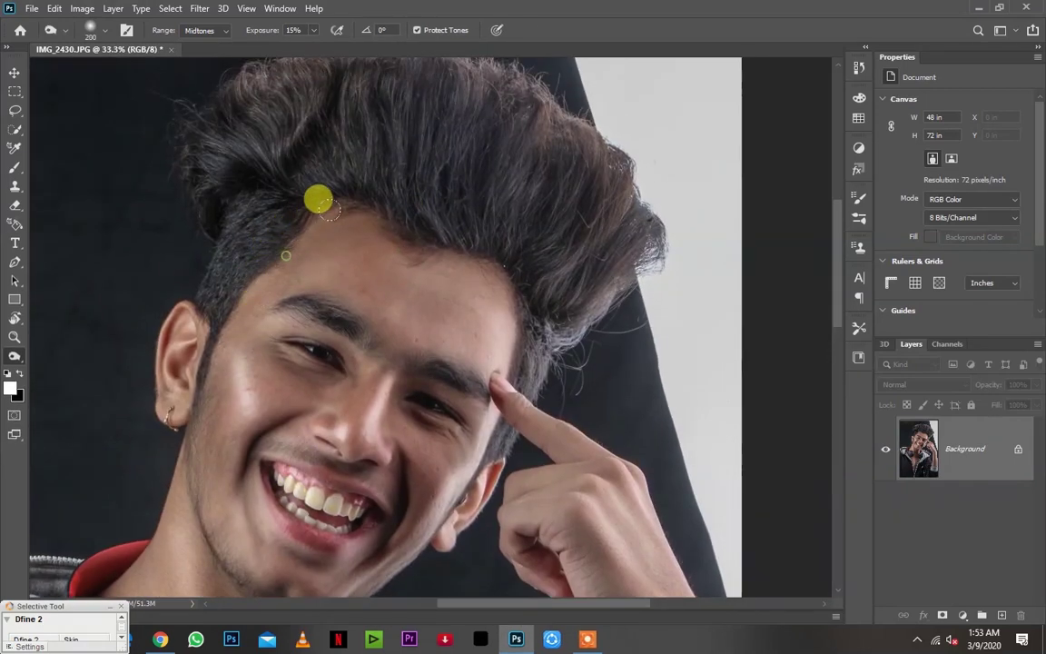
{"action": "key", "text": "shift+o"}
{"action": "key", "text": "shift+o"}
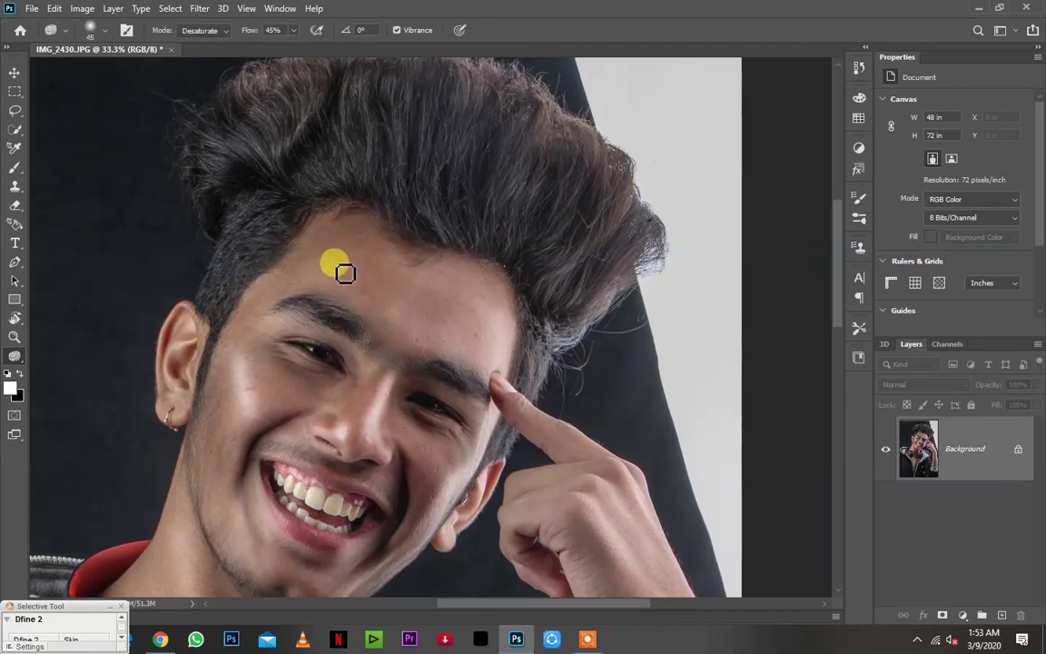
{"action": "key", "text": "shift+o"}
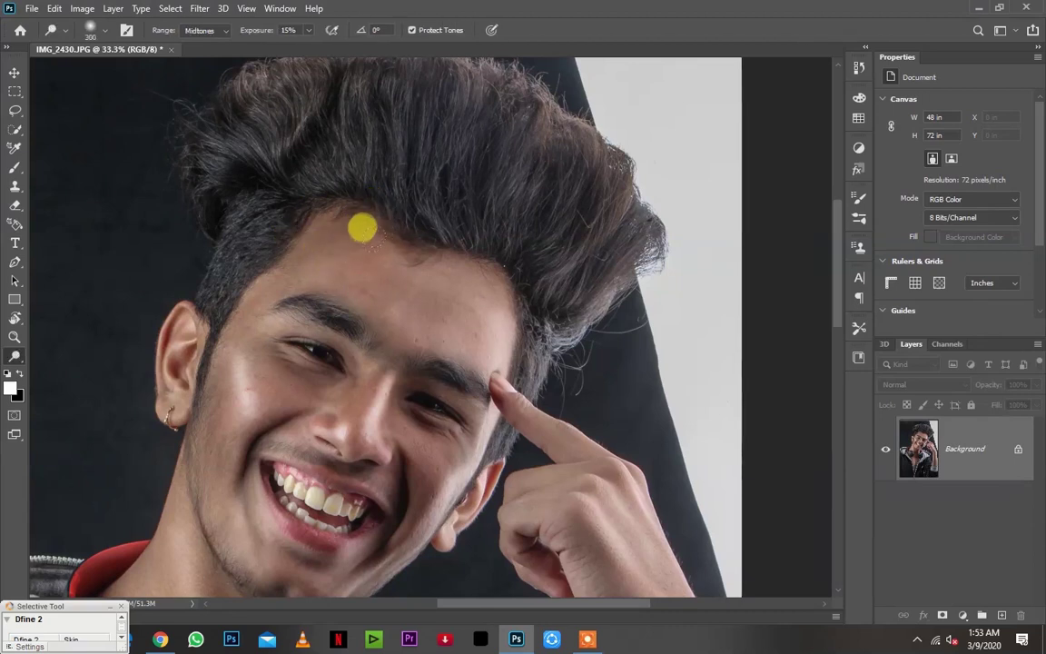
{"action": "key", "text": "ctrl+minus"}
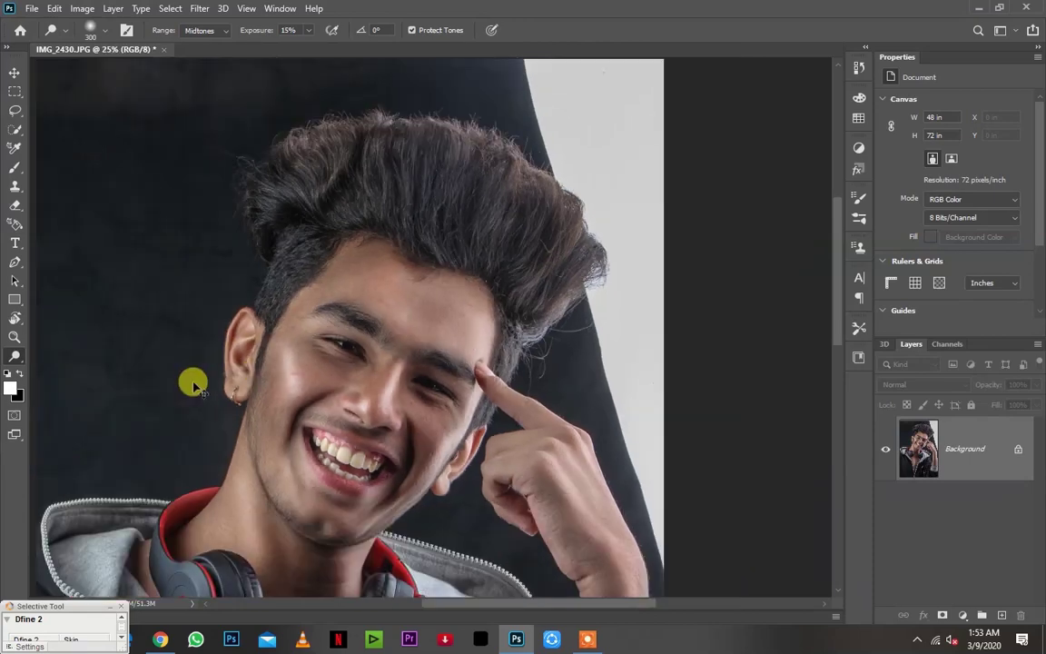
{"action": "key", "text": "ctrl+minus"}
{"action": "key", "text": "ctrl+minus"}
{"action": "key", "text": "ctrl+plus"}
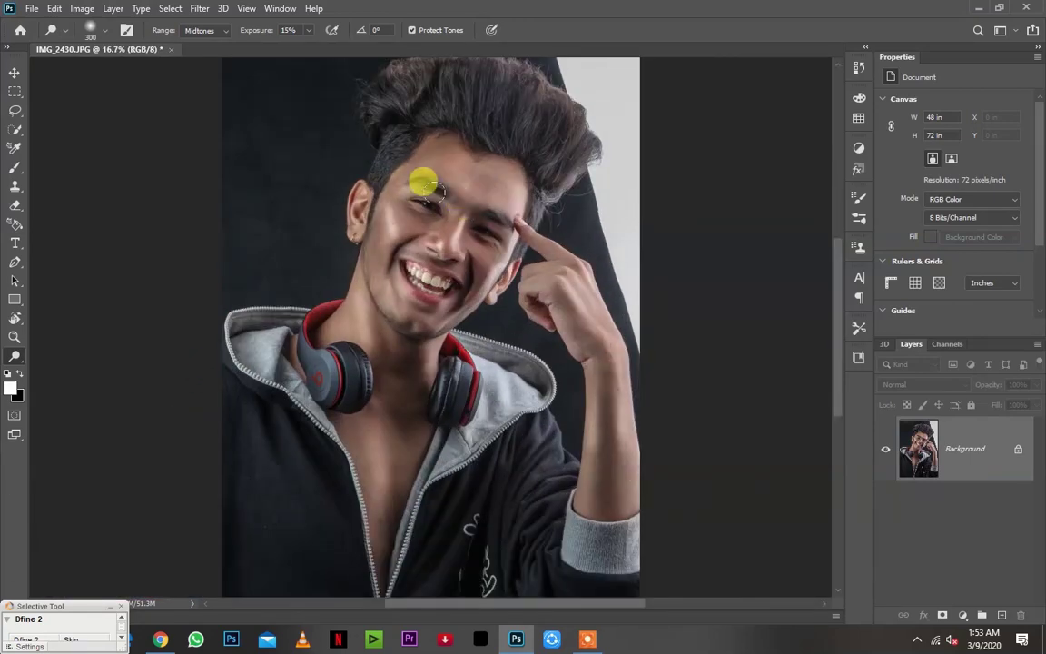
{"action": "scroll", "coordinate": [396, 168], "scroll_direction": "up", "scroll_amount": 2}
{"action": "scroll", "coordinate": [459, 245], "scroll_direction": "up", "scroll_amount": 2}
{"action": "scroll", "coordinate": [490, 258], "scroll_direction": "up", "scroll_amount": 1}
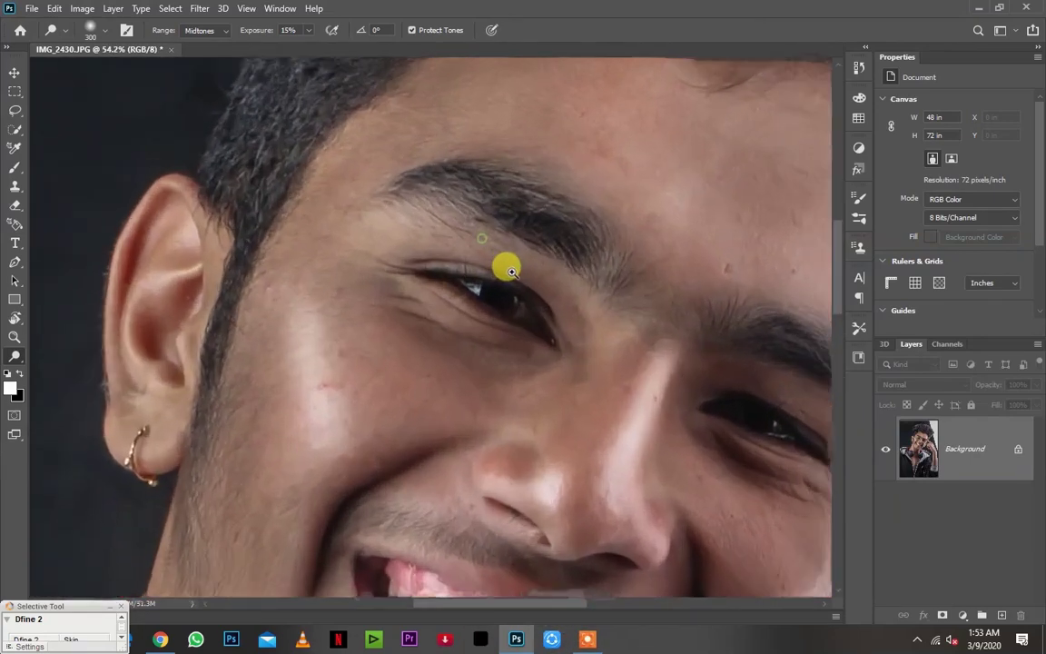
{"action": "scroll", "coordinate": [511, 271], "scroll_direction": "up", "scroll_amount": 3}
{"action": "left_click_drag", "start_coordinate": [376, 257], "coordinate": [352, 242]}
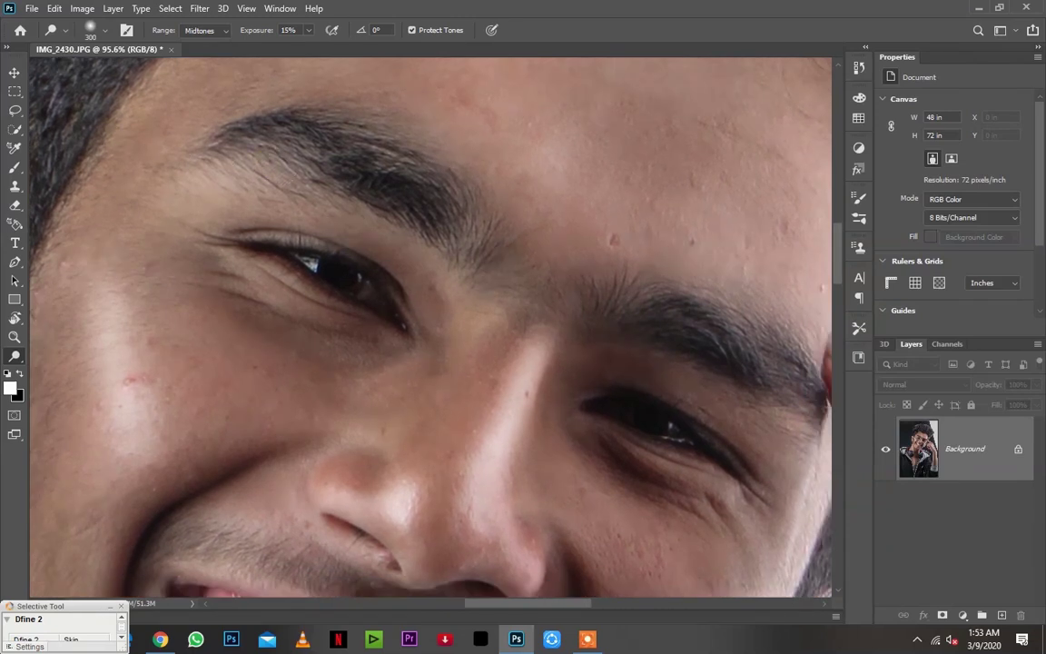
Shrink the Dodge brush to 30 and brighten the left eye
{"action": "key", "text": "bracketleft"}
{"action": "key", "text": "bracketleft"}
{"action": "key", "text": "bracketleft"}
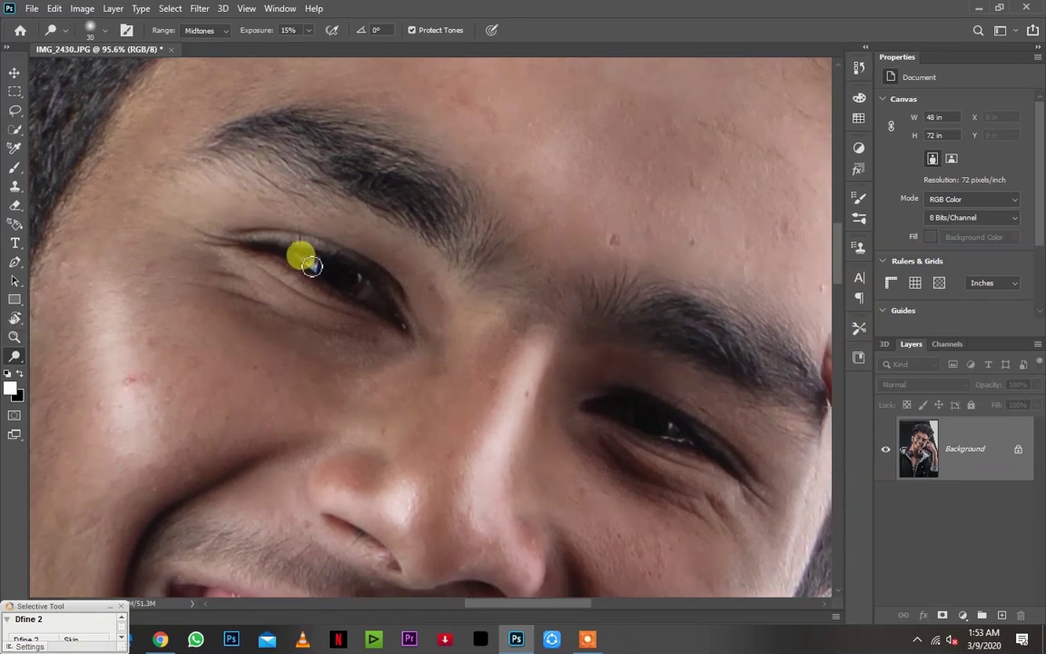
{"action": "mouse_move", "coordinate": [323, 279]}
{"action": "left_mouse_down"}
{"action": "mouse_move", "coordinate": [366, 280]}
{"action": "mouse_move", "coordinate": [345, 288]}
{"action": "left_mouse_up"}
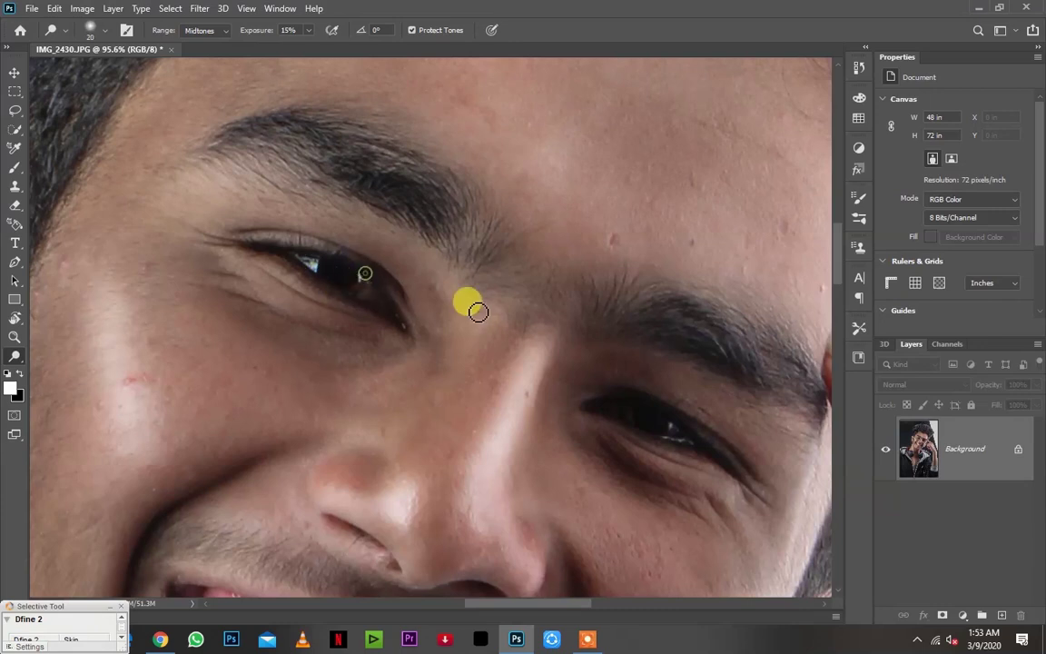
{"action": "mouse_move", "coordinate": [637, 405]}
{"action": "left_mouse_down"}
{"action": "mouse_move", "coordinate": [673, 432]}
{"action": "mouse_move", "coordinate": [633, 414]}
{"action": "mouse_move", "coordinate": [659, 442]}
{"action": "mouse_move", "coordinate": [378, 280]}
{"action": "mouse_move", "coordinate": [343, 285]}
{"action": "mouse_move", "coordinate": [373, 277]}
{"action": "left_mouse_up"}
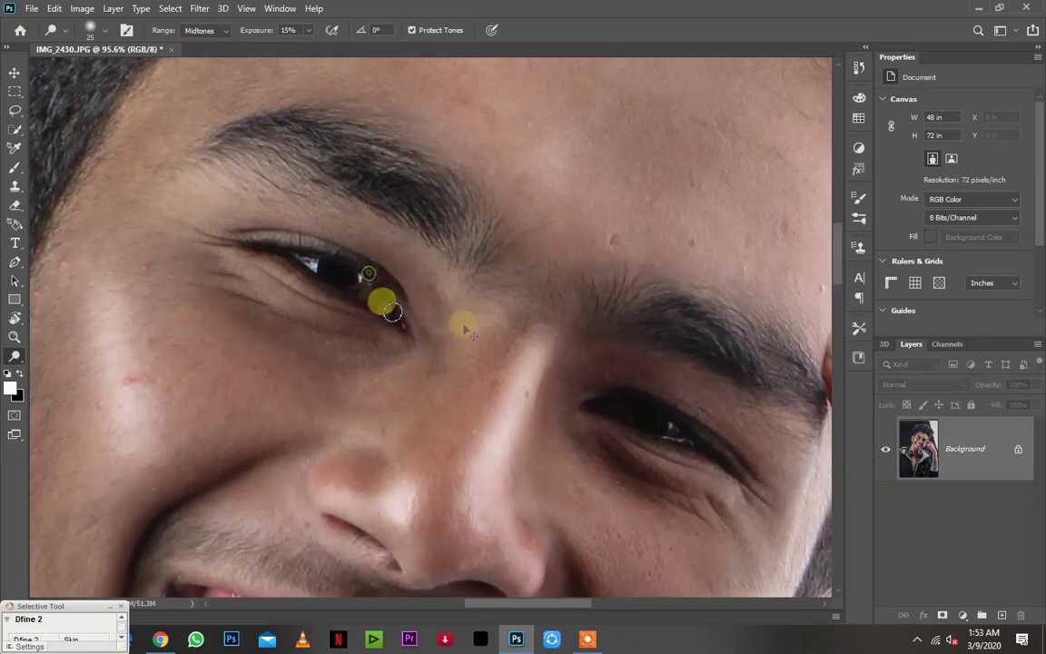
{"action": "scroll", "coordinate": [649, 331], "scroll_direction": "down", "scroll_amount": 2}
{"action": "scroll", "coordinate": [579, 334], "scroll_direction": "down", "scroll_amount": 1}
{"action": "left_click_drag", "start_coordinate": [14, 168], "coordinate": [64, 211]}
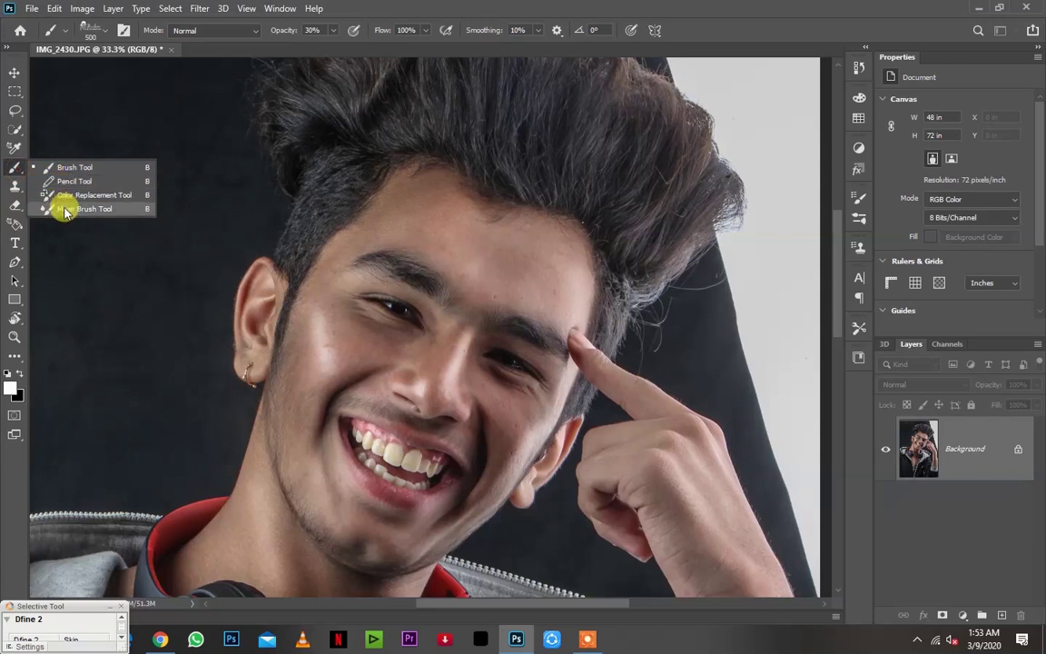
Switch to the Mixer Brush (Wet 12%, Load 75%, Mix 90%) sized at 200
{"action": "left_click", "coordinate": [64, 211]}
{"action": "scroll", "coordinate": [363, 363], "scroll_direction": "up", "scroll_amount": 1}
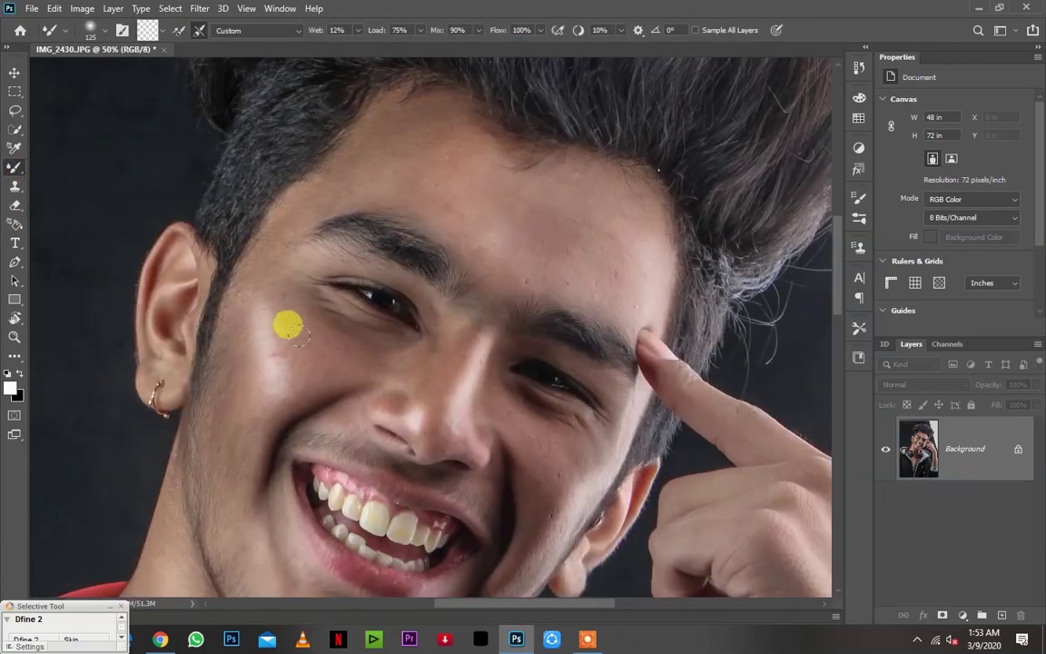
{"action": "key", "text": "]"}
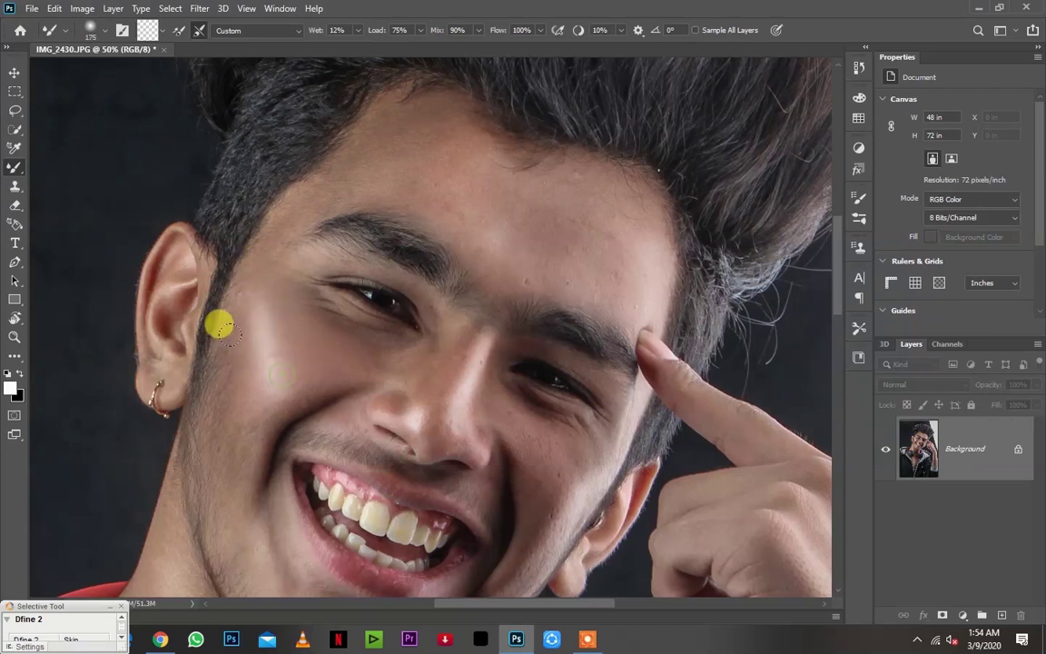
{"action": "key", "text": "["}
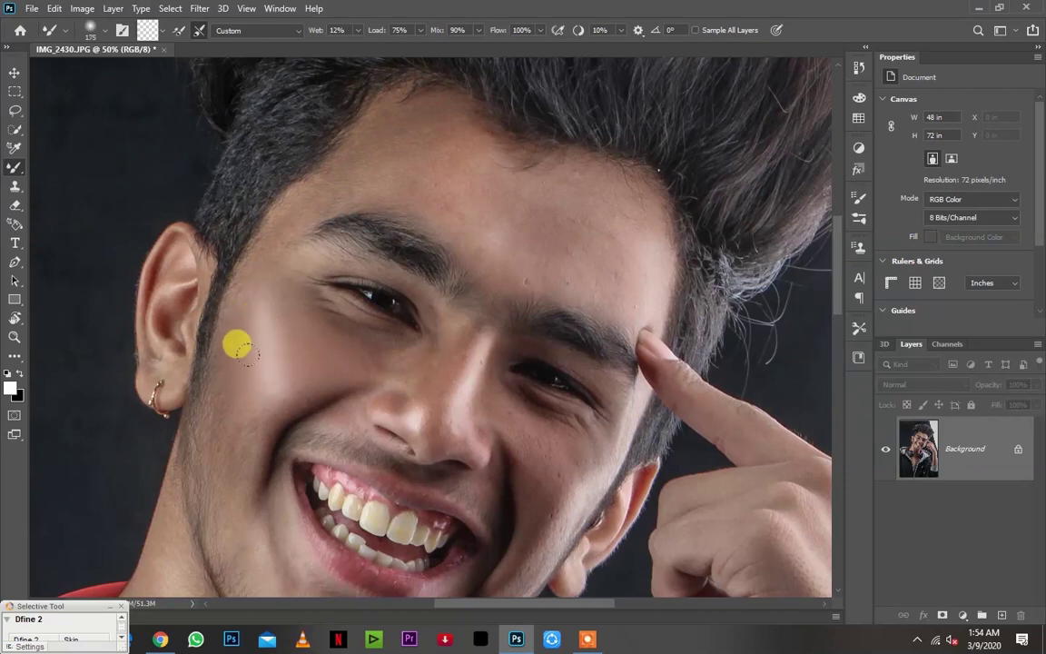
{"action": "key", "text": "["}
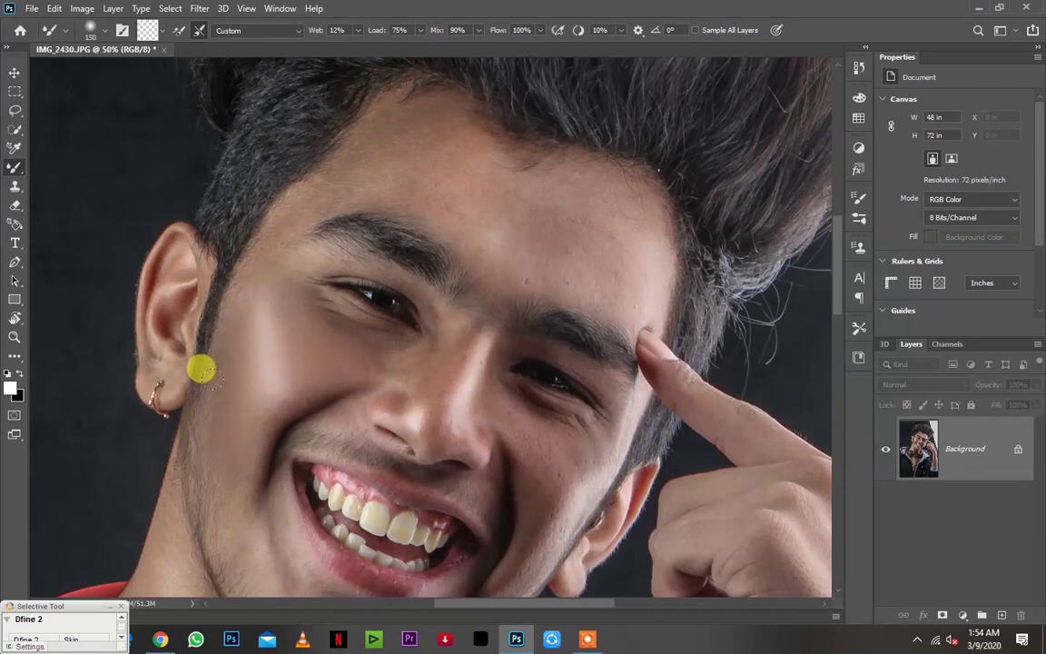
{"action": "key", "text": "["}
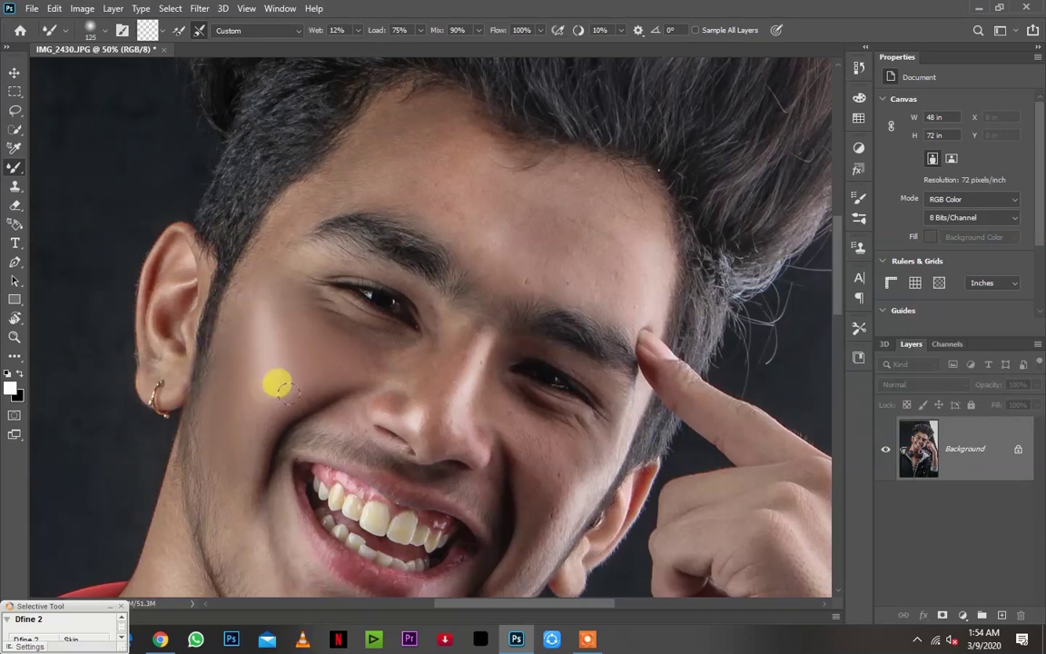
{"action": "key", "text": "["}
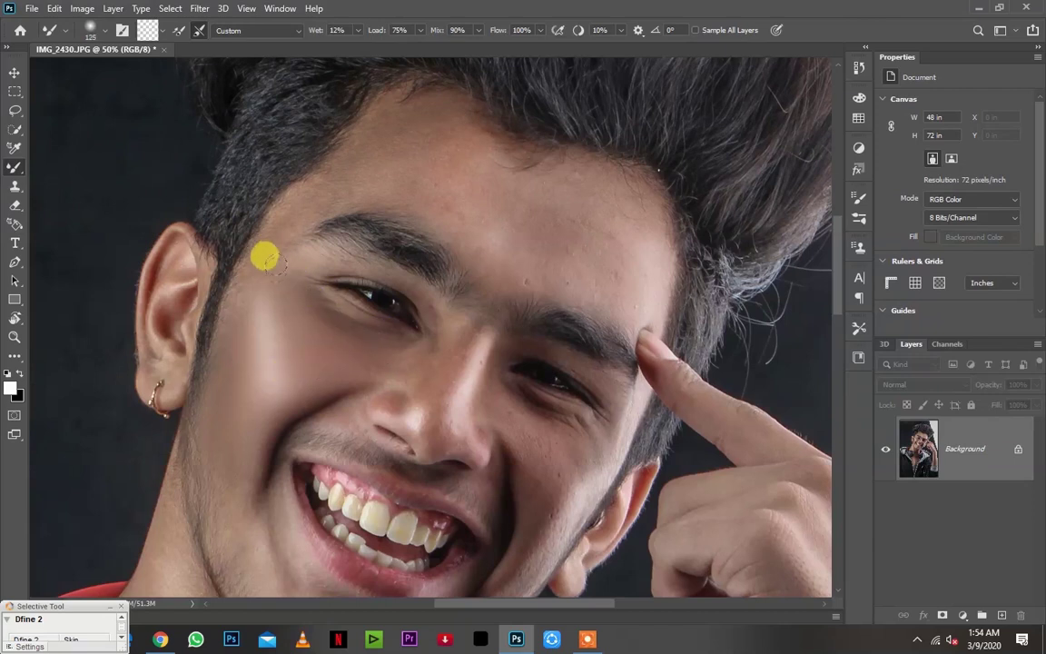
{"action": "key", "text": "bracketright"}
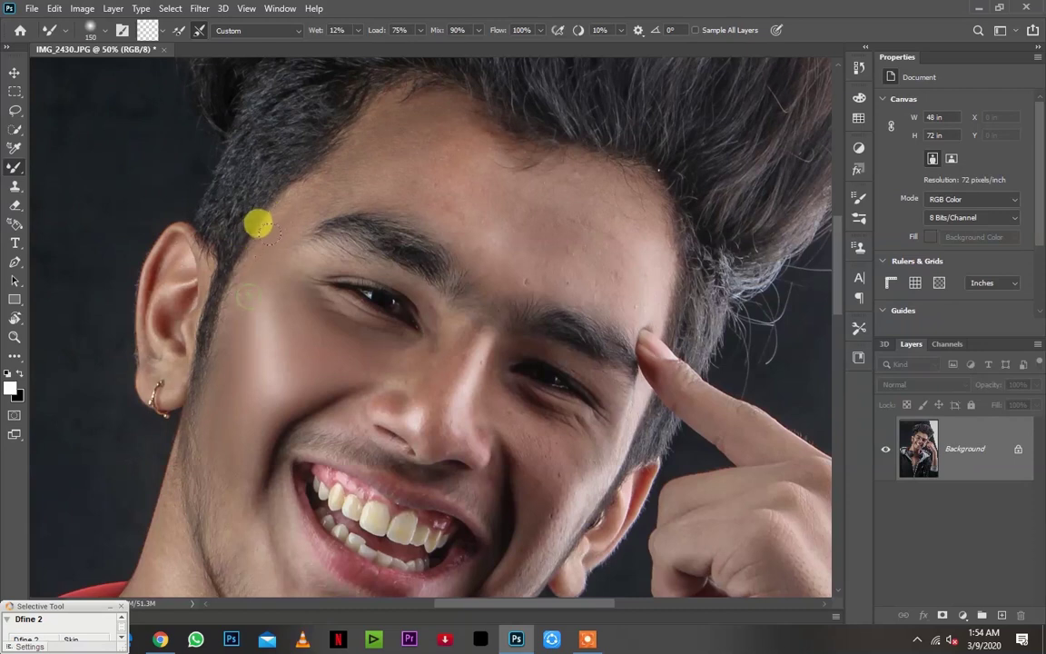
{"action": "key", "text": "bracketleft"}
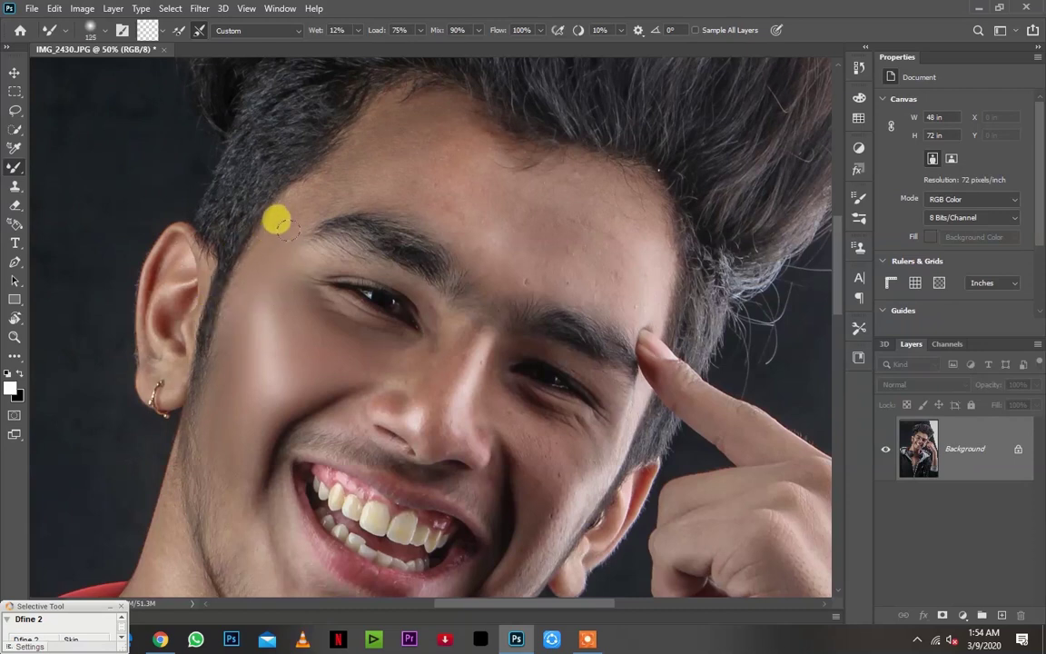
{"action": "key", "text": "bracketright"}
{"action": "key", "text": "ctrl+minus"}
{"action": "key", "text": "bracketright"}
{"action": "key", "text": "bracketright"}
{"action": "key", "text": "bracketleft"}
{"action": "key", "text": "bracketright"}
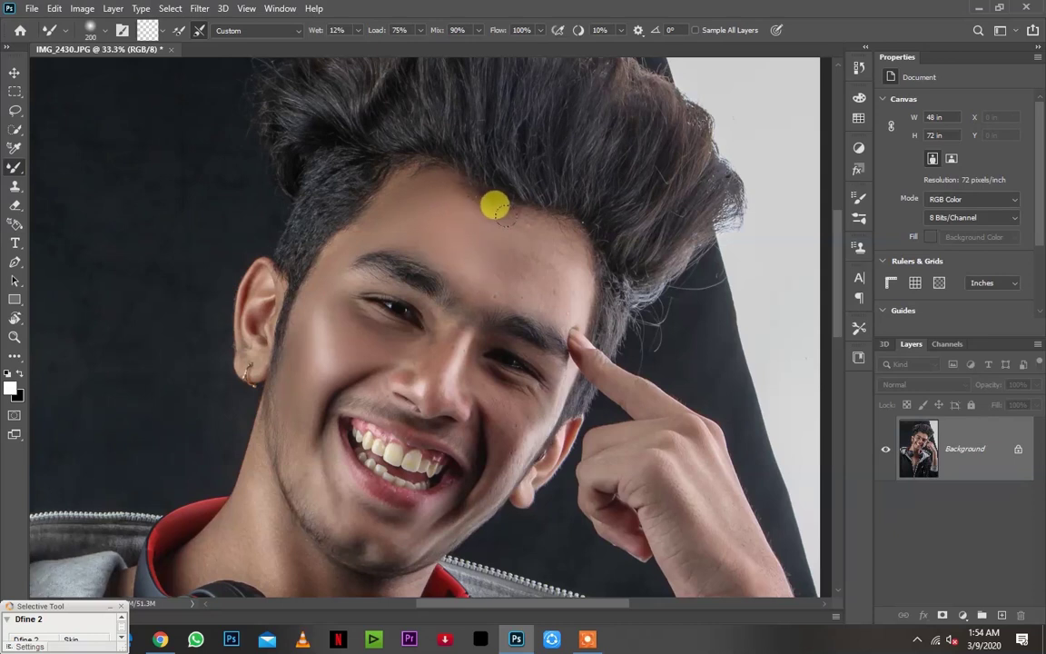
{"action": "key", "text": "bracketright"}
{"action": "key", "text": "bracketright"}
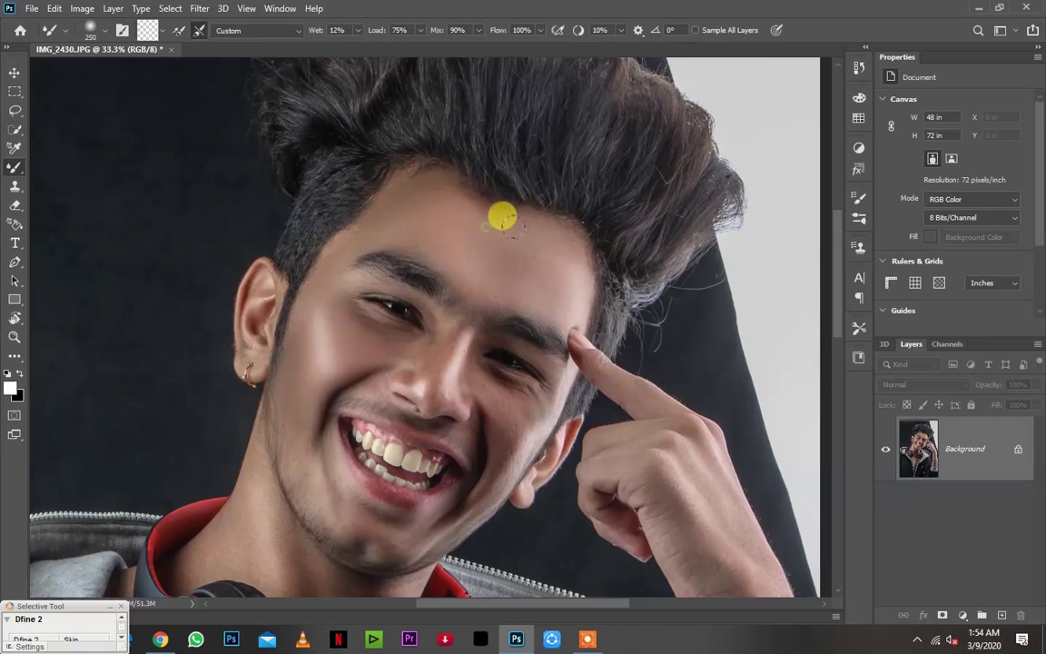
{"action": "key", "text": "bracketleft"}
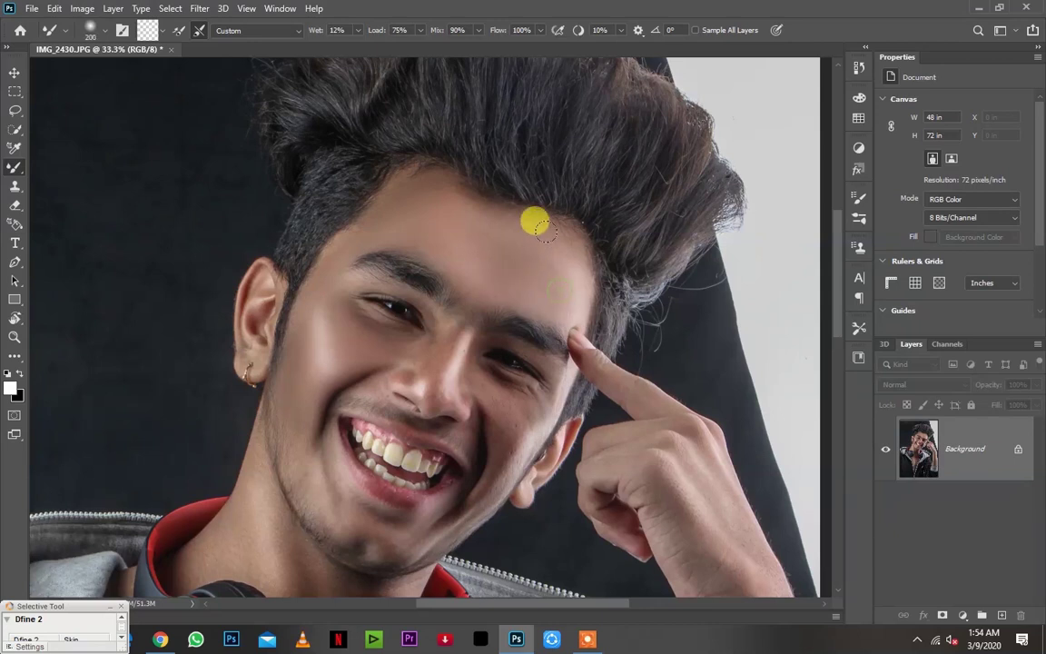
Blend the forehead skin toward the brow and the skin between the eyes
{"action": "left_click_drag", "start_coordinate": [507, 229], "coordinate": [460, 278]}
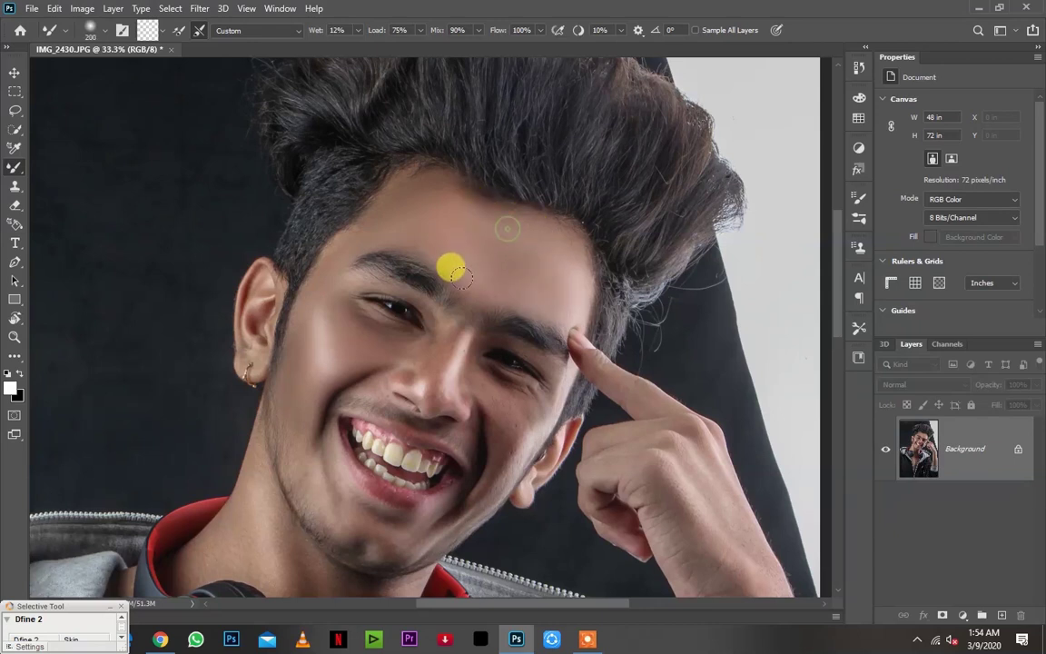
{"action": "key", "text": "bracketleft"}
{"action": "left_click_drag", "start_coordinate": [432, 196], "coordinate": [381, 210]}
{"action": "key", "text": "bracketright"}
{"action": "key", "text": "bracketright"}
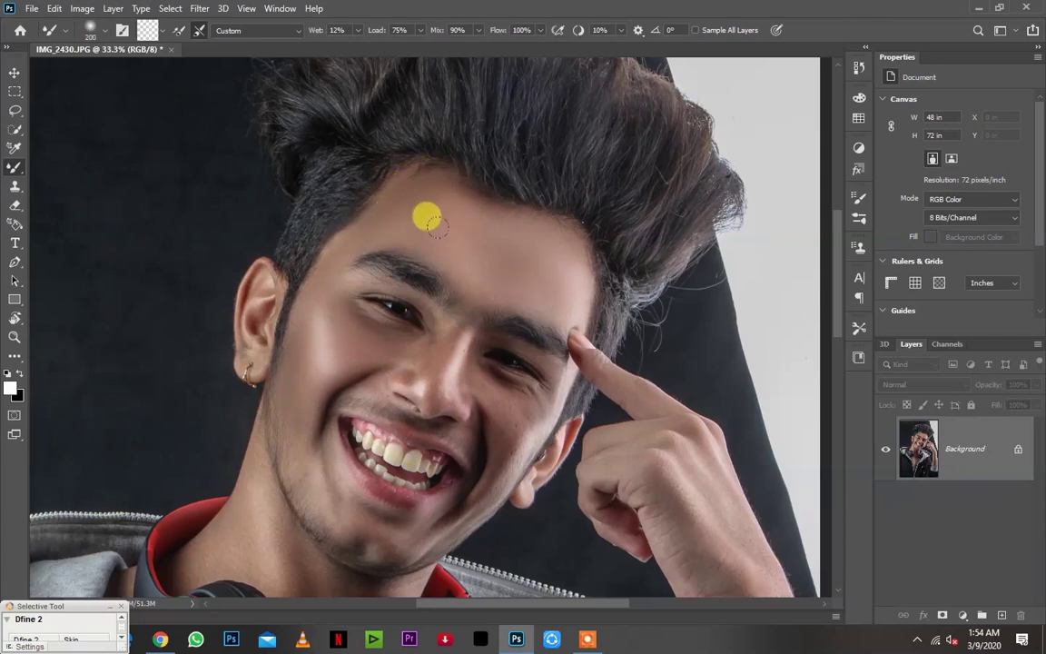
{"action": "key", "text": "bracketleft"}
{"action": "key", "text": "bracketleft"}
{"action": "key", "text": "bracketleft"}
{"action": "mouse_move", "coordinate": [450, 269]}
{"action": "left_mouse_down"}
{"action": "mouse_move", "coordinate": [432, 393]}
{"action": "mouse_move", "coordinate": [454, 327]}
{"action": "left_mouse_up"}
{"action": "key", "text": "bracketleft"}
{"action": "key", "text": "bracketright"}
Smooth the cheek beside the nose, down to the jaw and near the mouth
{"action": "scroll", "coordinate": [466, 366], "scroll_direction": "up", "scroll_amount": 2}
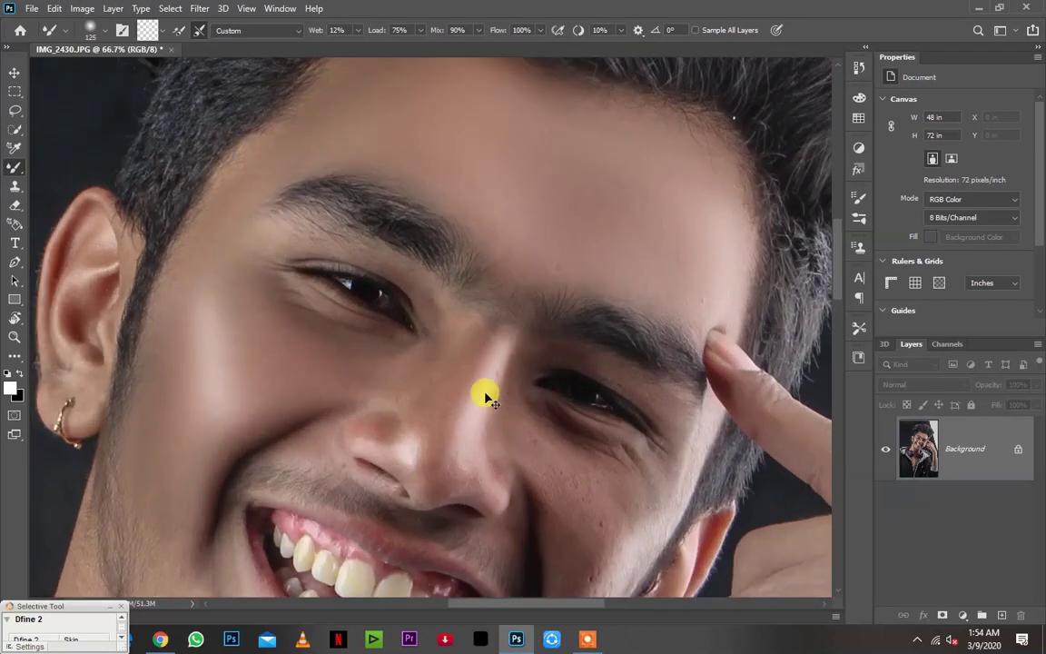
{"action": "left_click_drag", "start_coordinate": [346, 376], "coordinate": [184, 475]}
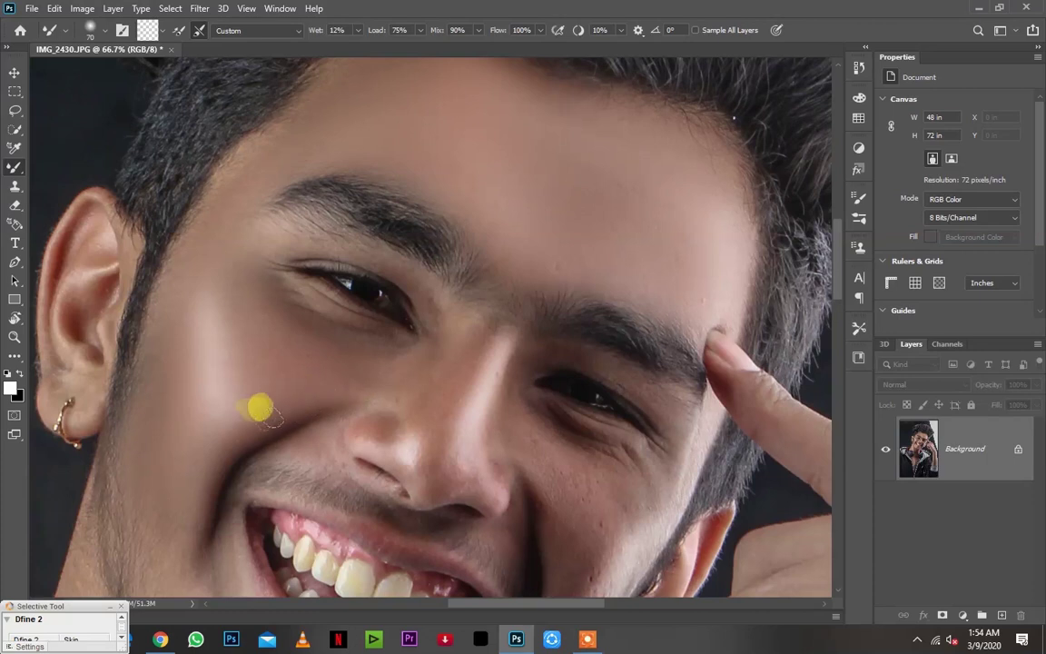
{"action": "mouse_move", "coordinate": [194, 442]}
{"action": "left_mouse_down"}
{"action": "mouse_move", "coordinate": [168, 506]}
{"action": "mouse_move", "coordinate": [232, 524]}
{"action": "left_mouse_up"}
{"action": "scroll", "coordinate": [172, 522], "scroll_direction": "down", "scroll_amount": 1}
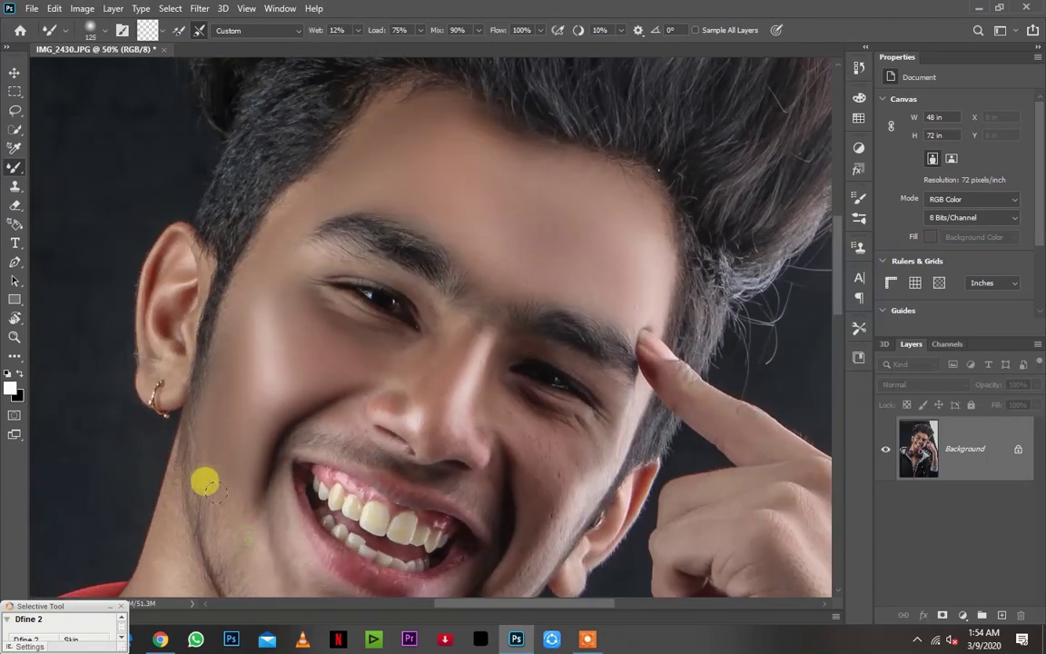
{"action": "left_click_drag", "start_coordinate": [207, 448], "coordinate": [233, 498]}
{"action": "scroll", "coordinate": [233, 497], "scroll_direction": "down", "scroll_amount": 1}
Smooth the cheek skin near the mouth, resizing the brush between 70 and 125
{"action": "mouse_move", "coordinate": [318, 478]}
{"action": "left_mouse_down"}
{"action": "mouse_move", "coordinate": [311, 447]}
{"action": "mouse_move", "coordinate": [328, 452]}
{"action": "mouse_move", "coordinate": [314, 463]}
{"action": "mouse_move", "coordinate": [385, 522]}
{"action": "mouse_move", "coordinate": [377, 522]}
{"action": "mouse_move", "coordinate": [440, 497]}
{"action": "mouse_move", "coordinate": [448, 510]}
{"action": "mouse_move", "coordinate": [487, 501]}
{"action": "mouse_move", "coordinate": [525, 420]}
{"action": "left_mouse_up"}
{"action": "key", "text": "ctrl+plus"}
{"action": "mouse_move", "coordinate": [556, 493]}
{"action": "left_mouse_down"}
{"action": "mouse_move", "coordinate": [568, 486]}
{"action": "mouse_move", "coordinate": [532, 436]}
{"action": "mouse_move", "coordinate": [537, 458]}
{"action": "mouse_move", "coordinate": [511, 439]}
{"action": "mouse_move", "coordinate": [537, 483]}
{"action": "mouse_move", "coordinate": [532, 434]}
{"action": "mouse_move", "coordinate": [547, 444]}
{"action": "mouse_move", "coordinate": [500, 397]}
{"action": "mouse_move", "coordinate": [577, 425]}
{"action": "mouse_move", "coordinate": [532, 483]}
{"action": "mouse_move", "coordinate": [508, 461]}
{"action": "mouse_move", "coordinate": [521, 496]}
{"action": "mouse_move", "coordinate": [502, 569]}
{"action": "mouse_move", "coordinate": [551, 557]}
{"action": "mouse_move", "coordinate": [506, 453]}
{"action": "mouse_move", "coordinate": [534, 429]}
{"action": "mouse_move", "coordinate": [541, 388]}
{"action": "mouse_move", "coordinate": [522, 420]}
{"action": "mouse_move", "coordinate": [477, 383]}
{"action": "mouse_move", "coordinate": [465, 415]}
{"action": "mouse_move", "coordinate": [490, 341]}
{"action": "mouse_move", "coordinate": [447, 444]}
{"action": "mouse_move", "coordinate": [401, 419]}
{"action": "mouse_move", "coordinate": [450, 373]}
{"action": "mouse_move", "coordinate": [422, 397]}
{"action": "mouse_move", "coordinate": [440, 342]}
{"action": "mouse_move", "coordinate": [357, 343]}
{"action": "mouse_move", "coordinate": [372, 330]}
{"action": "mouse_move", "coordinate": [298, 285]}
{"action": "mouse_move", "coordinate": [355, 339]}
{"action": "mouse_move", "coordinate": [319, 357]}
{"action": "mouse_move", "coordinate": [405, 384]}
{"action": "mouse_move", "coordinate": [372, 406]}
{"action": "mouse_move", "coordinate": [361, 391]}
{"action": "mouse_move", "coordinate": [319, 415]}
{"action": "mouse_move", "coordinate": [419, 455]}
{"action": "mouse_move", "coordinate": [459, 439]}
{"action": "mouse_move", "coordinate": [420, 427]}
{"action": "mouse_move", "coordinate": [463, 444]}
{"action": "mouse_move", "coordinate": [532, 441]}
{"action": "mouse_move", "coordinate": [518, 400]}
{"action": "mouse_move", "coordinate": [565, 412]}
{"action": "mouse_move", "coordinate": [527, 420]}
{"action": "mouse_move", "coordinate": [572, 309]}
{"action": "mouse_move", "coordinate": [452, 280]}
{"action": "left_mouse_up"}
{"action": "key", "text": "ctrl+minus"}
{"action": "key", "text": "bracketright"}
{"action": "key", "text": "ctrl+plus"}
{"action": "key", "text": "bracketleft"}
{"action": "key", "text": "bracketright"}
{"action": "key", "text": "bracketright"}
{"action": "key", "text": "bracketleft"}
{"action": "key", "text": "bracketleft"}
{"action": "key", "text": "bracketleft"}
{"action": "key", "text": "bracketleft"}
{"action": "key", "text": "bracketright"}
Smooth the neck skin by the headphone band and across the chest
{"action": "key", "text": "ctrl+minus"}
{"action": "key", "text": "ctrl+minus"}
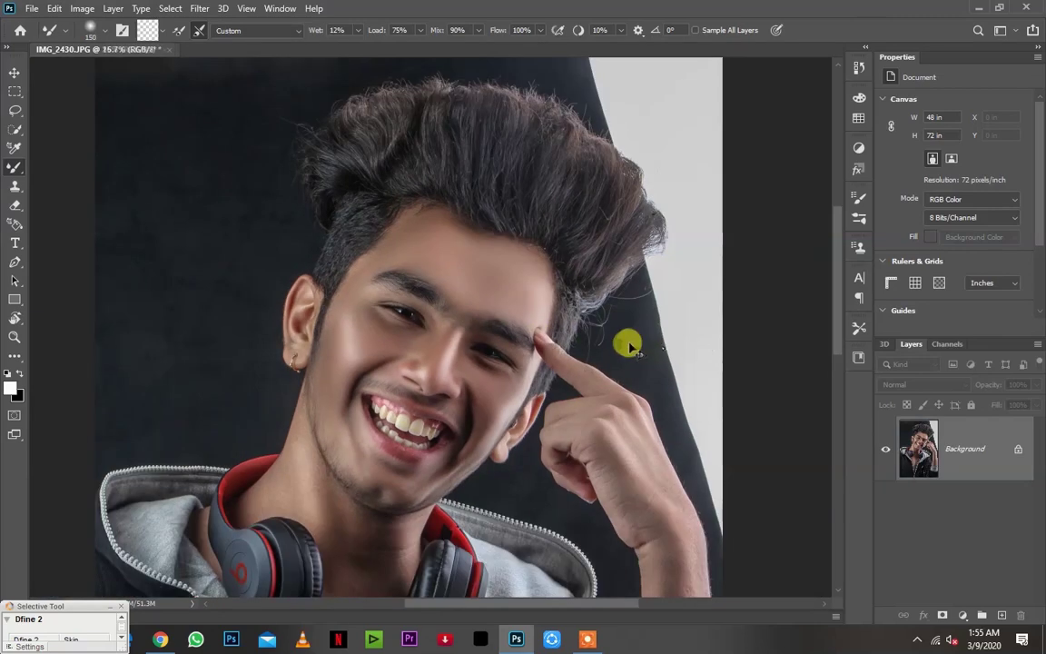
{"action": "key", "text": "ctrl+minus"}
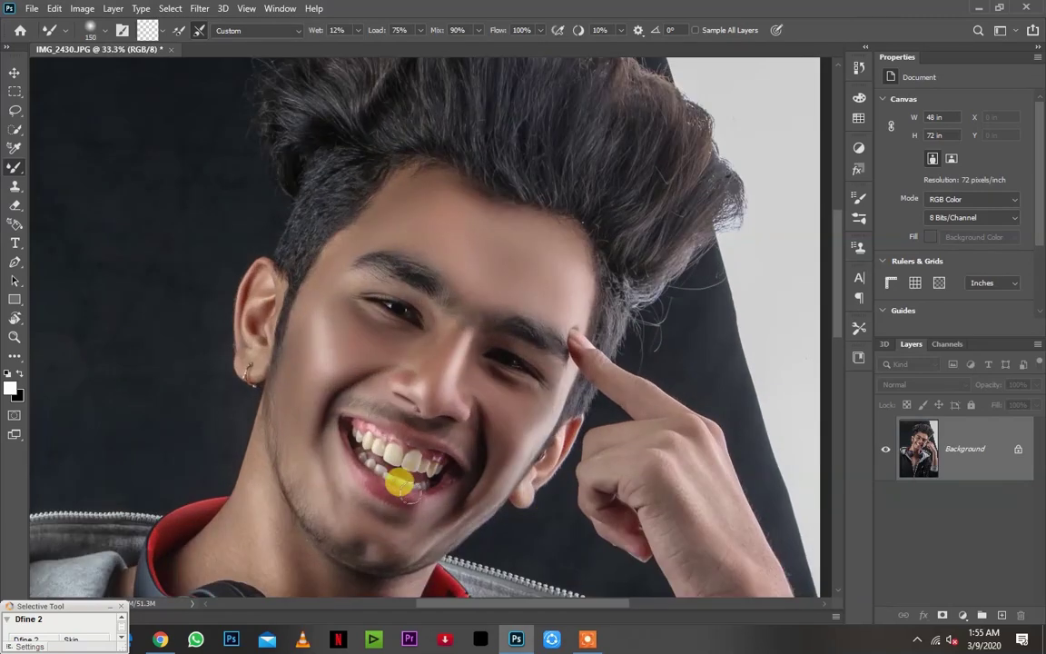
{"action": "left_click_drag", "start_coordinate": [397, 478], "coordinate": [438, 303]}
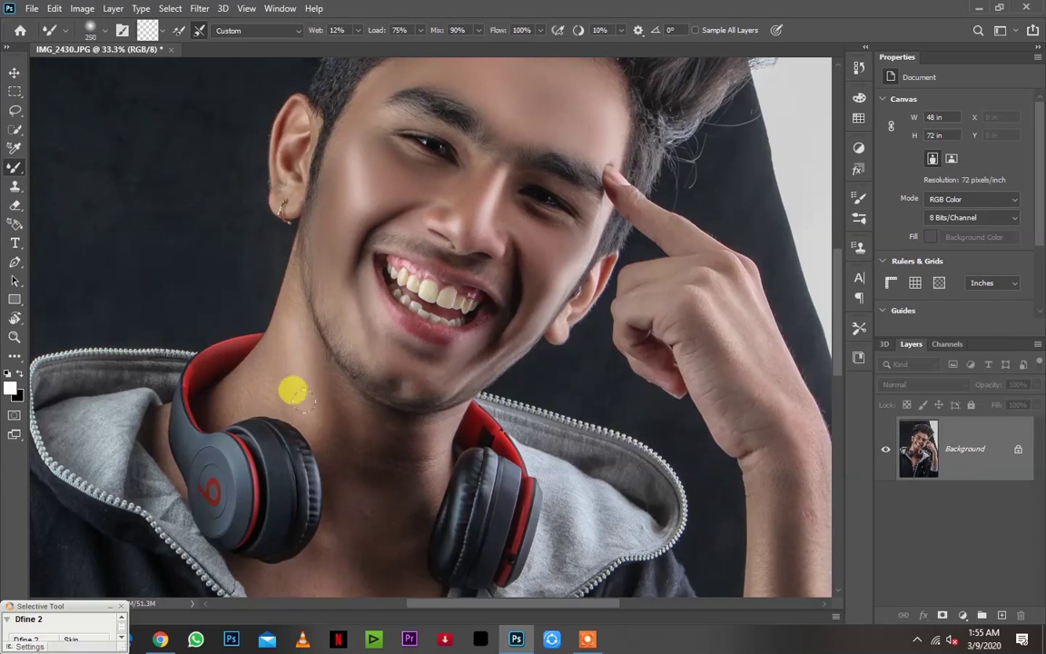
{"action": "mouse_move", "coordinate": [250, 363]}
{"action": "left_mouse_down"}
{"action": "mouse_move", "coordinate": [249, 343]}
{"action": "mouse_move", "coordinate": [245, 367]}
{"action": "mouse_move", "coordinate": [215, 387]}
{"action": "mouse_move", "coordinate": [268, 372]}
{"action": "mouse_move", "coordinate": [268, 272]}
{"action": "mouse_move", "coordinate": [334, 394]}
{"action": "mouse_move", "coordinate": [322, 413]}
{"action": "mouse_move", "coordinate": [306, 409]}
{"action": "mouse_move", "coordinate": [349, 446]}
{"action": "mouse_move", "coordinate": [340, 404]}
{"action": "mouse_move", "coordinate": [367, 443]}
{"action": "mouse_move", "coordinate": [379, 395]}
{"action": "mouse_move", "coordinate": [404, 408]}
{"action": "mouse_move", "coordinate": [400, 456]}
{"action": "mouse_move", "coordinate": [383, 437]}
{"action": "mouse_move", "coordinate": [356, 458]}
{"action": "left_mouse_up"}
{"action": "key", "text": "ctrl+minus"}
{"action": "key", "text": "ctrl+minus"}
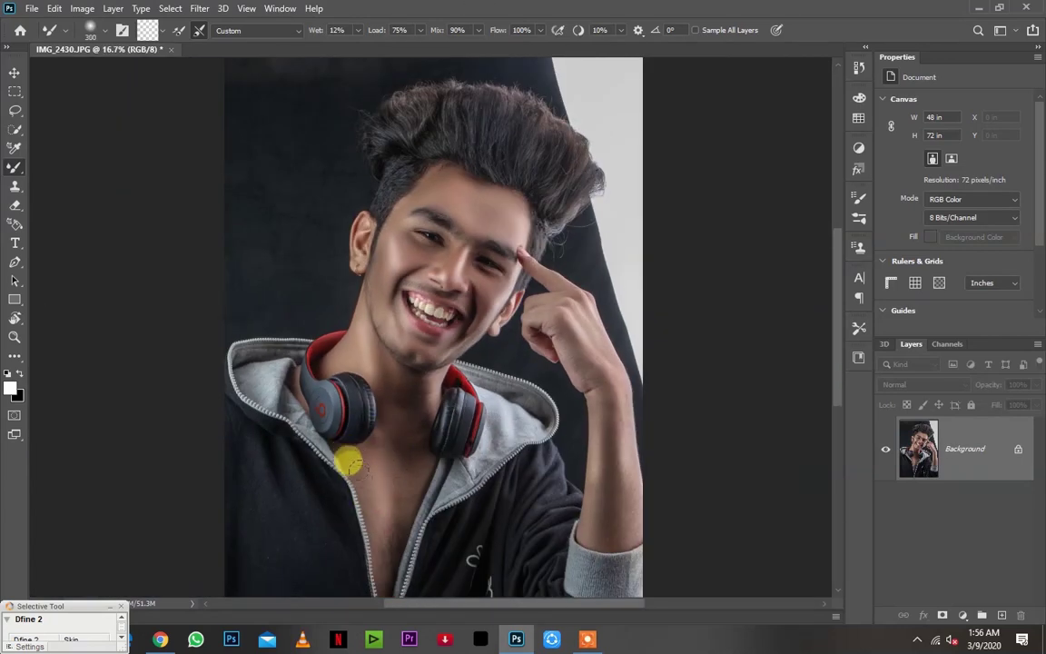
{"action": "mouse_move", "coordinate": [374, 499]}
{"action": "left_mouse_down"}
{"action": "mouse_move", "coordinate": [406, 465]}
{"action": "mouse_move", "coordinate": [370, 515]}
{"action": "mouse_move", "coordinate": [359, 452]}
{"action": "mouse_move", "coordinate": [416, 419]}
{"action": "mouse_move", "coordinate": [404, 394]}
{"action": "mouse_move", "coordinate": [414, 423]}
{"action": "mouse_move", "coordinate": [406, 395]}
{"action": "mouse_move", "coordinate": [437, 380]}
{"action": "mouse_move", "coordinate": [418, 427]}
{"action": "left_mouse_up"}
Smooth the forearm skin down to the wrist, then enlarge the Mixer Brush to 150
{"action": "scroll", "coordinate": [539, 450], "scroll_direction": "up", "scroll_amount": 2}
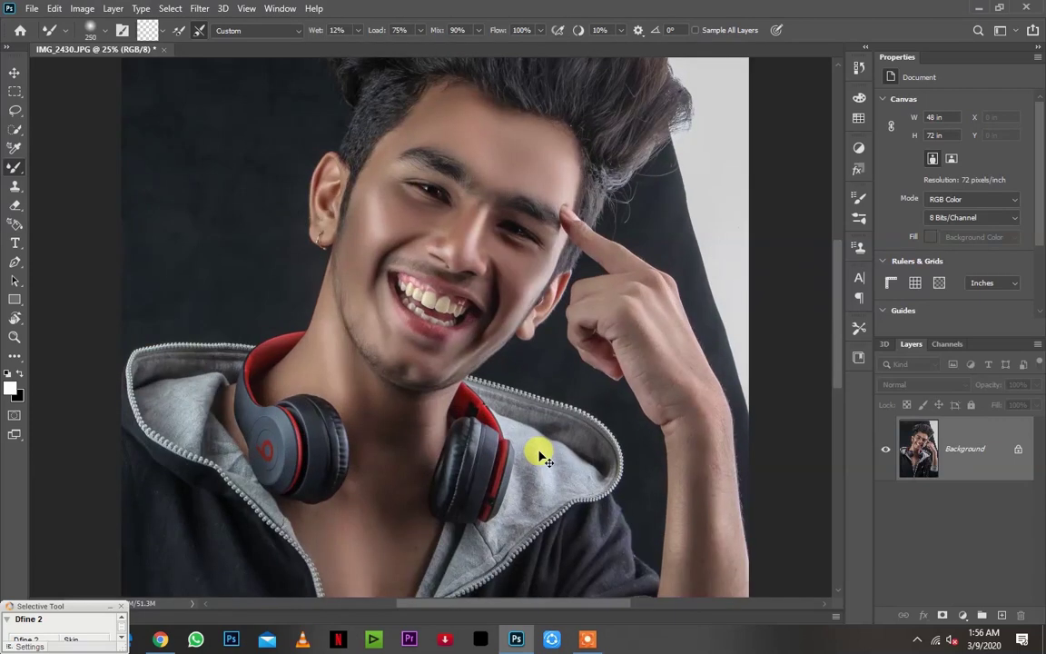
{"action": "mouse_move", "coordinate": [584, 404]}
{"action": "left_mouse_down"}
{"action": "mouse_move", "coordinate": [328, 353]}
{"action": "mouse_move", "coordinate": [443, 536]}
{"action": "left_mouse_up"}
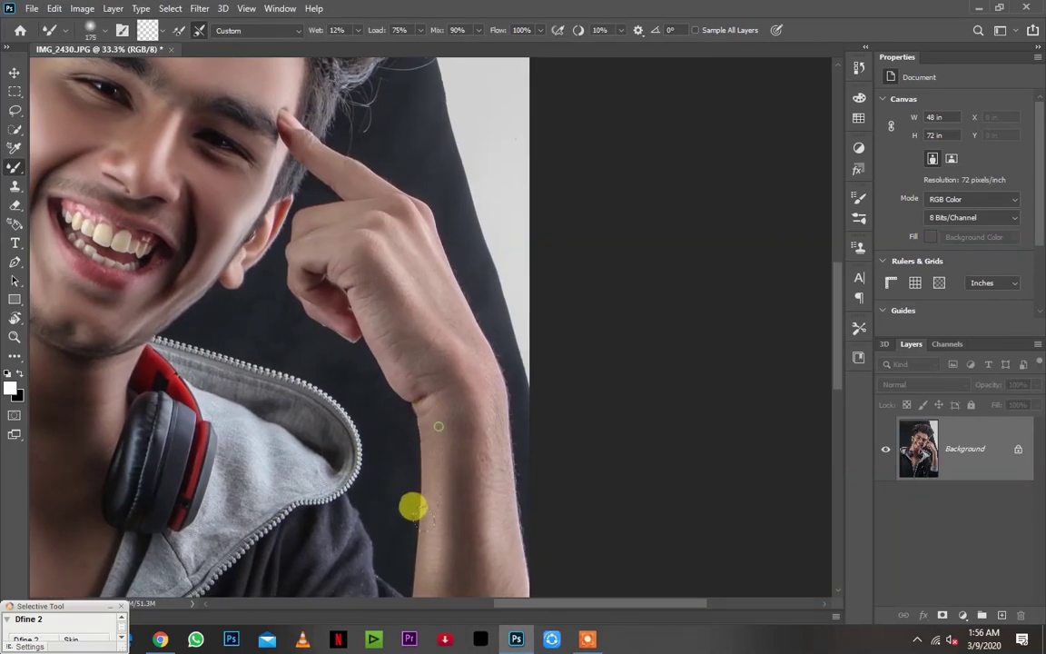
{"action": "scroll", "coordinate": [443, 536], "scroll_direction": "down", "scroll_amount": 1}
{"action": "mouse_move", "coordinate": [432, 486]}
{"action": "left_mouse_down"}
{"action": "mouse_move", "coordinate": [451, 440]}
{"action": "mouse_move", "coordinate": [445, 347]}
{"action": "mouse_move", "coordinate": [416, 301]}
{"action": "mouse_move", "coordinate": [429, 345]}
{"action": "mouse_move", "coordinate": [376, 311]}
{"action": "mouse_move", "coordinate": [392, 327]}
{"action": "mouse_move", "coordinate": [432, 322]}
{"action": "mouse_move", "coordinate": [408, 249]}
{"action": "mouse_move", "coordinate": [345, 192]}
{"action": "mouse_move", "coordinate": [407, 239]}
{"action": "mouse_move", "coordinate": [353, 242]}
{"action": "mouse_move", "coordinate": [402, 252]}
{"action": "mouse_move", "coordinate": [360, 258]}
{"action": "mouse_move", "coordinate": [399, 280]}
{"action": "mouse_move", "coordinate": [423, 345]}
{"action": "mouse_move", "coordinate": [411, 339]}
{"action": "mouse_move", "coordinate": [440, 370]}
{"action": "mouse_move", "coordinate": [396, 281]}
{"action": "mouse_move", "coordinate": [349, 265]}
{"action": "mouse_move", "coordinate": [352, 210]}
{"action": "mouse_move", "coordinate": [306, 144]}
{"action": "mouse_move", "coordinate": [269, 185]}
{"action": "left_mouse_up"}
{"action": "key", "text": "bracketright"}
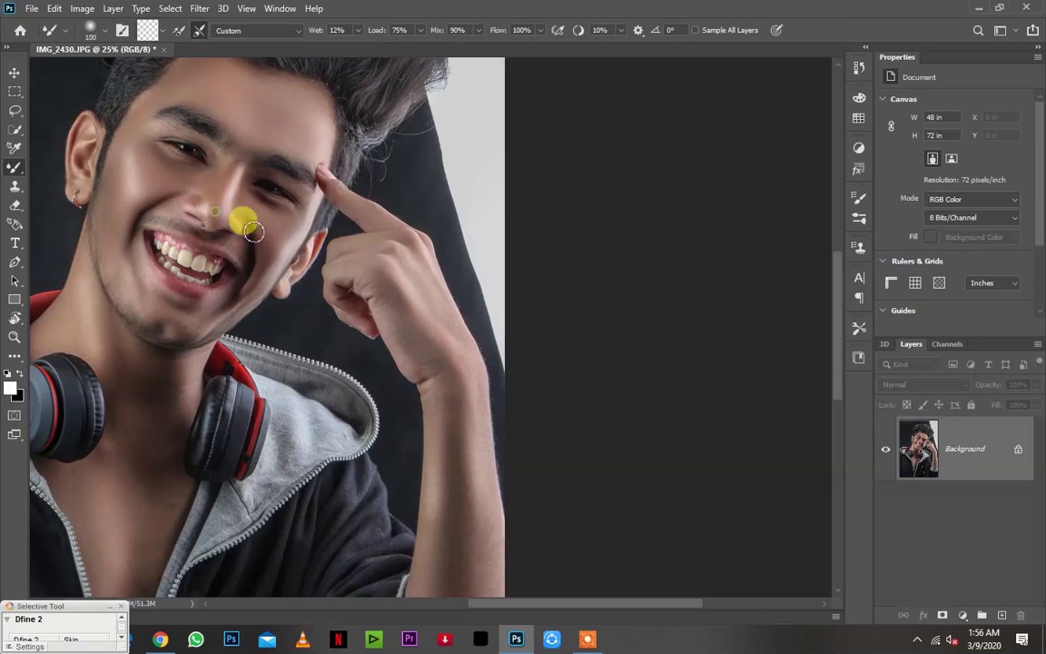
{"action": "scroll", "coordinate": [117, 275], "scroll_direction": "down", "scroll_amount": 2}
{"action": "scroll", "coordinate": [567, 229], "scroll_direction": "down", "scroll_amount": 1}
{"action": "scroll", "coordinate": [406, 291], "scroll_direction": "up", "scroll_amount": 4}
{"action": "scroll", "coordinate": [406, 290], "scroll_direction": "up", "scroll_amount": 1}
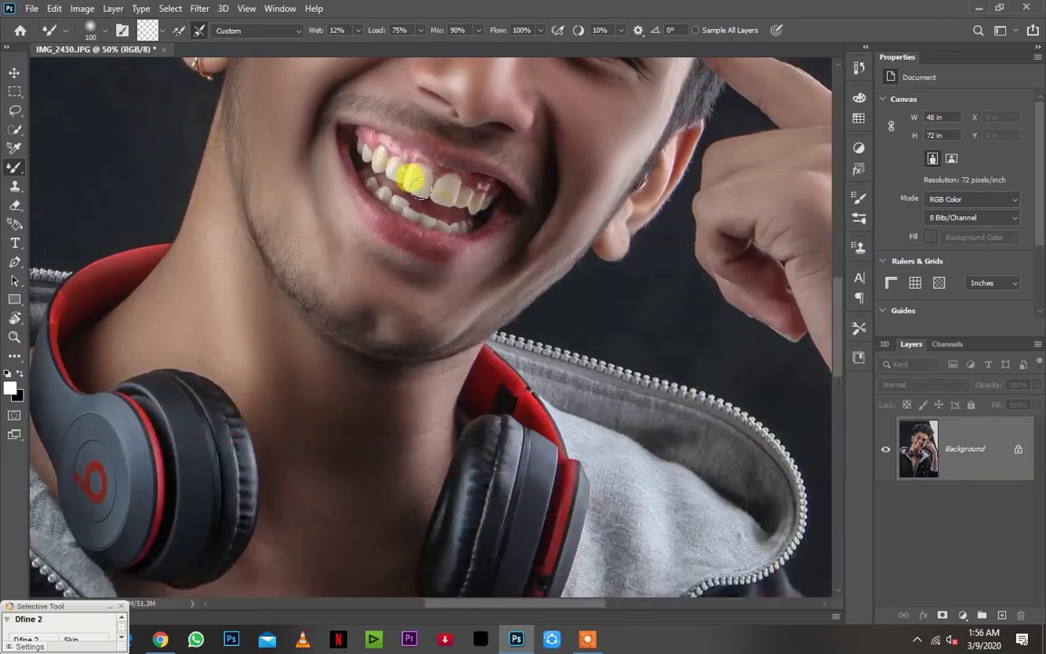
{"action": "scroll", "coordinate": [401, 175], "scroll_direction": "up", "scroll_amount": 1}
{"action": "scroll", "coordinate": [339, 367], "scroll_direction": "up", "scroll_amount": 1}
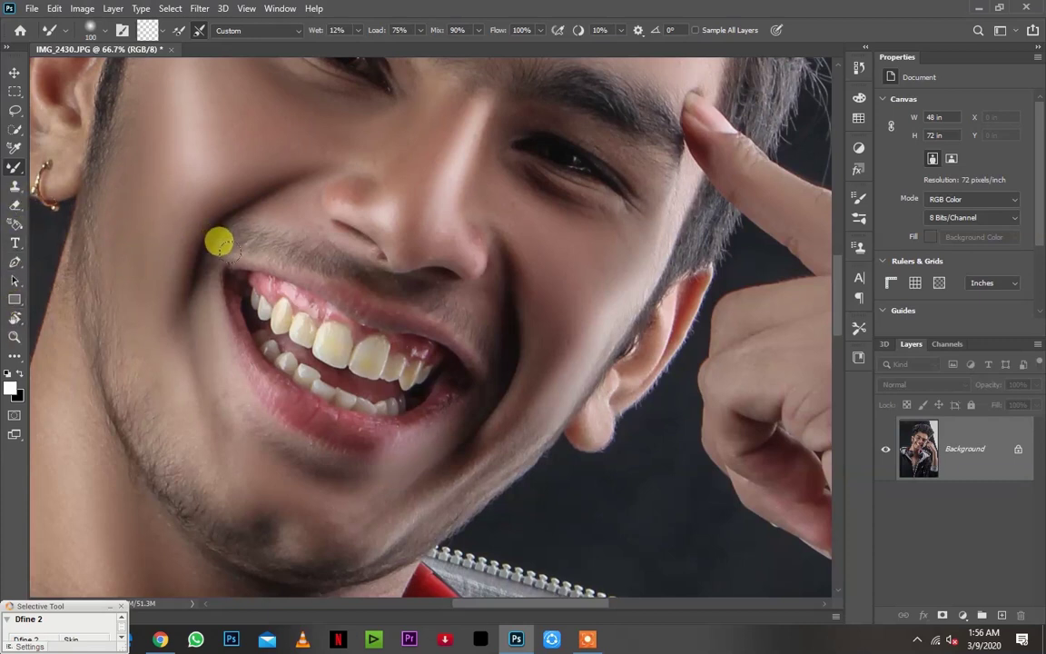
Desaturate the upper and lower teeth with the Sponge tool at low flow
{"action": "key", "text": "o"}
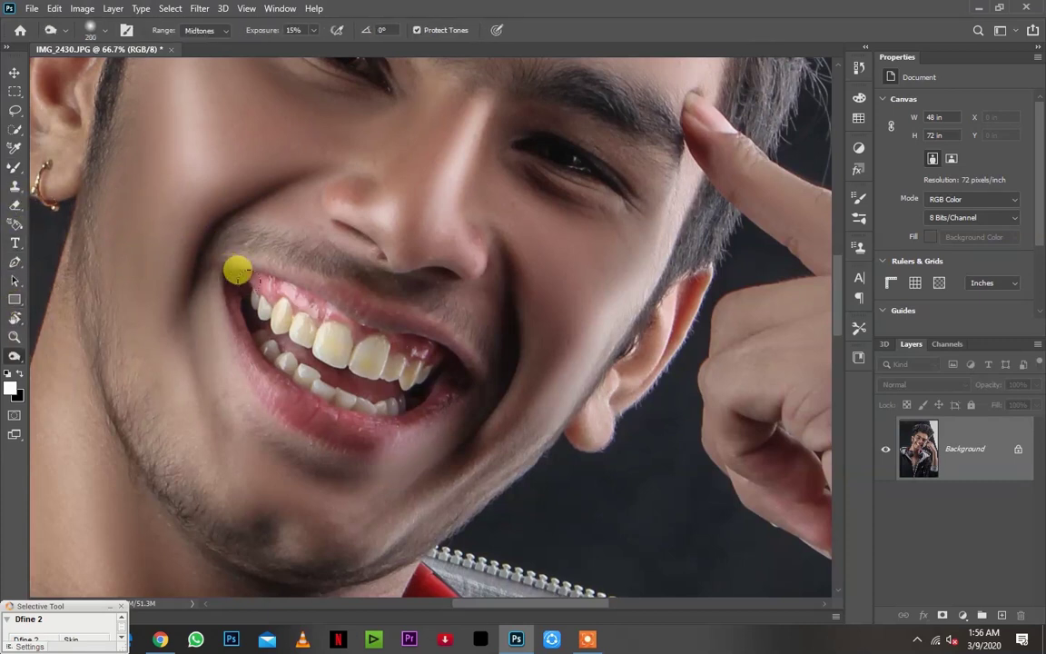
{"action": "left_click", "coordinate": [293, 29]}
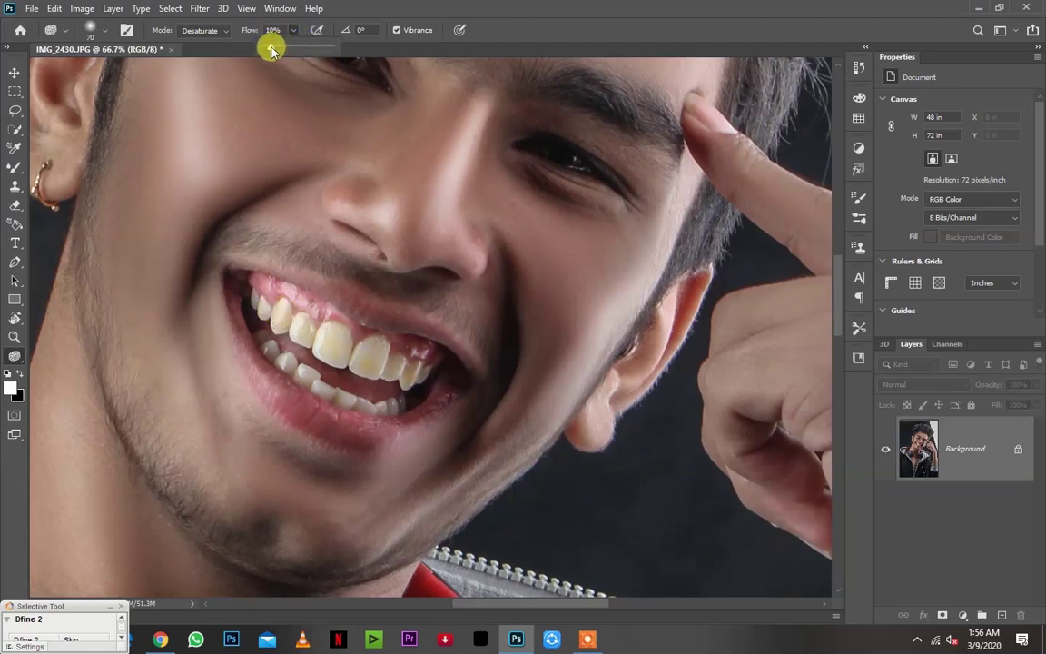
{"action": "left_click", "coordinate": [281, 309]}
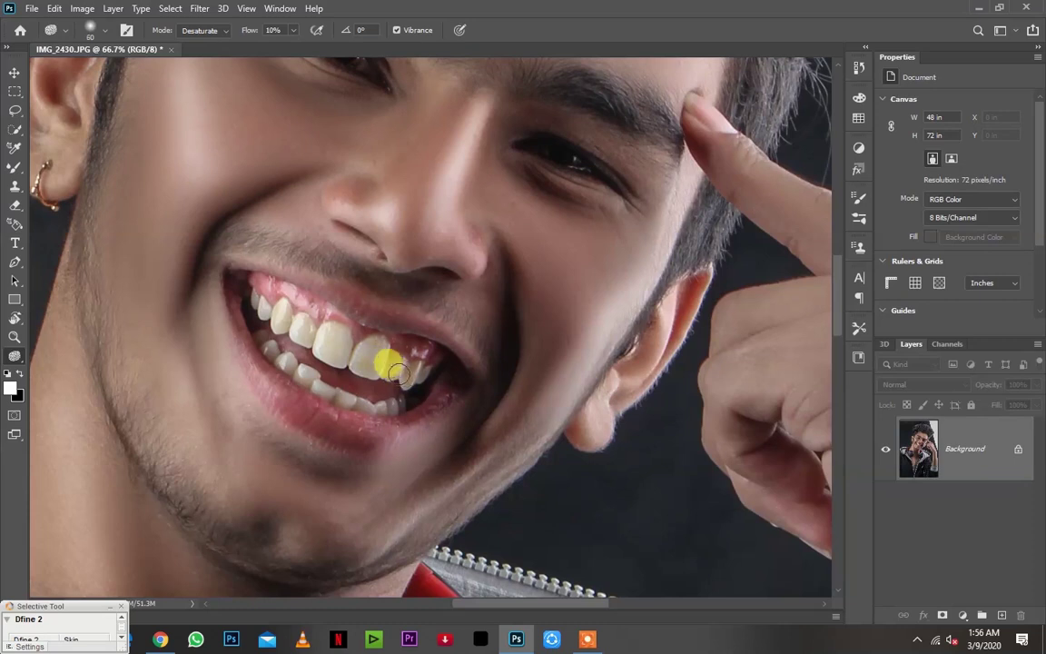
{"action": "left_click_drag", "start_coordinate": [423, 376], "coordinate": [355, 356]}
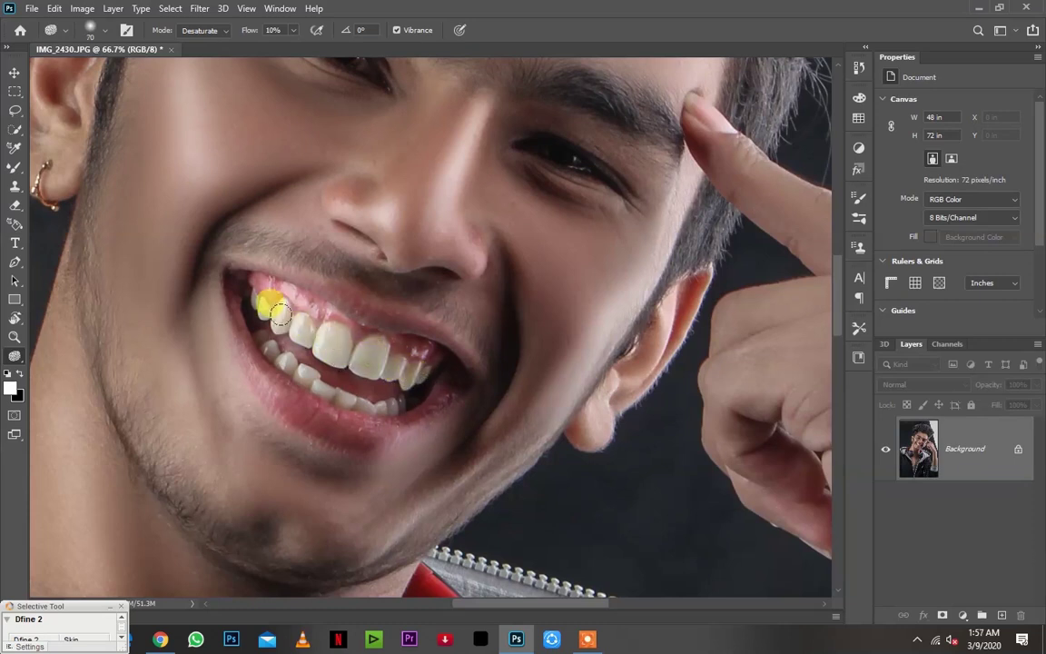
{"action": "mouse_move", "coordinate": [284, 365]}
{"action": "left_mouse_down"}
{"action": "mouse_move", "coordinate": [327, 388]}
{"action": "mouse_move", "coordinate": [374, 376]}
{"action": "left_mouse_up"}
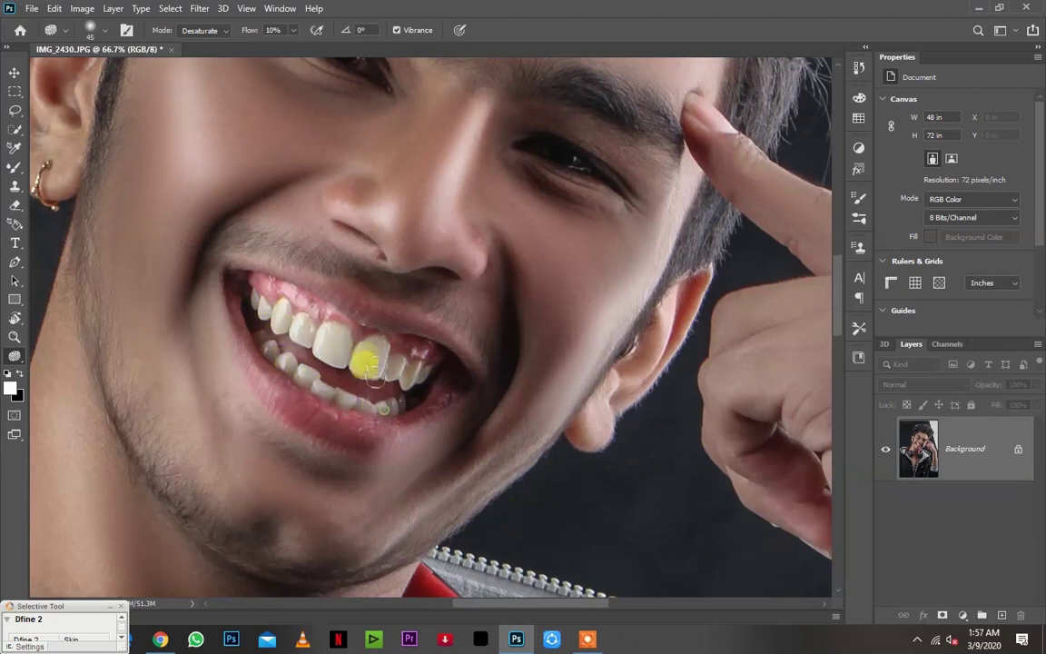
{"action": "mouse_move", "coordinate": [409, 381]}
{"action": "left_mouse_down"}
{"action": "mouse_move", "coordinate": [351, 332]}
{"action": "mouse_move", "coordinate": [356, 351]}
{"action": "left_mouse_up"}
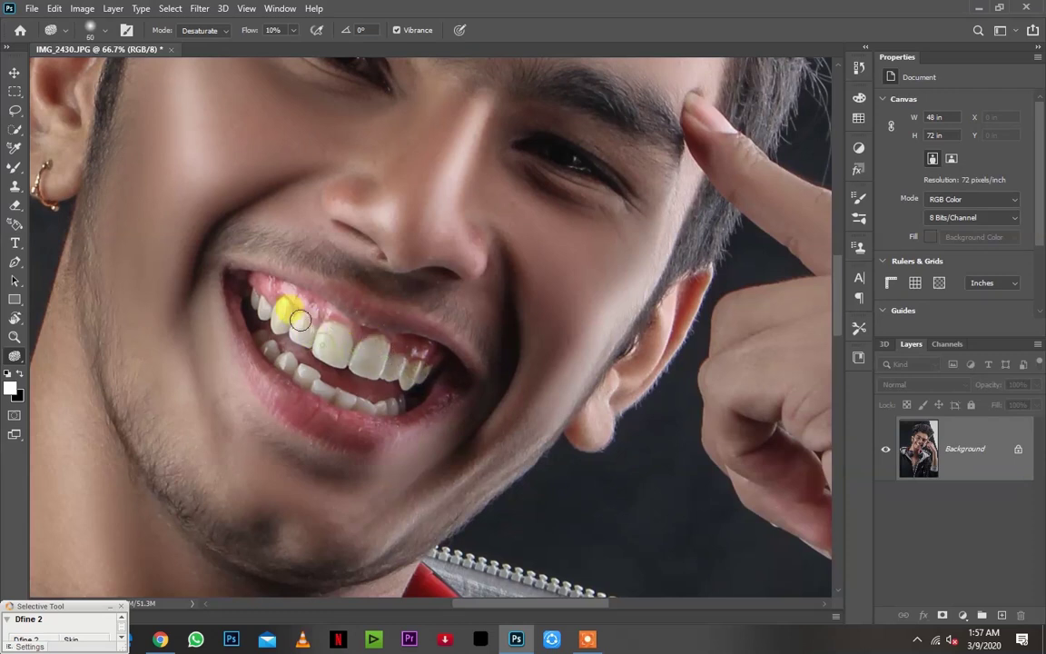
{"action": "mouse_move", "coordinate": [282, 305]}
{"action": "left_mouse_down"}
{"action": "mouse_move", "coordinate": [434, 375]}
{"action": "mouse_move", "coordinate": [383, 407]}
{"action": "mouse_move", "coordinate": [306, 376]}
{"action": "mouse_move", "coordinate": [332, 352]}
{"action": "left_mouse_up"}
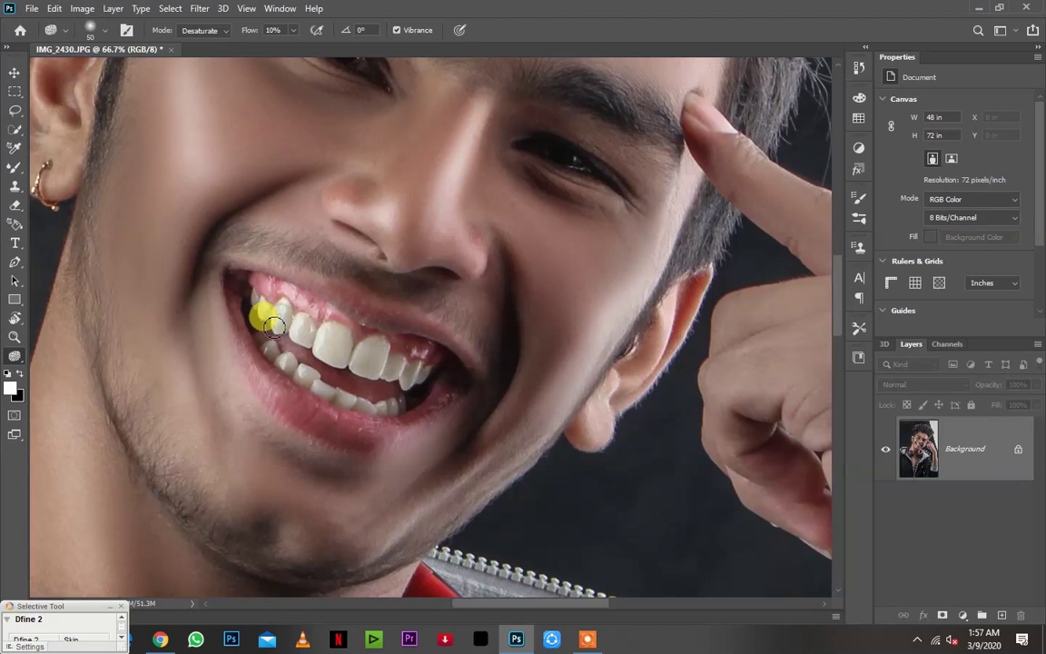
{"action": "mouse_move", "coordinate": [263, 308]}
{"action": "left_mouse_down"}
{"action": "mouse_move", "coordinate": [428, 385]}
{"action": "mouse_move", "coordinate": [355, 396]}
{"action": "mouse_move", "coordinate": [355, 354]}
{"action": "mouse_move", "coordinate": [373, 362]}
{"action": "left_mouse_up"}
Raise the sponge flow to 22% and make another whitening pass over the teeth
{"action": "scroll", "coordinate": [413, 375], "scroll_direction": "down", "scroll_amount": 2}
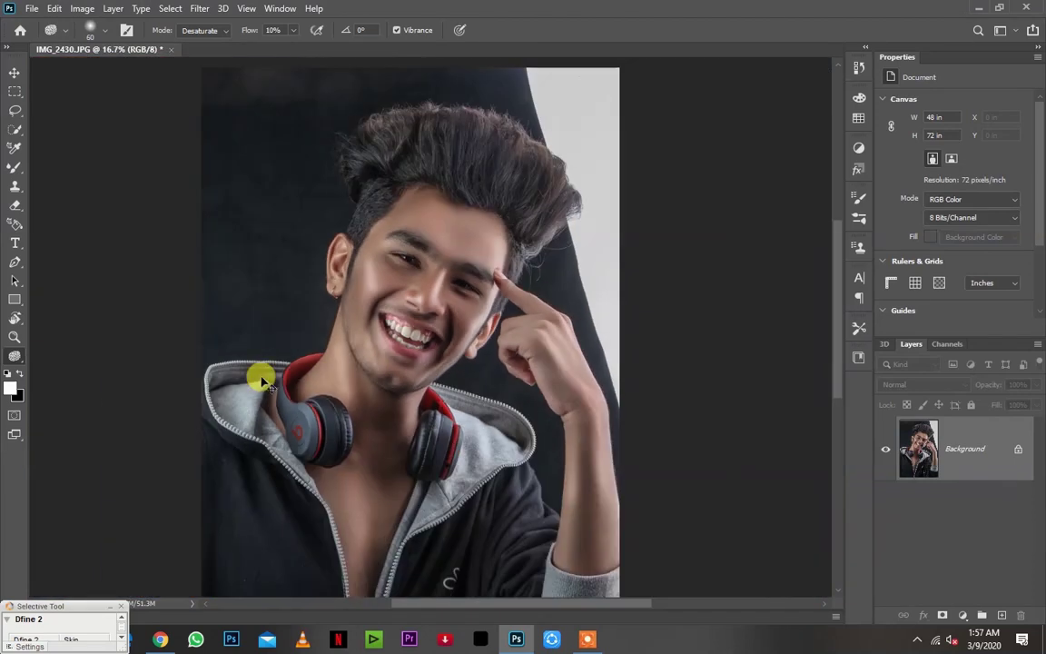
{"action": "scroll", "coordinate": [326, 345], "scroll_direction": "up", "scroll_amount": 2}
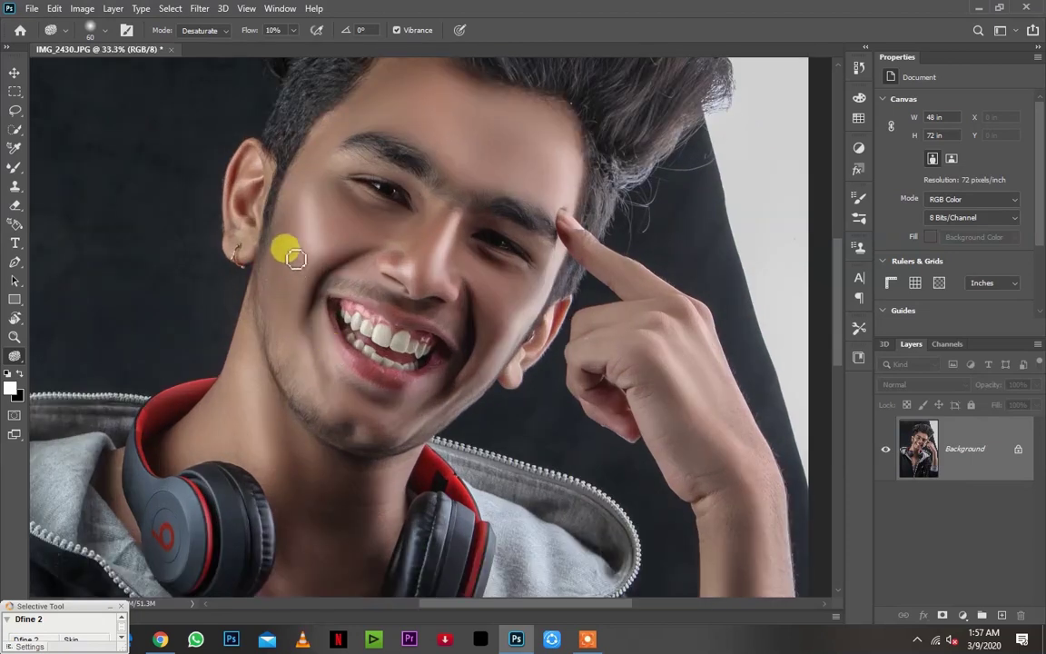
{"action": "left_click", "coordinate": [255, 33]}
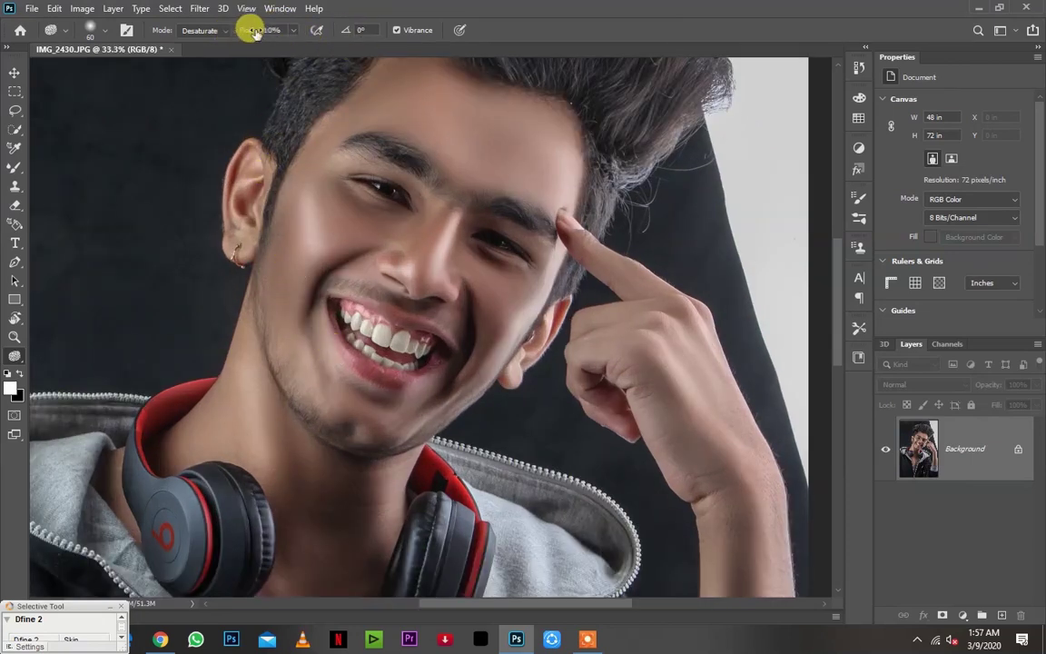
{"action": "left_click_drag", "start_coordinate": [294, 37], "coordinate": [304, 51]}
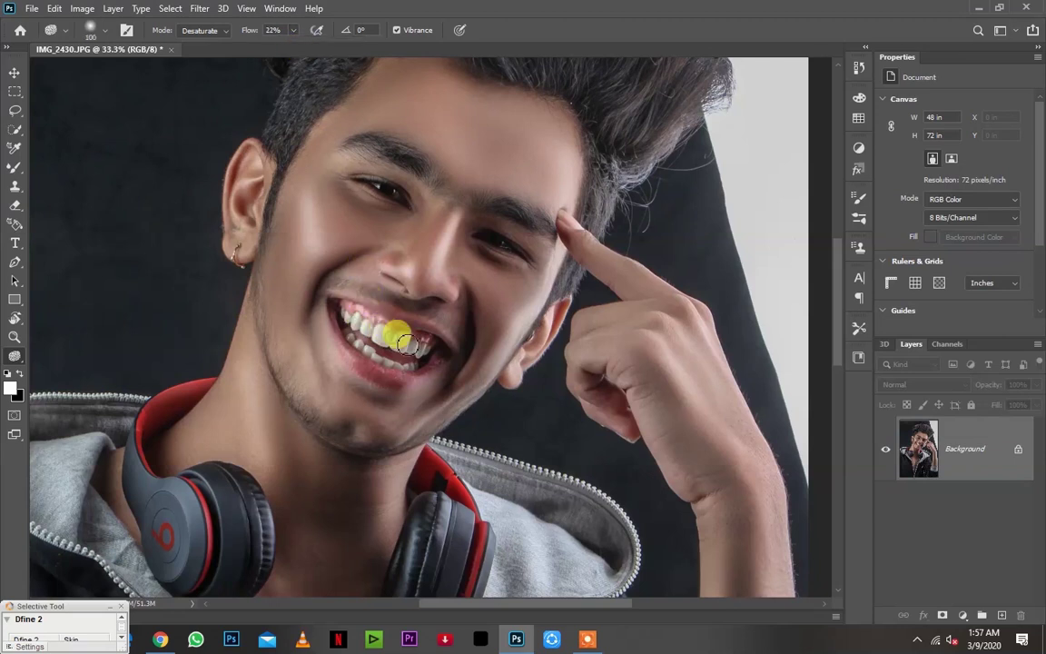
{"action": "left_click_drag", "start_coordinate": [413, 371], "coordinate": [364, 352]}
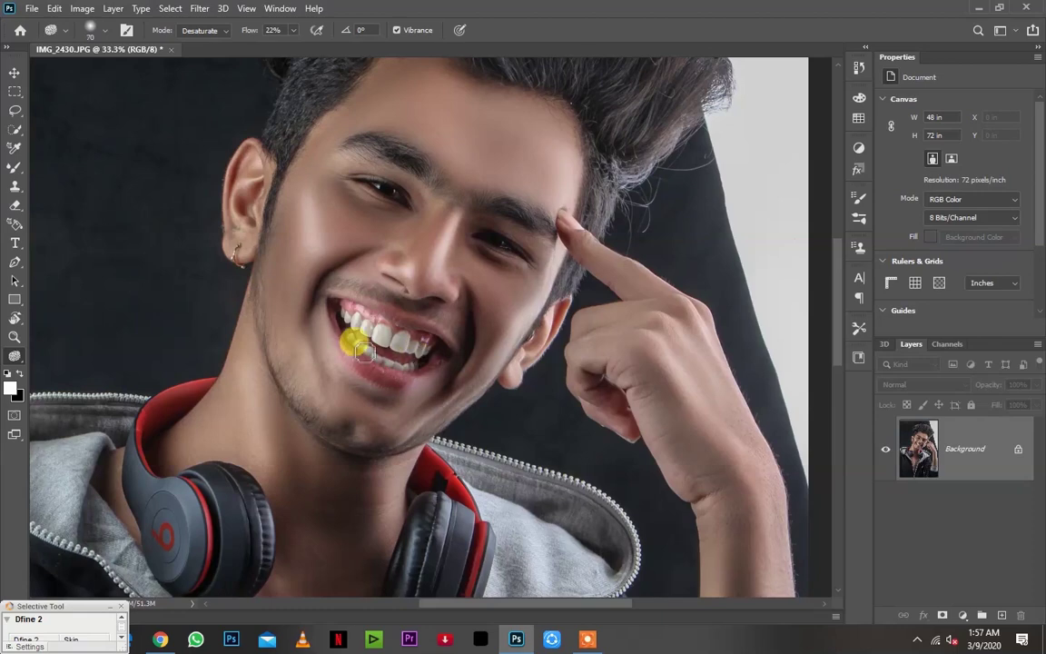
{"action": "key", "text": "ctrl+minus"}
{"action": "key", "text": "ctrl+minus"}
{"action": "key", "text": "ctrl+minus"}
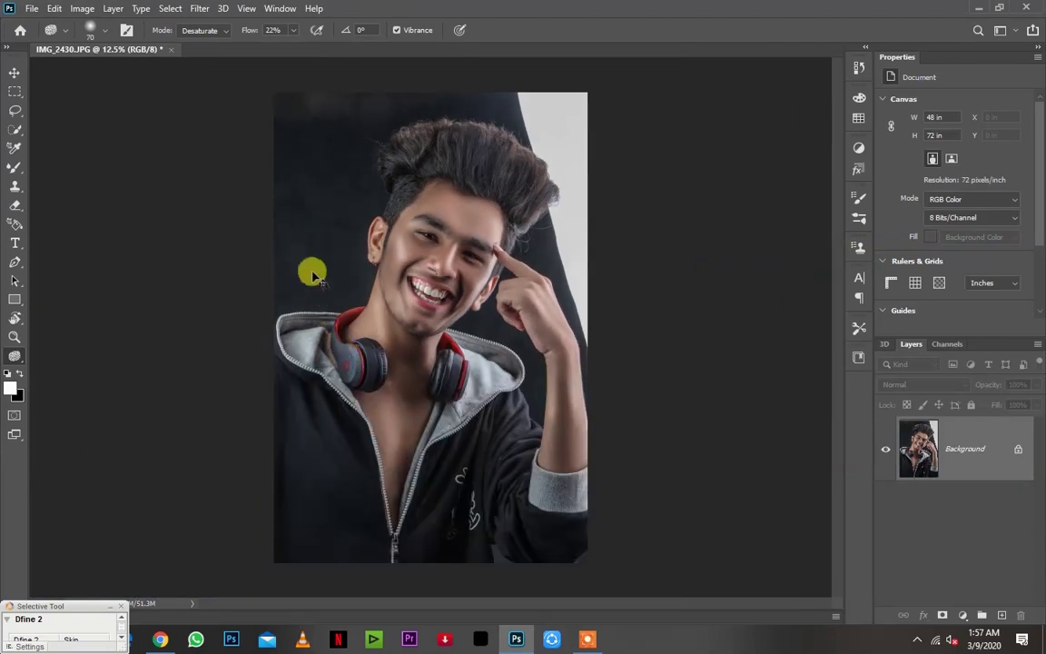
{"action": "scroll", "coordinate": [432, 269], "scroll_direction": "up", "scroll_amount": 3}
{"action": "scroll", "coordinate": [416, 269], "scroll_direction": "up", "scroll_amount": 1}
{"action": "scroll", "coordinate": [367, 344], "scroll_direction": "up", "scroll_amount": 1}
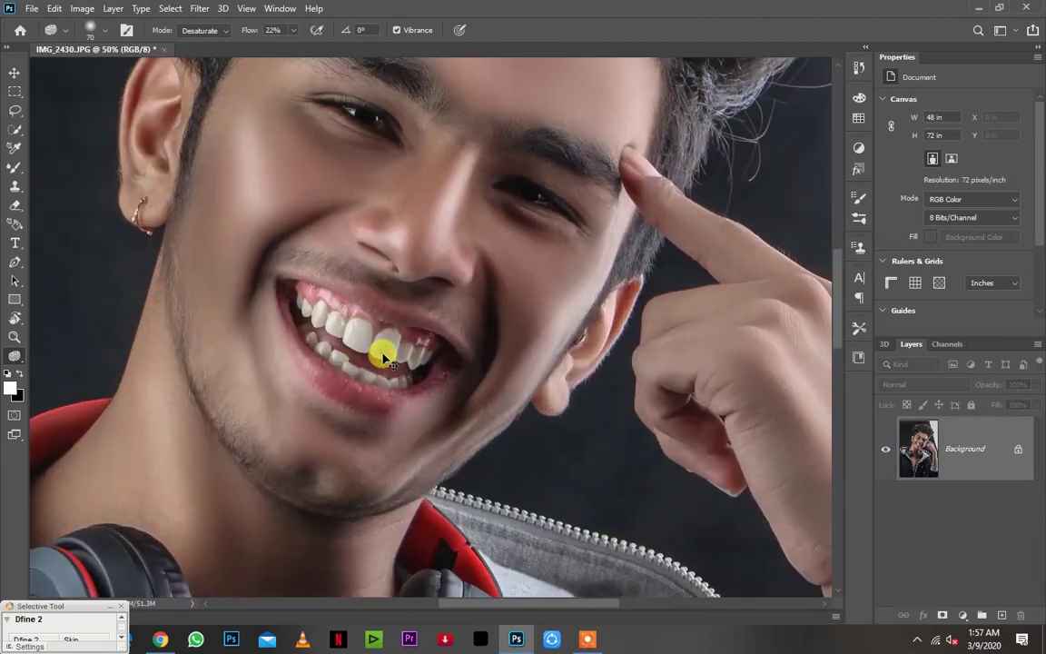
Blend the lower teeth with the Mixer Brush, then smooth the dark backdrop at upper left
{"action": "key", "text": "b"}
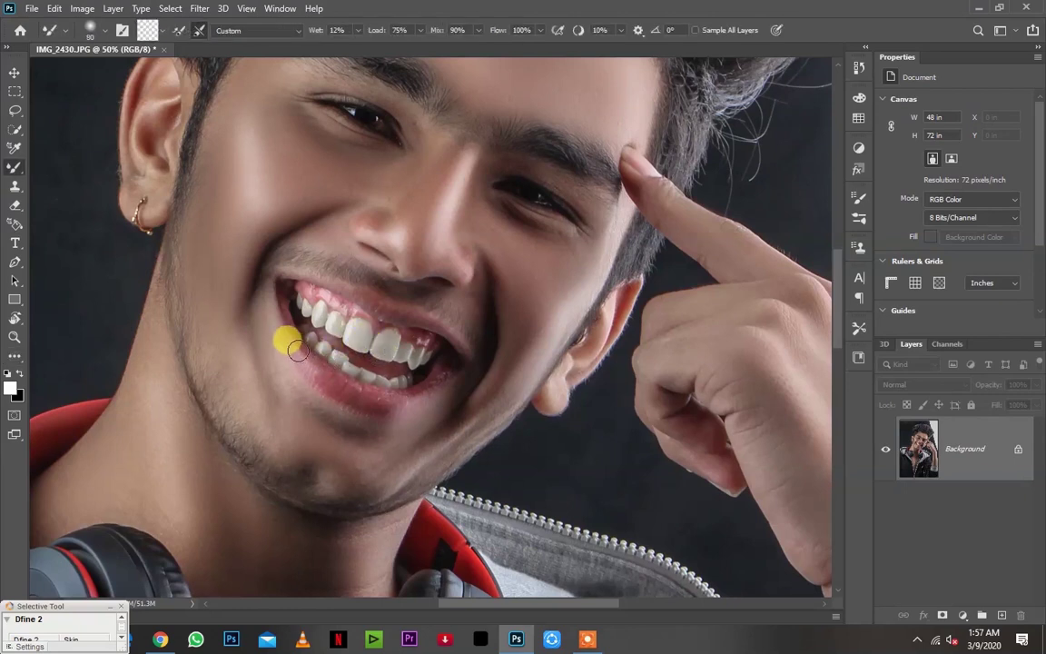
{"action": "mouse_move", "coordinate": [299, 346]}
{"action": "left_mouse_down"}
{"action": "mouse_move", "coordinate": [368, 392]}
{"action": "mouse_move", "coordinate": [430, 369]}
{"action": "mouse_move", "coordinate": [433, 321]}
{"action": "mouse_move", "coordinate": [332, 280]}
{"action": "mouse_move", "coordinate": [332, 299]}
{"action": "mouse_move", "coordinate": [264, 268]}
{"action": "mouse_move", "coordinate": [303, 292]}
{"action": "left_mouse_up"}
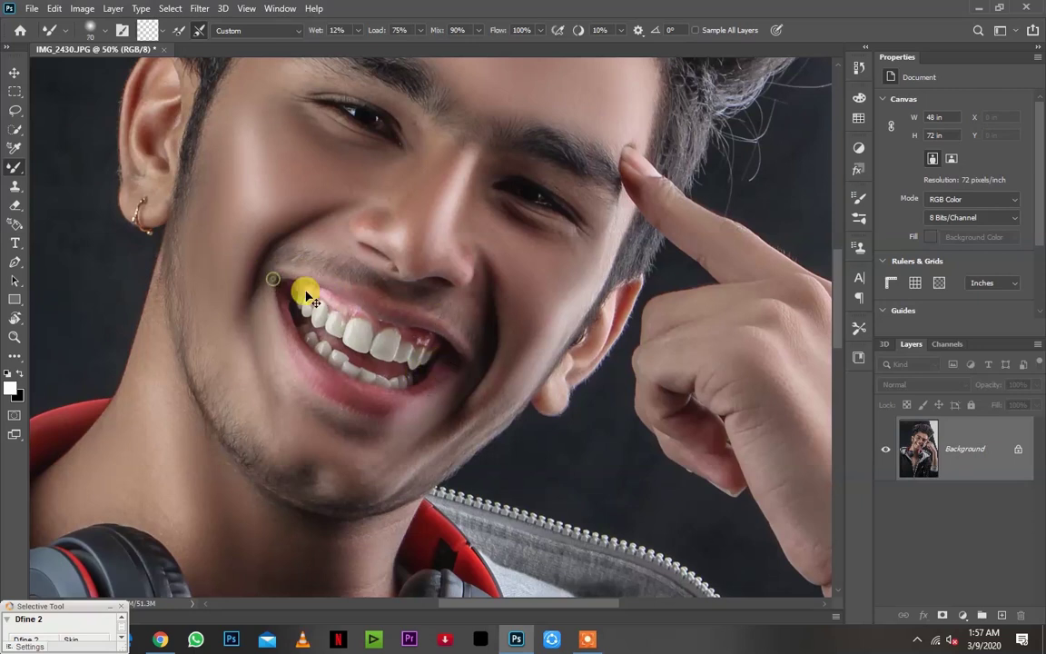
{"action": "key", "text": "ctrl+minus"}
{"action": "key", "text": "ctrl+minus"}
{"action": "key", "text": "ctrl+minus"}
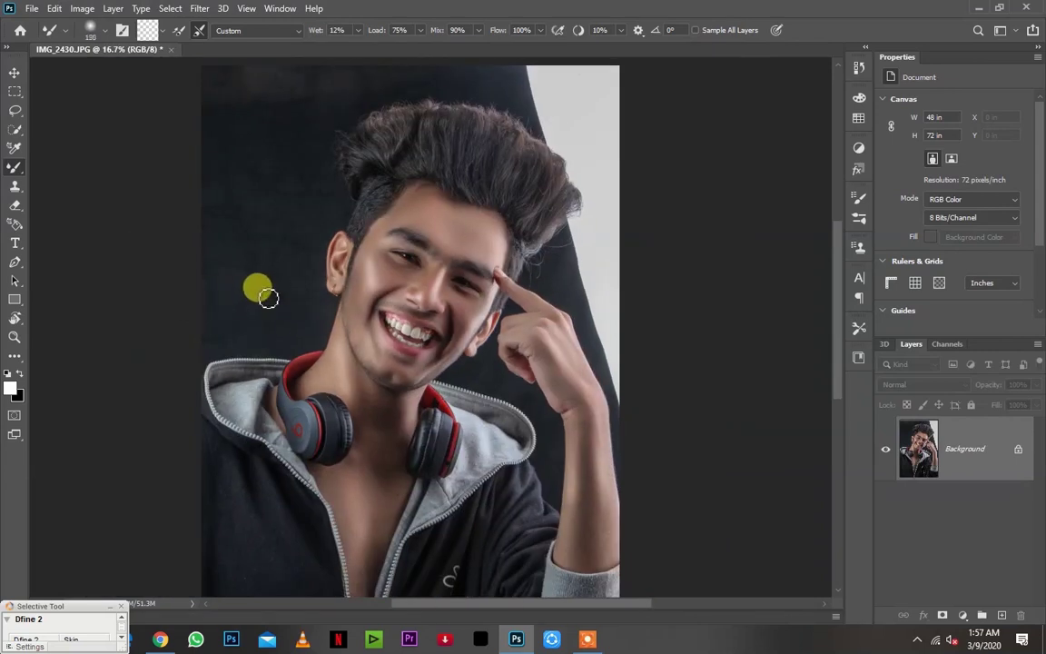
{"action": "mouse_move", "coordinate": [282, 286]}
{"action": "left_mouse_down"}
{"action": "mouse_move", "coordinate": [292, 275]}
{"action": "mouse_move", "coordinate": [268, 228]}
{"action": "mouse_move", "coordinate": [293, 186]}
{"action": "mouse_move", "coordinate": [264, 231]}
{"action": "mouse_move", "coordinate": [263, 181]}
{"action": "left_mouse_up"}
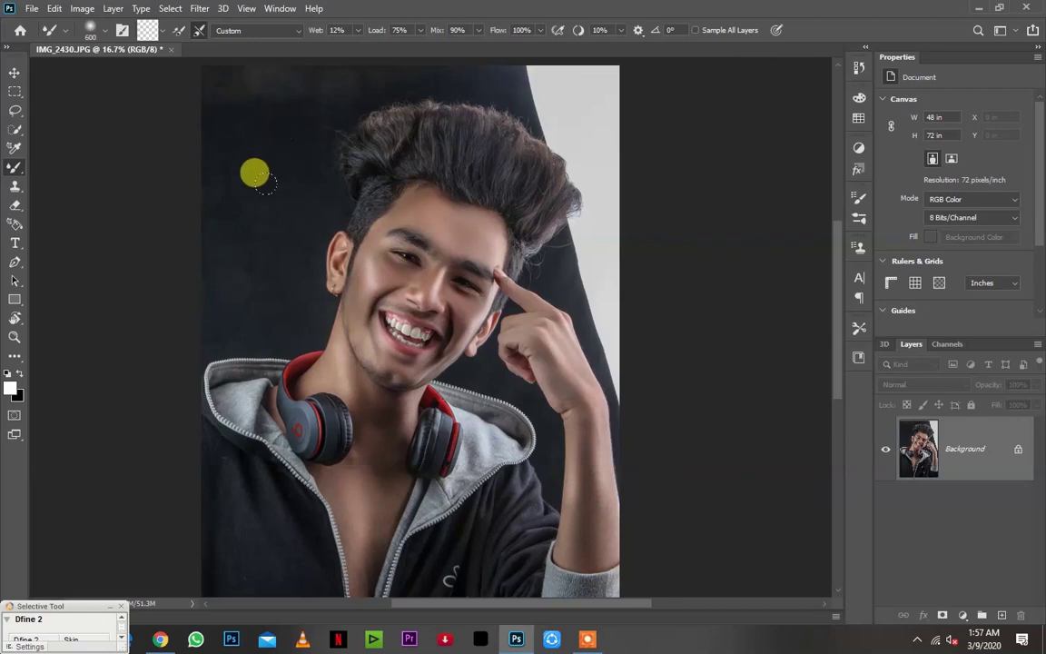
{"action": "left_click_drag", "start_coordinate": [287, 133], "coordinate": [240, 227]}
{"action": "mouse_move", "coordinate": [256, 278]}
{"action": "left_mouse_down"}
{"action": "mouse_move", "coordinate": [288, 304]}
{"action": "mouse_move", "coordinate": [185, 328]}
{"action": "mouse_move", "coordinate": [196, 243]}
{"action": "mouse_move", "coordinate": [209, 243]}
{"action": "mouse_move", "coordinate": [196, 190]}
{"action": "mouse_move", "coordinate": [266, 139]}
{"action": "mouse_move", "coordinate": [177, 205]}
{"action": "mouse_move", "coordinate": [170, 273]}
{"action": "mouse_move", "coordinate": [260, 254]}
{"action": "mouse_move", "coordinate": [293, 149]}
{"action": "mouse_move", "coordinate": [270, 138]}
{"action": "mouse_move", "coordinate": [262, 78]}
{"action": "mouse_move", "coordinate": [206, 70]}
{"action": "mouse_move", "coordinate": [180, 46]}
{"action": "mouse_move", "coordinate": [417, 41]}
{"action": "mouse_move", "coordinate": [465, 56]}
{"action": "mouse_move", "coordinate": [270, 47]}
{"action": "mouse_move", "coordinate": [227, 71]}
{"action": "mouse_move", "coordinate": [215, 46]}
{"action": "mouse_move", "coordinate": [327, 65]}
{"action": "mouse_move", "coordinate": [209, 66]}
{"action": "mouse_move", "coordinate": [245, 46]}
{"action": "mouse_move", "coordinate": [304, 47]}
{"action": "mouse_move", "coordinate": [233, 89]}
{"action": "mouse_move", "coordinate": [205, 79]}
{"action": "left_mouse_up"}
{"action": "key", "text": "bracketleft"}
{"action": "key", "text": "bracketleft"}
Smooth the top of the backdrop while shrinking the Mixer Brush to 250
{"action": "mouse_move", "coordinate": [238, 126]}
{"action": "left_mouse_down"}
{"action": "mouse_move", "coordinate": [308, 145]}
{"action": "mouse_move", "coordinate": [327, 124]}
{"action": "mouse_move", "coordinate": [322, 185]}
{"action": "mouse_move", "coordinate": [253, 251]}
{"action": "mouse_move", "coordinate": [292, 272]}
{"action": "mouse_move", "coordinate": [250, 325]}
{"action": "mouse_move", "coordinate": [204, 336]}
{"action": "left_mouse_up"}
{"action": "key", "text": "bracketleft"}
{"action": "key", "text": "bracketright"}
{"action": "key", "text": "bracketleft"}
{"action": "key", "text": "bracketleft"}
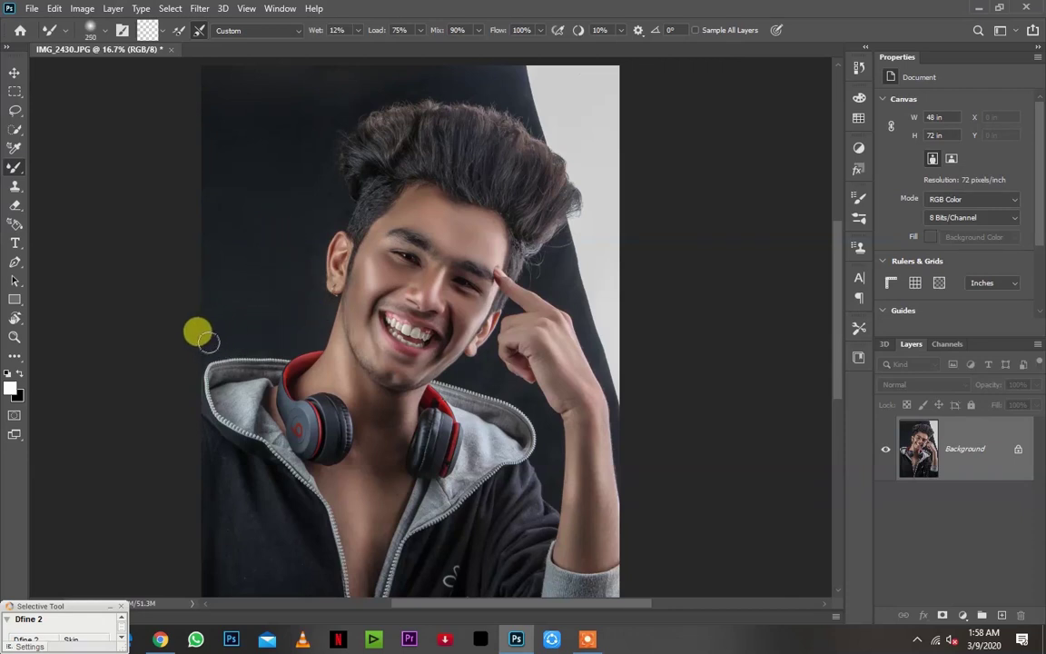
{"action": "scroll", "coordinate": [518, 349], "scroll_direction": "up", "scroll_amount": 2}
{"action": "mouse_move", "coordinate": [516, 346]}
{"action": "left_mouse_down"}
{"action": "mouse_move", "coordinate": [290, 229]}
{"action": "mouse_move", "coordinate": [243, 261]}
{"action": "mouse_move", "coordinate": [315, 281]}
{"action": "mouse_move", "coordinate": [317, 272]}
{"action": "left_mouse_up"}
At brush size 175, smooth the backdrop beside the hand and remove stray hair strands
{"action": "key", "text": "bracketleft"}
{"action": "key", "text": "bracketleft"}
{"action": "left_click_drag", "start_coordinate": [372, 313], "coordinate": [310, 300]}
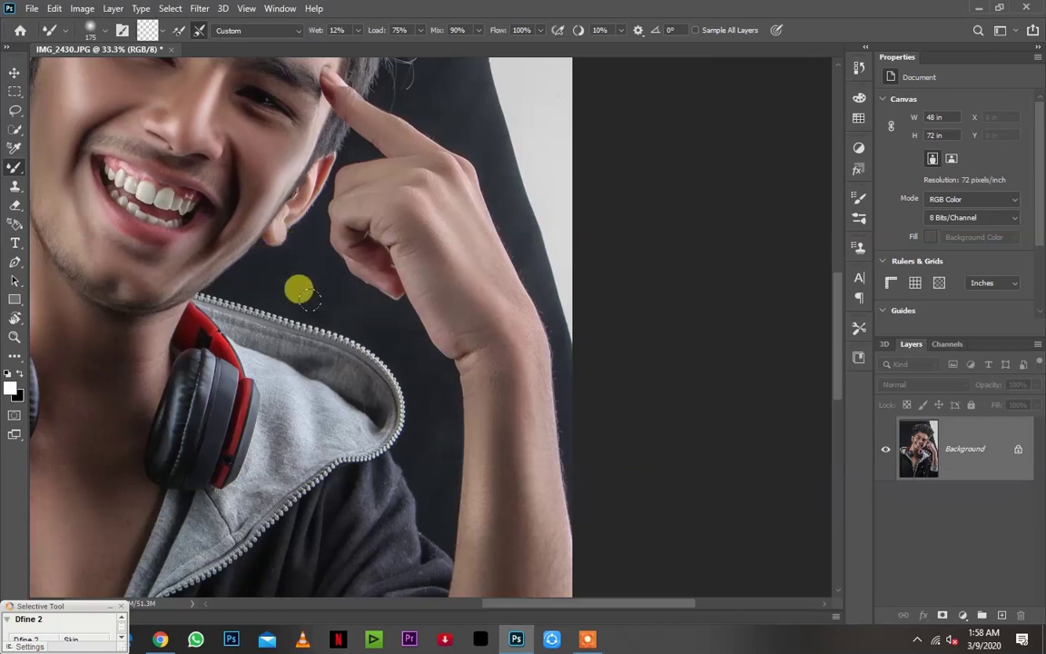
{"action": "mouse_move", "coordinate": [400, 333]}
{"action": "left_mouse_down"}
{"action": "mouse_move", "coordinate": [429, 385]}
{"action": "mouse_move", "coordinate": [415, 434]}
{"action": "mouse_move", "coordinate": [427, 513]}
{"action": "mouse_move", "coordinate": [433, 427]}
{"action": "mouse_move", "coordinate": [414, 361]}
{"action": "mouse_move", "coordinate": [304, 268]}
{"action": "mouse_move", "coordinate": [381, 273]}
{"action": "mouse_move", "coordinate": [542, 216]}
{"action": "mouse_move", "coordinate": [520, 241]}
{"action": "mouse_move", "coordinate": [525, 256]}
{"action": "mouse_move", "coordinate": [472, 113]}
{"action": "left_mouse_up"}
{"action": "scroll", "coordinate": [476, 227], "scroll_direction": "up", "scroll_amount": 3}
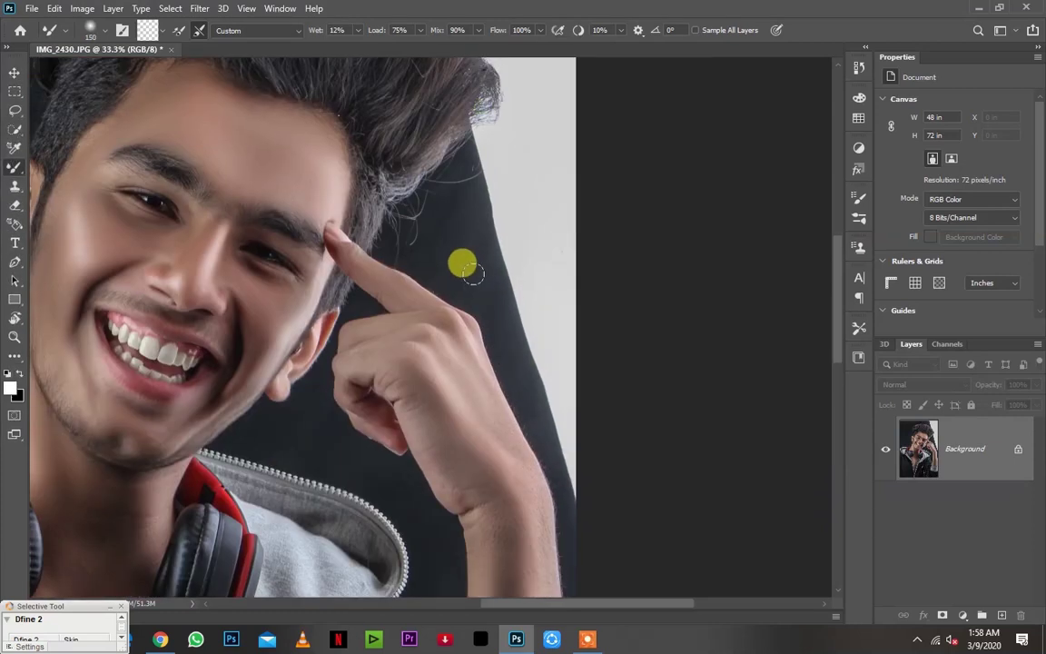
{"action": "mouse_move", "coordinate": [441, 267]}
{"action": "left_mouse_down"}
{"action": "mouse_move", "coordinate": [435, 241]}
{"action": "mouse_move", "coordinate": [451, 182]}
{"action": "mouse_move", "coordinate": [441, 233]}
{"action": "mouse_move", "coordinate": [474, 279]}
{"action": "mouse_move", "coordinate": [467, 206]}
{"action": "mouse_move", "coordinate": [506, 357]}
{"action": "left_mouse_up"}
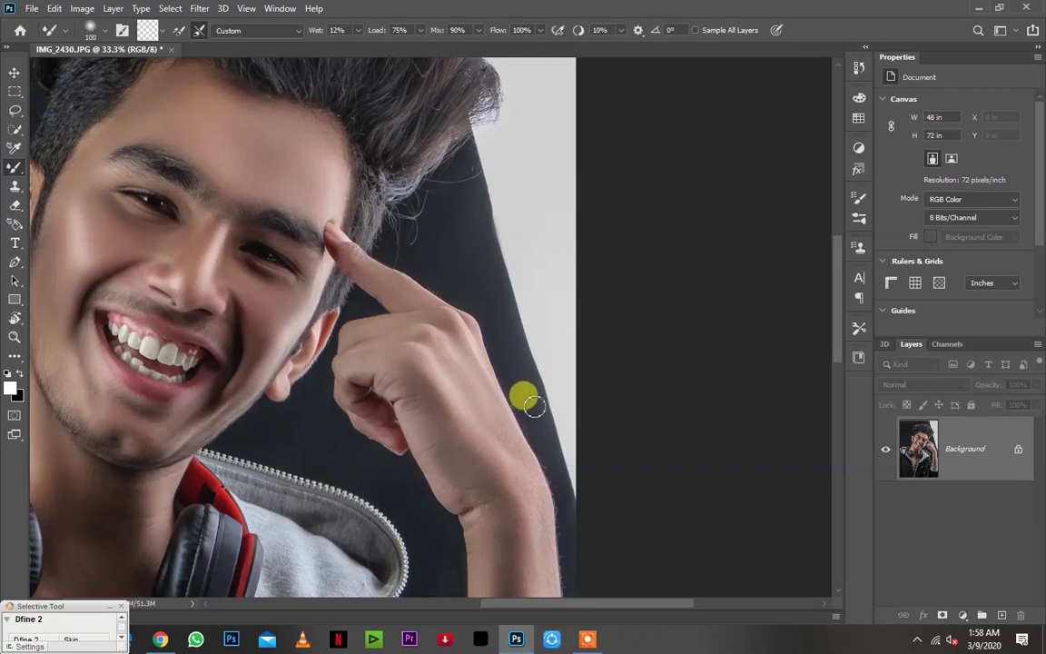
{"action": "key", "text": "ctrl+minus"}
{"action": "key", "text": "ctrl+minus"}
{"action": "key", "text": "ctrl+minus"}
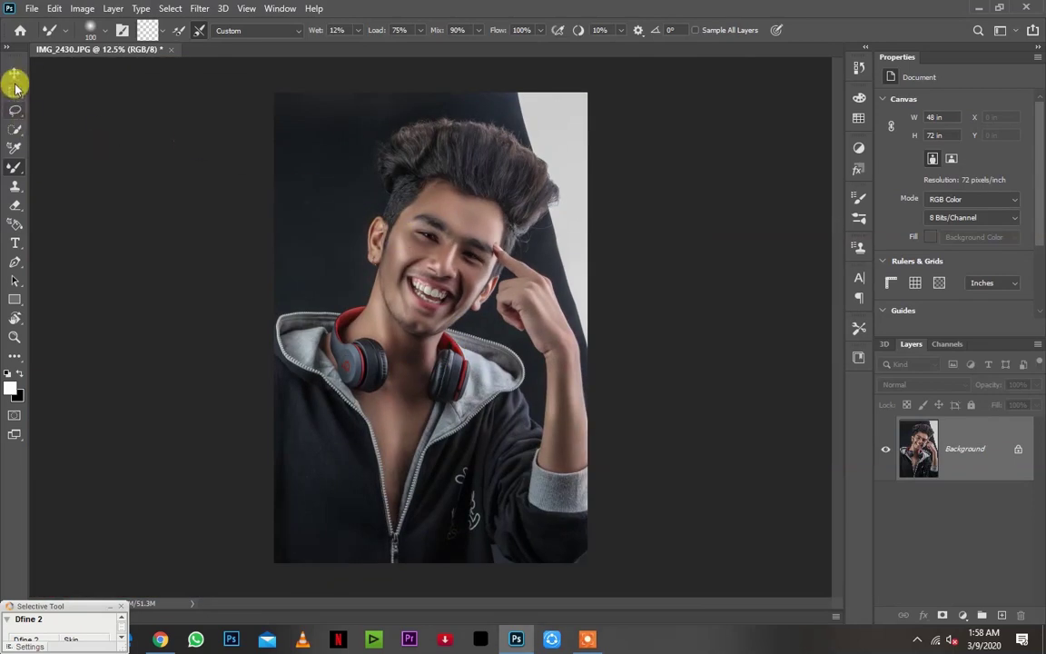
{"action": "left_click", "coordinate": [14, 74]}
In Liquify, push the upper-left hair outward with a large Forward Warp brush
{"action": "left_click", "coordinate": [200, 8]}
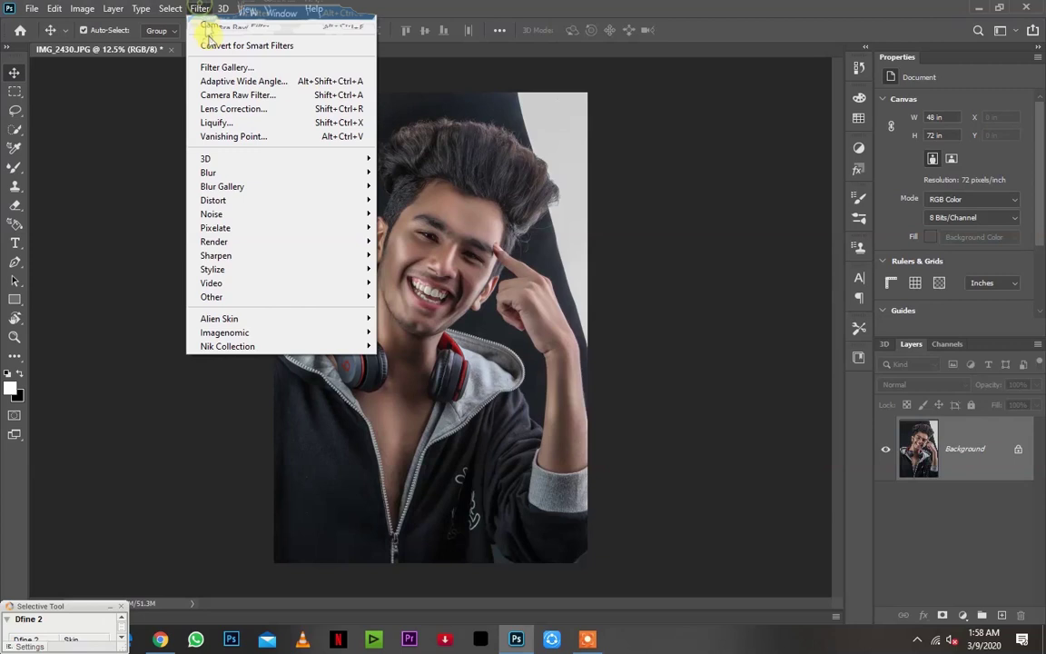
{"action": "left_click", "coordinate": [253, 124]}
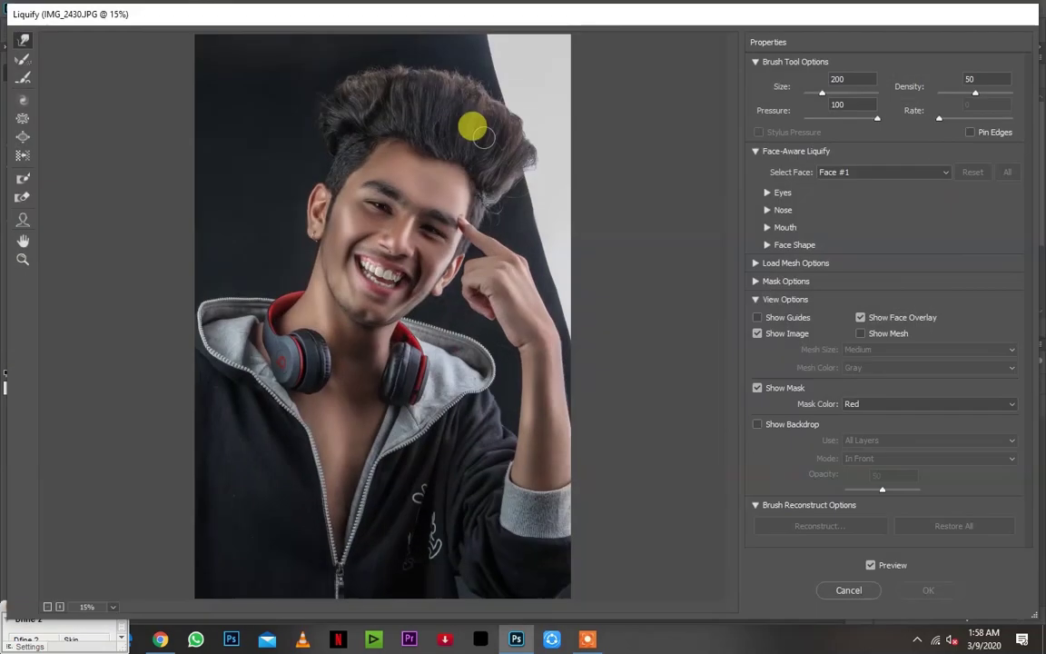
{"action": "key", "text": "ctrl+plus"}
{"action": "key", "text": "ctrl+plus"}
{"action": "key", "text": "ctrl+plus"}
{"action": "left_click_drag", "start_coordinate": [397, 122], "coordinate": [343, 399]}
{"action": "key", "text": "bracketright"}
{"action": "key", "text": "bracketright"}
{"action": "key", "text": "bracketright"}
{"action": "key", "text": "bracketright"}
{"action": "key", "text": "bracketright"}
{"action": "key", "text": "bracketright"}
{"action": "mouse_move", "coordinate": [220, 152]}
{"action": "left_mouse_down"}
{"action": "mouse_move", "coordinate": [233, 131]}
{"action": "mouse_move", "coordinate": [319, 112]}
{"action": "mouse_move", "coordinate": [217, 173]}
{"action": "mouse_move", "coordinate": [249, 134]}
{"action": "mouse_move", "coordinate": [418, 105]}
{"action": "mouse_move", "coordinate": [369, 147]}
{"action": "mouse_move", "coordinate": [357, 128]}
{"action": "mouse_move", "coordinate": [460, 133]}
{"action": "mouse_move", "coordinate": [552, 187]}
{"action": "mouse_move", "coordinate": [565, 182]}
{"action": "mouse_move", "coordinate": [500, 161]}
{"action": "mouse_move", "coordinate": [233, 134]}
{"action": "mouse_move", "coordinate": [217, 185]}
{"action": "mouse_move", "coordinate": [373, 233]}
{"action": "mouse_move", "coordinate": [368, 242]}
{"action": "mouse_move", "coordinate": [439, 287]}
{"action": "mouse_move", "coordinate": [495, 275]}
{"action": "mouse_move", "coordinate": [534, 303]}
{"action": "mouse_move", "coordinate": [490, 303]}
{"action": "mouse_move", "coordinate": [429, 282]}
{"action": "mouse_move", "coordinate": [482, 259]}
{"action": "left_mouse_up"}
{"action": "key", "text": "bracketleft"}
{"action": "key", "text": "bracketleft"}
Push the top of the hair up and outward, then apply the Liquify warp
{"action": "scroll", "coordinate": [634, 265], "scroll_direction": "down", "scroll_amount": 1}
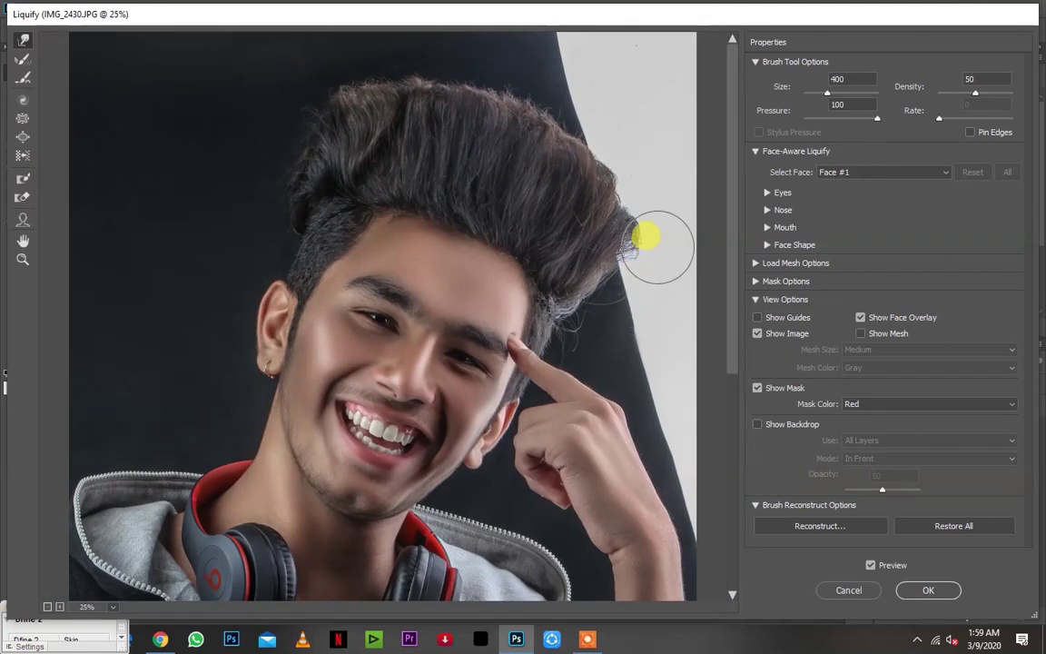
{"action": "key", "text": "bracketright"}
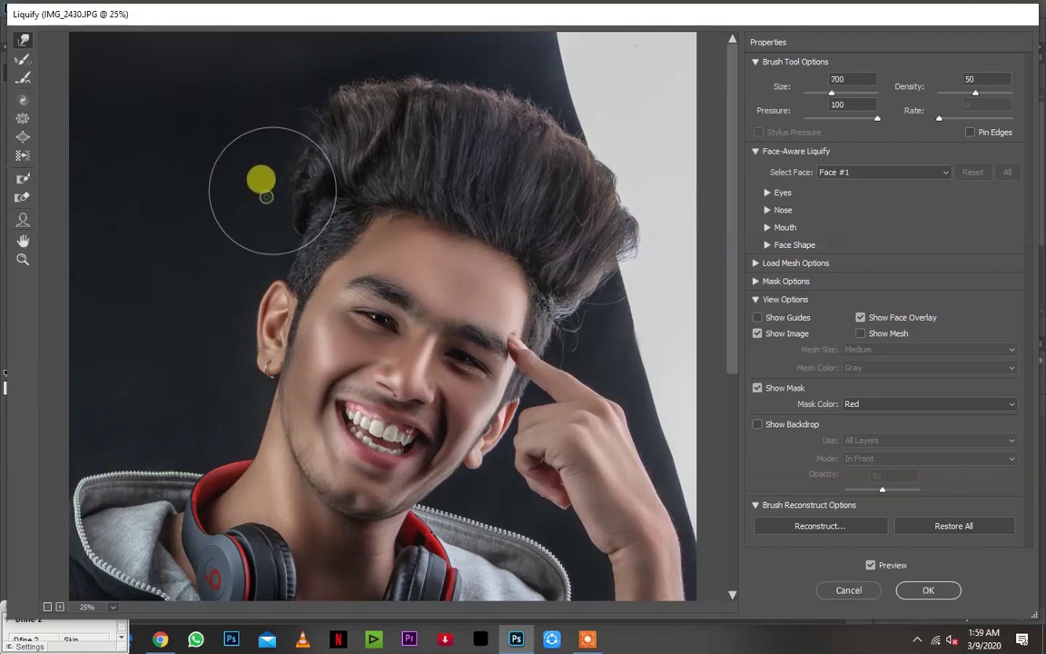
{"action": "key", "text": "bracketright"}
{"action": "mouse_move", "coordinate": [329, 98]}
{"action": "left_mouse_down"}
{"action": "mouse_move", "coordinate": [327, 86]}
{"action": "mouse_move", "coordinate": [439, 98]}
{"action": "mouse_move", "coordinate": [544, 147]}
{"action": "mouse_move", "coordinate": [626, 217]}
{"action": "left_mouse_up"}
{"action": "key", "text": "bracketleft"}
{"action": "key", "text": "bracketleft"}
{"action": "key", "text": "bracketright"}
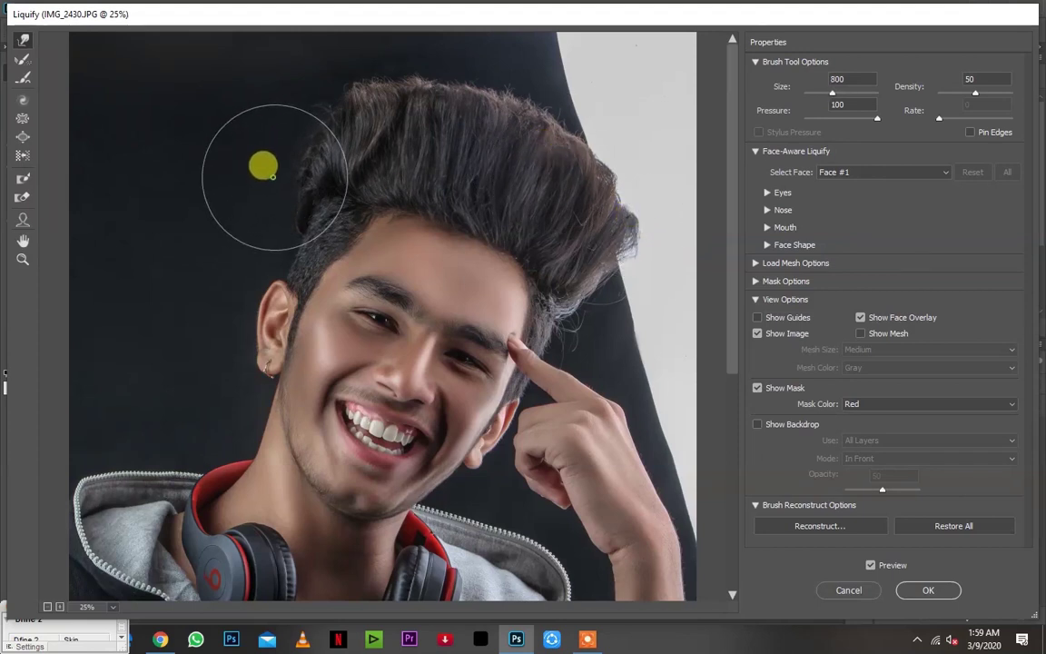
{"action": "key", "text": "bracketleft"}
{"action": "key", "text": "bracketleft"}
{"action": "key", "text": "bracketleft"}
{"action": "key", "text": "bracketleft"}
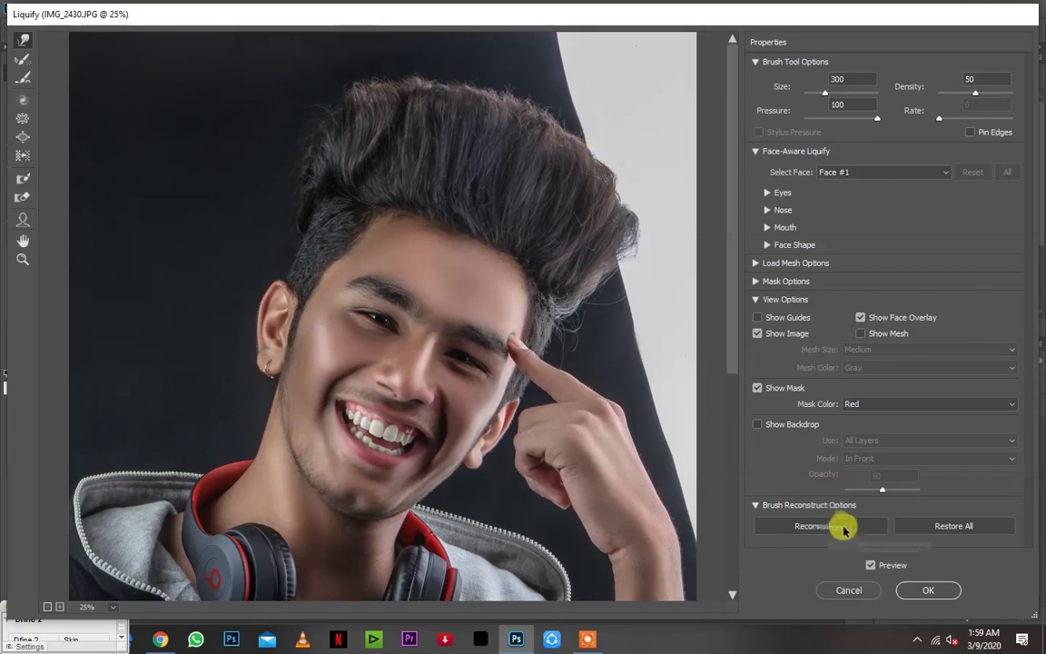
{"action": "left_click", "coordinate": [919, 590]}
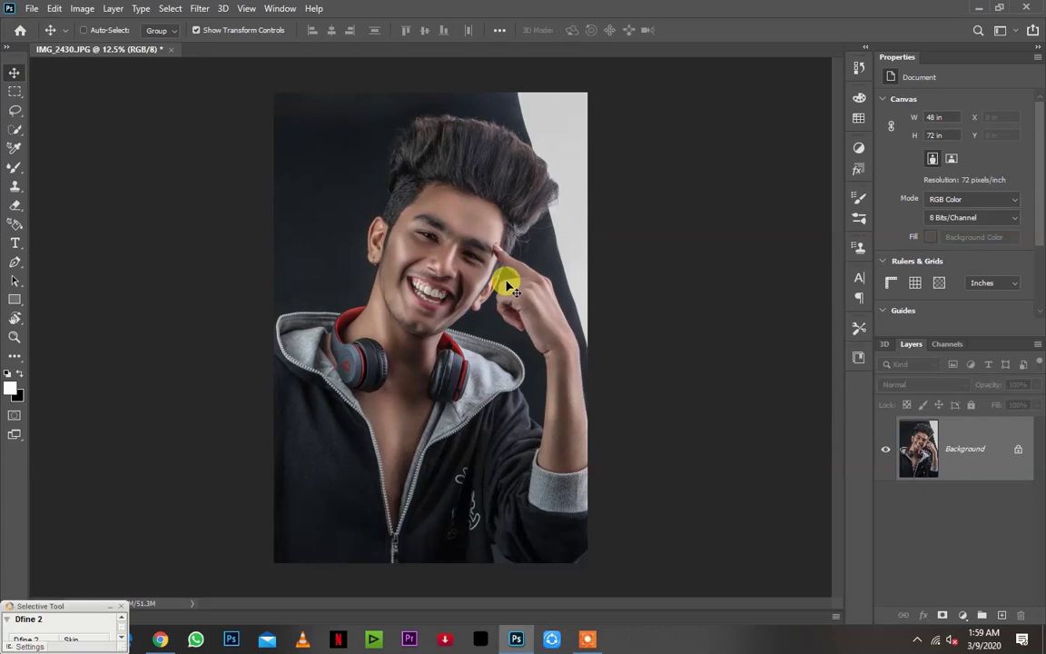
Smooth the skin along the eyebrow and nose bridge with the Mixer Brush
{"action": "key", "text": "ctrl+plus"}
{"action": "key", "text": "ctrl+plus"}
{"action": "key", "text": "ctrl+plus"}
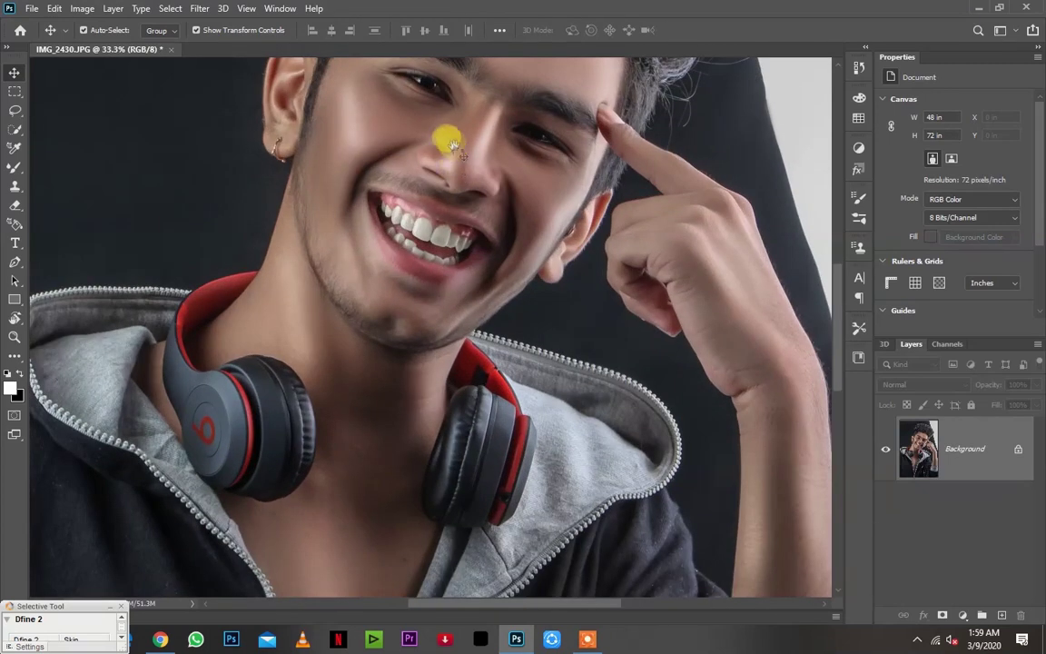
{"action": "scroll", "coordinate": [416, 356], "scroll_direction": "up", "scroll_amount": 1}
{"action": "scroll", "coordinate": [427, 246], "scroll_direction": "up", "scroll_amount": 1}
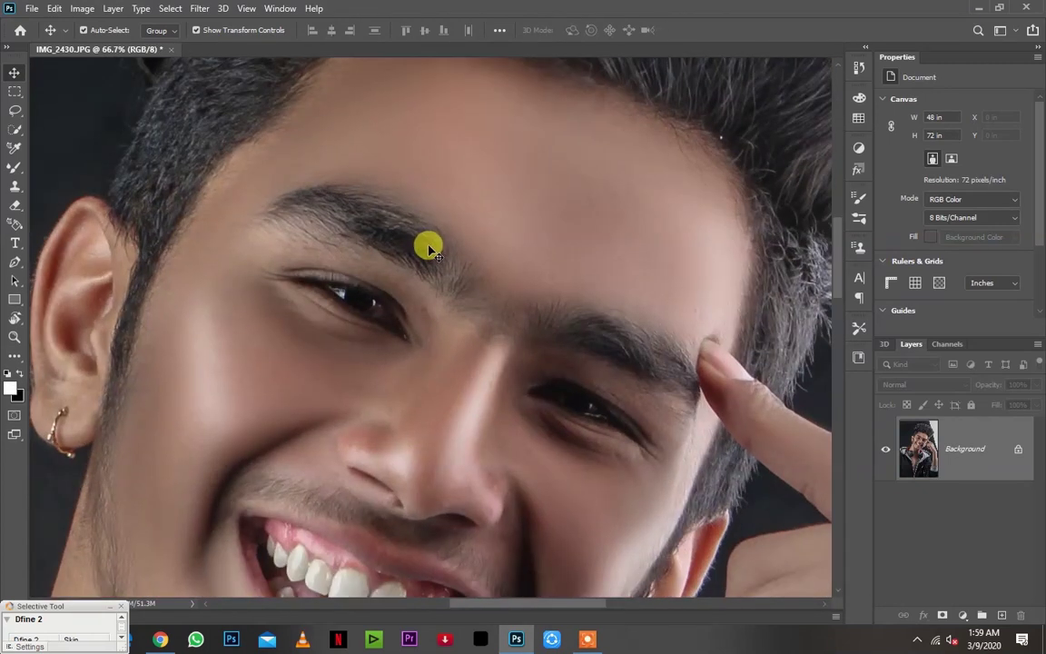
{"action": "key", "text": "b"}
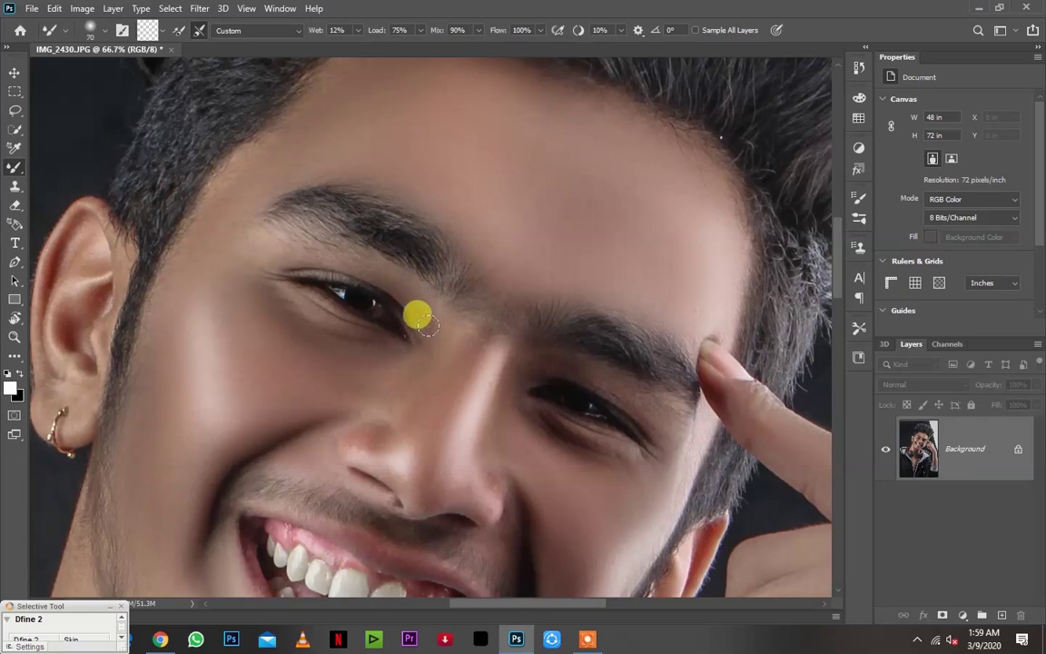
{"action": "mouse_move", "coordinate": [395, 281]}
{"action": "left_mouse_down"}
{"action": "mouse_move", "coordinate": [325, 252]}
{"action": "mouse_move", "coordinate": [376, 258]}
{"action": "mouse_move", "coordinate": [438, 325]}
{"action": "mouse_move", "coordinate": [502, 355]}
{"action": "mouse_move", "coordinate": [563, 355]}
{"action": "mouse_move", "coordinate": [639, 394]}
{"action": "mouse_move", "coordinate": [630, 378]}
{"action": "mouse_move", "coordinate": [661, 426]}
{"action": "mouse_move", "coordinate": [612, 368]}
{"action": "mouse_move", "coordinate": [527, 358]}
{"action": "left_mouse_up"}
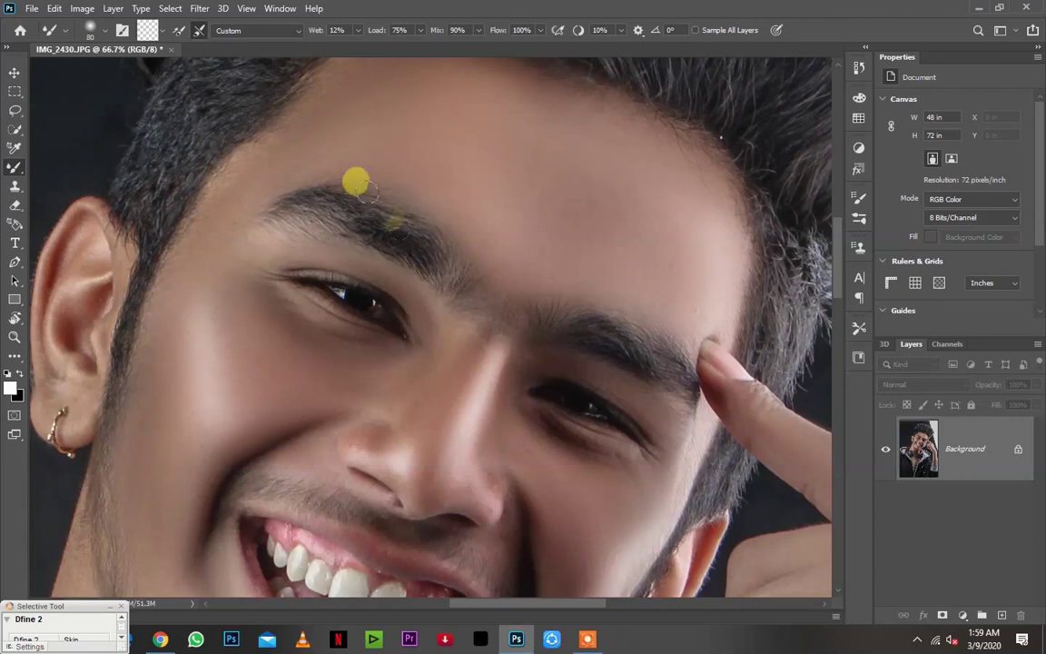
{"action": "left_click", "coordinate": [200, 11]}
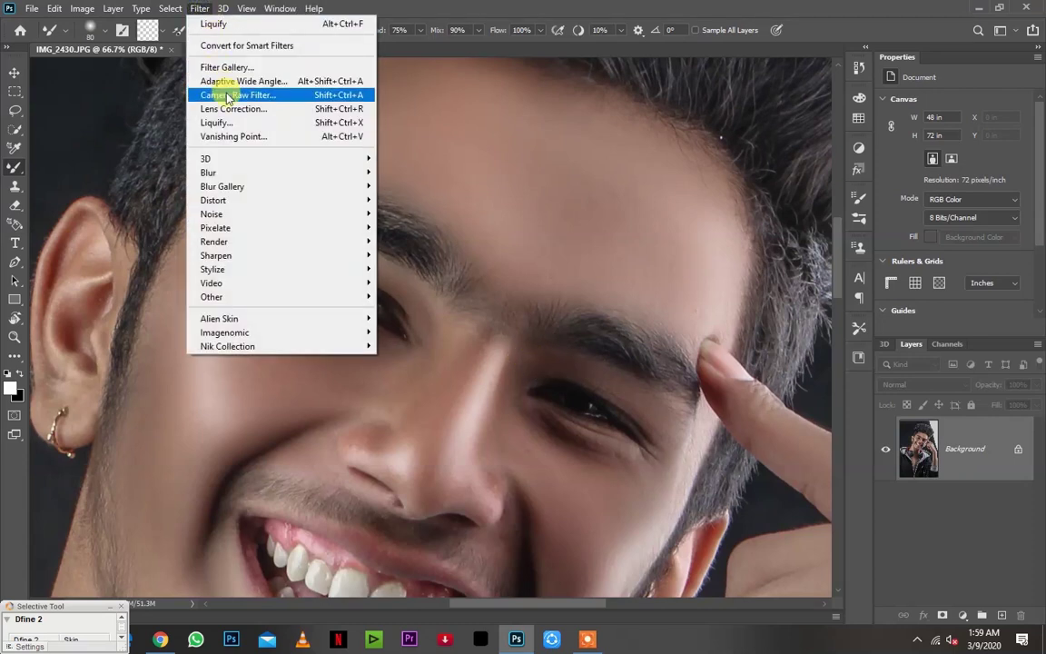
Apply Camera Raw with Highlights -23, Shadows +14, red hue +12, green -12, blue -27
{"action": "left_click", "coordinate": [230, 91]}
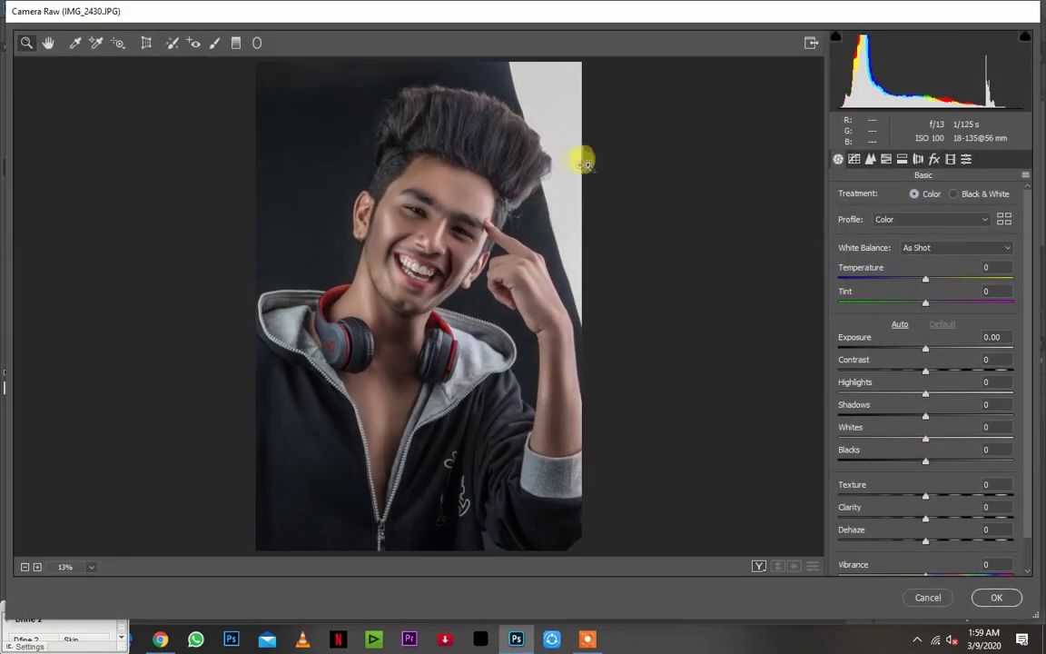
{"action": "left_click", "coordinate": [433, 219]}
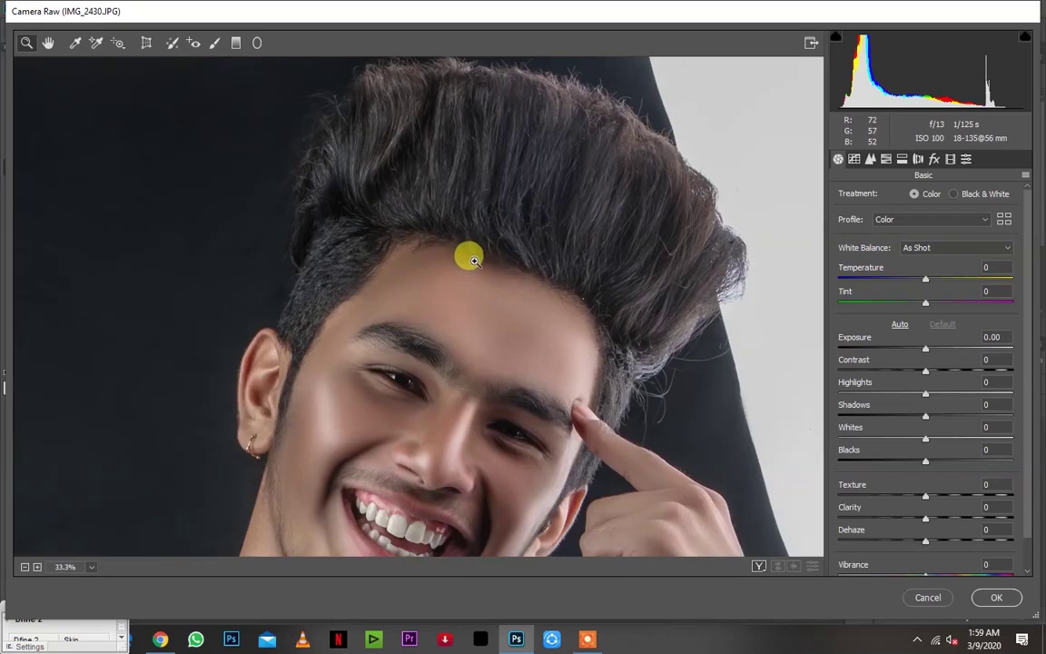
{"action": "left_click_drag", "start_coordinate": [466, 252], "coordinate": [467, 128]}
{"action": "mouse_move", "coordinate": [924, 394]}
{"action": "left_mouse_down"}
{"action": "mouse_move", "coordinate": [904, 393]}
{"action": "mouse_move", "coordinate": [939, 415]}
{"action": "left_mouse_up"}
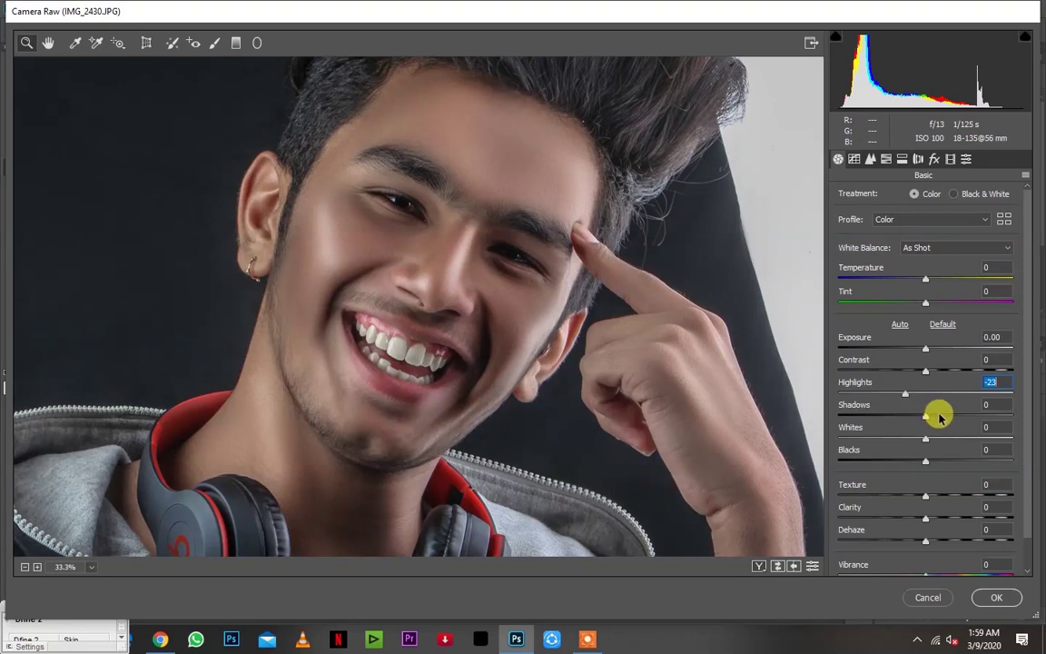
{"action": "left_click", "coordinate": [950, 159]}
{"action": "left_click_drag", "start_coordinate": [959, 300], "coordinate": [947, 300]}
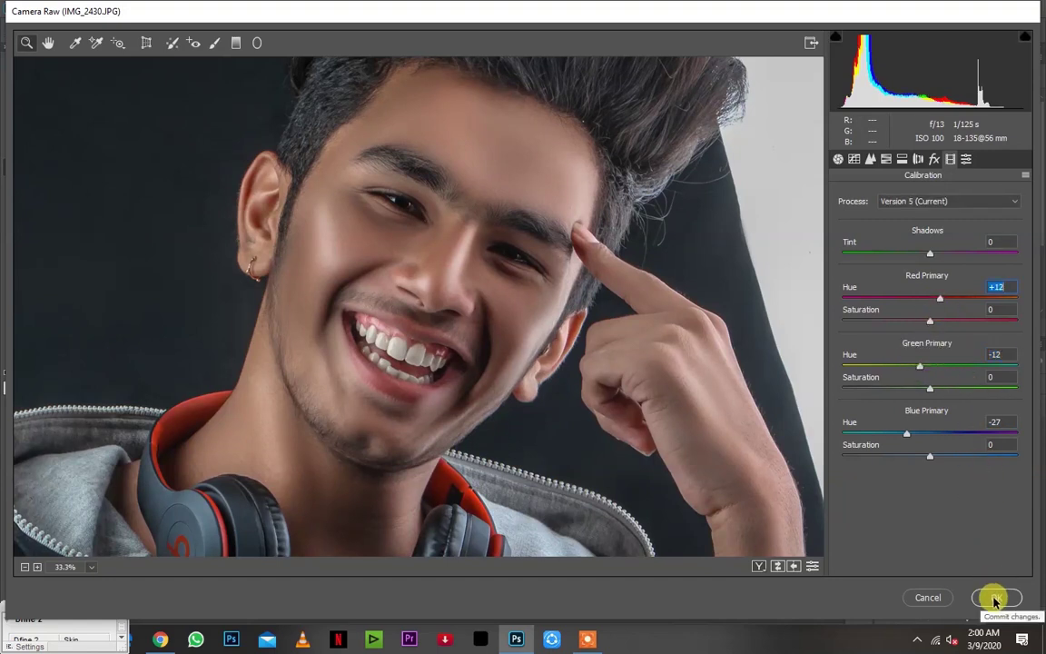
{"action": "left_click", "coordinate": [995, 596]}
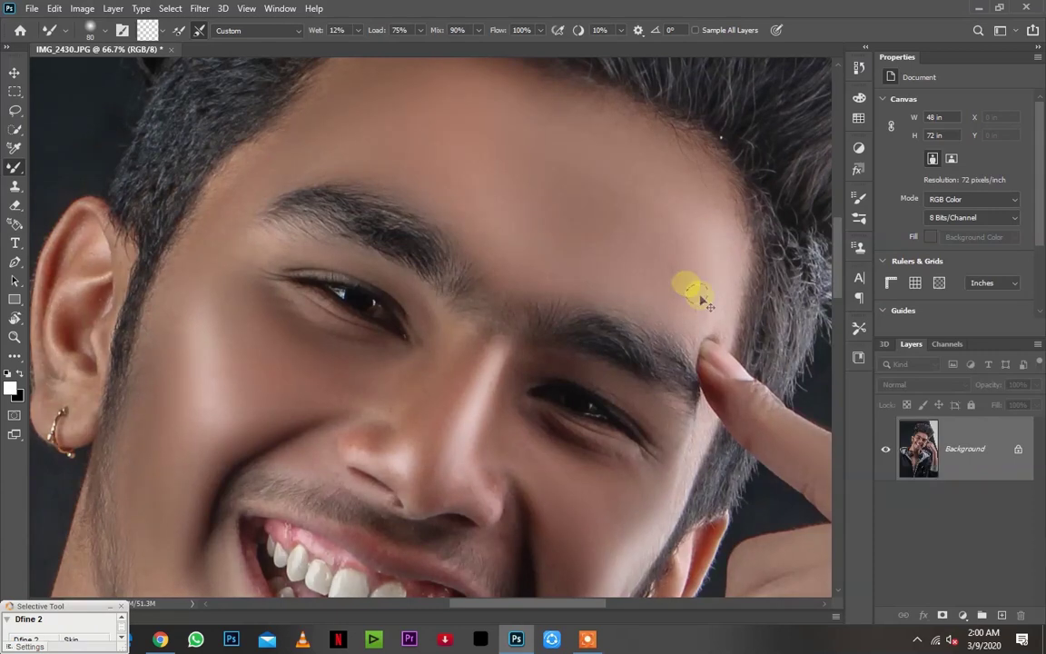
{"action": "key", "text": "ctrl+minus"}
{"action": "key", "text": "ctrl+minus"}
{"action": "key", "text": "ctrl+minus"}
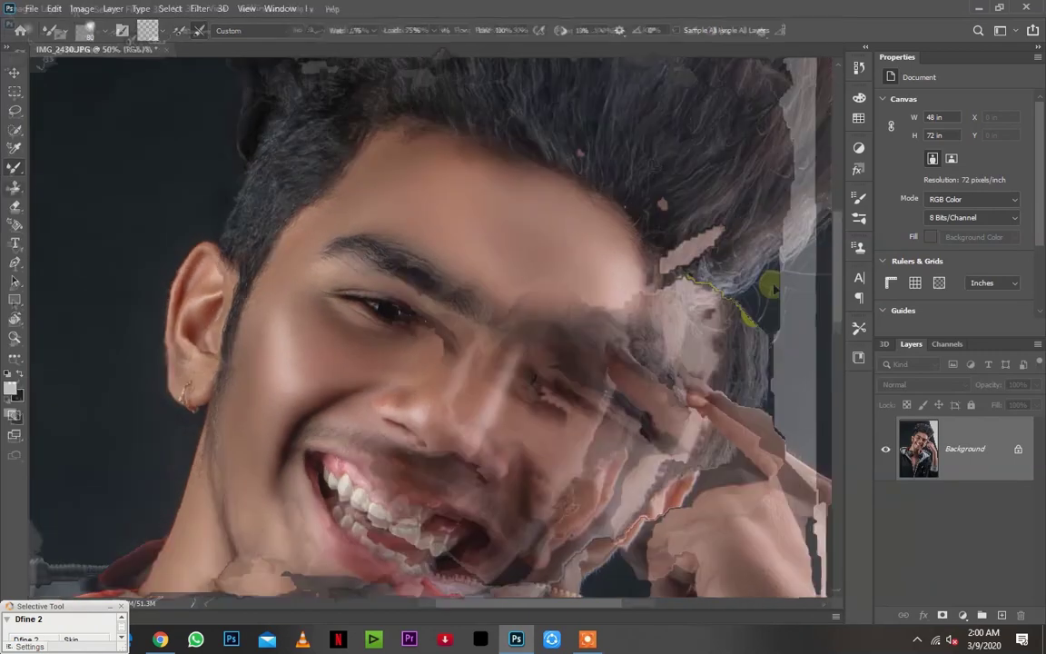
{"action": "key", "text": "ctrl+minus"}
{"action": "key", "text": "ctrl+minus"}
{"action": "key", "text": "ctrl+minus"}
Quick-select the left headphone band and ear cup plus the right ear cup
{"action": "key", "text": "ctrl+plus"}
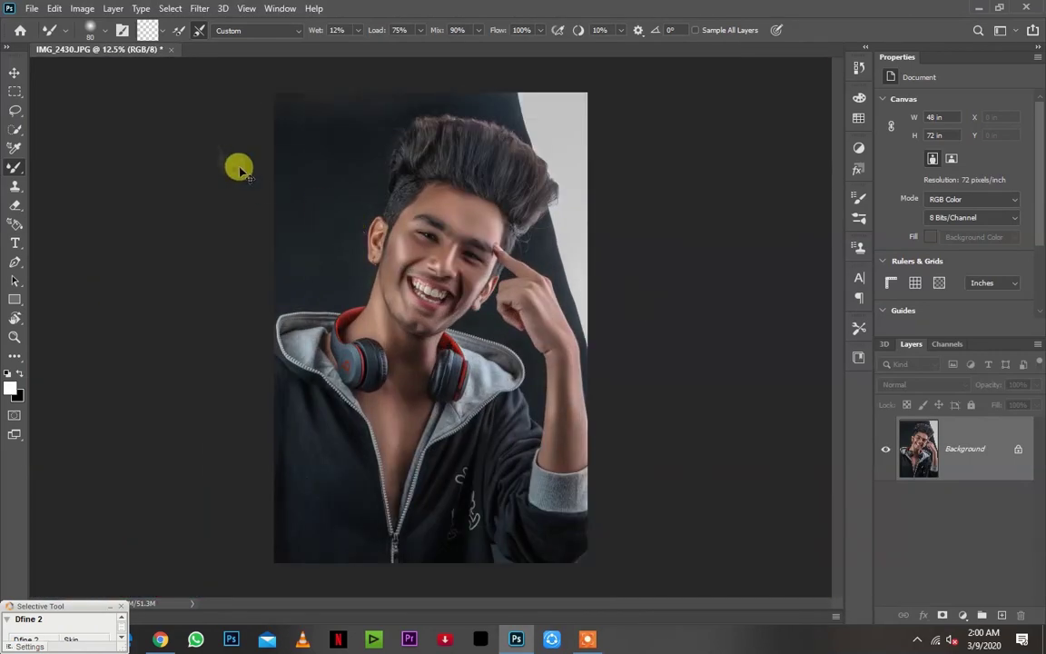
{"action": "key", "text": "ctrl+plus"}
{"action": "left_click", "coordinate": [14, 72]}
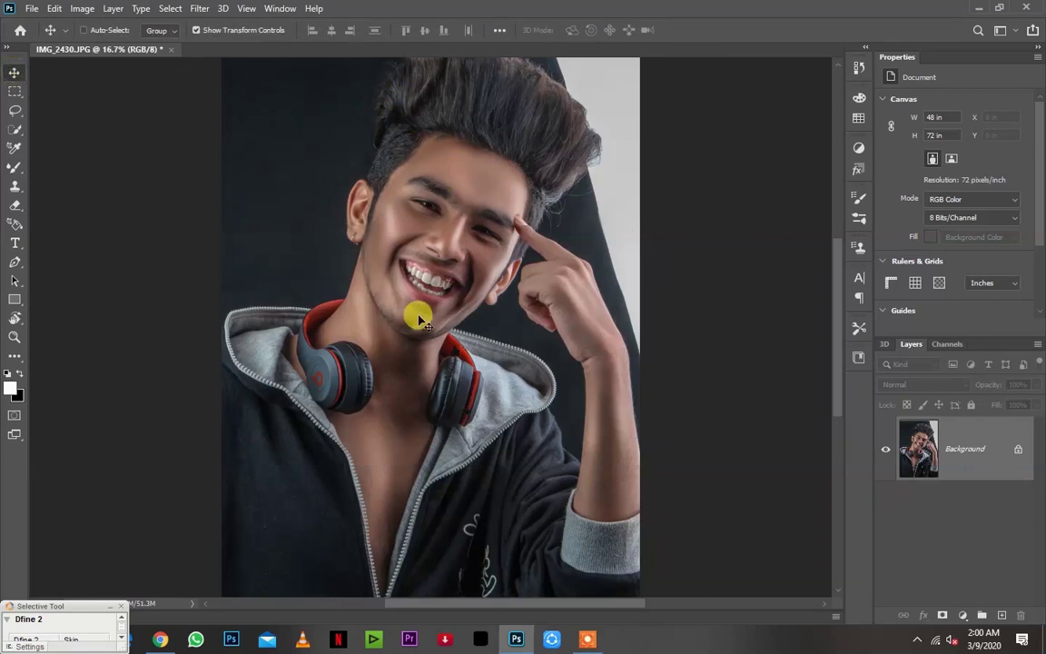
{"action": "scroll", "coordinate": [345, 350], "scroll_direction": "up", "scroll_amount": 2}
{"action": "scroll", "coordinate": [345, 350], "scroll_direction": "up", "scroll_amount": 2}
{"action": "key", "text": "w"}
{"action": "mouse_move", "coordinate": [332, 306]}
{"action": "left_mouse_down"}
{"action": "mouse_move", "coordinate": [306, 315]}
{"action": "mouse_move", "coordinate": [294, 352]}
{"action": "mouse_move", "coordinate": [306, 381]}
{"action": "mouse_move", "coordinate": [337, 400]}
{"action": "mouse_move", "coordinate": [334, 380]}
{"action": "mouse_move", "coordinate": [348, 373]}
{"action": "mouse_move", "coordinate": [380, 403]}
{"action": "mouse_move", "coordinate": [373, 423]}
{"action": "left_mouse_up"}
{"action": "mouse_move", "coordinate": [535, 409]}
{"action": "left_mouse_down"}
{"action": "mouse_move", "coordinate": [514, 420]}
{"action": "mouse_move", "coordinate": [499, 454]}
{"action": "mouse_move", "coordinate": [531, 469]}
{"action": "mouse_move", "coordinate": [538, 376]}
{"action": "mouse_move", "coordinate": [507, 434]}
{"action": "mouse_move", "coordinate": [490, 438]}
{"action": "mouse_move", "coordinate": [542, 474]}
{"action": "left_mouse_up"}
{"action": "scroll", "coordinate": [540, 472], "scroll_direction": "up", "scroll_amount": 2, "text": "alt"}
{"action": "scroll", "coordinate": [503, 338], "scroll_direction": "down", "scroll_amount": 2}
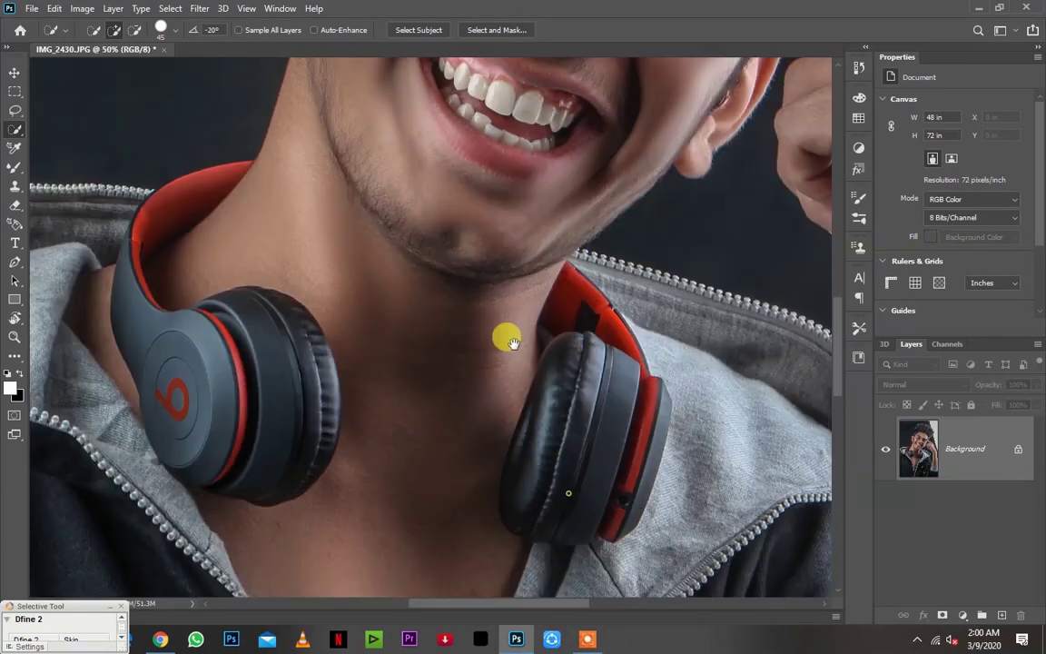
{"action": "scroll", "coordinate": [534, 322], "scroll_direction": "down", "scroll_amount": 3}
Refine the headphone selection with the Lasso, removing the hoodie collar
{"action": "key", "text": "l"}
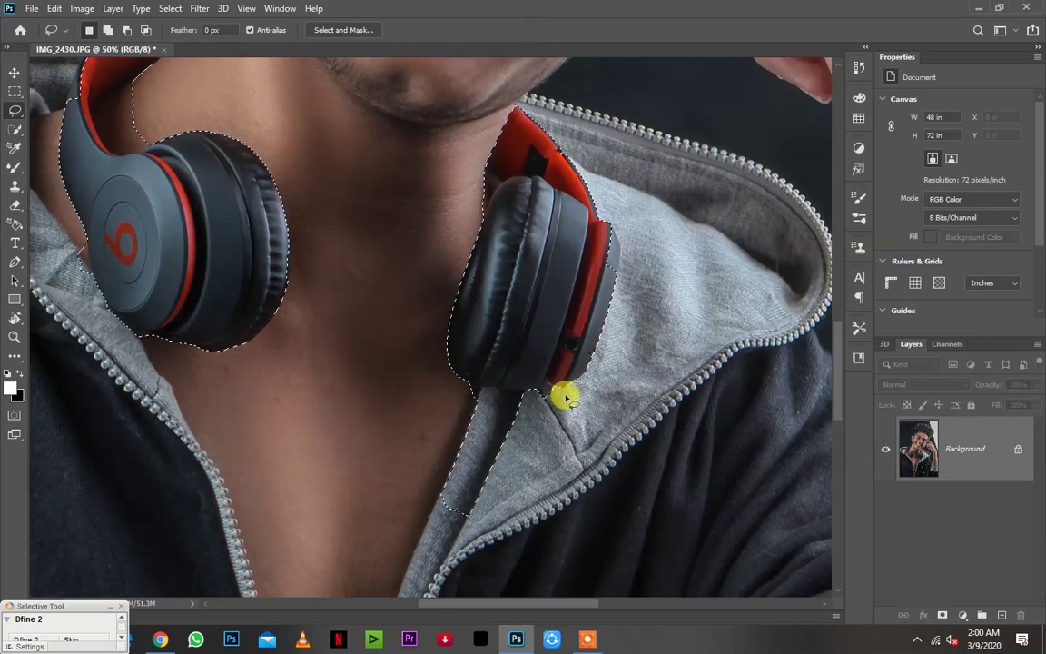
{"action": "mouse_move", "coordinate": [562, 391]}
{"action": "left_mouse_down"}
{"action": "mouse_move", "coordinate": [511, 393]}
{"action": "mouse_move", "coordinate": [502, 426]}
{"action": "left_mouse_up"}
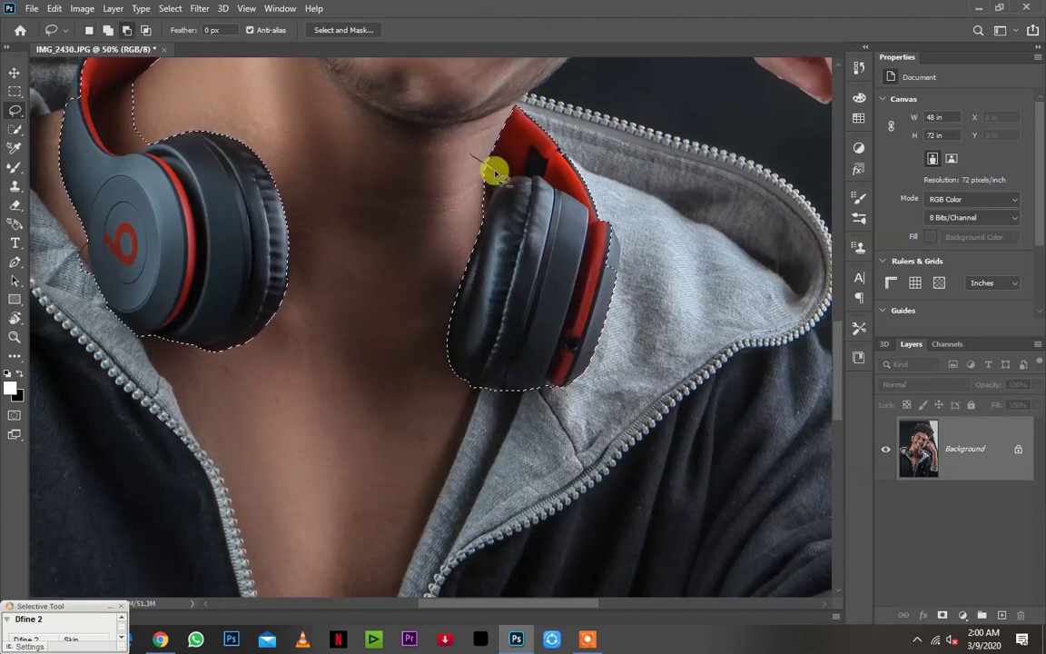
{"action": "left_click_drag", "start_coordinate": [339, 221], "coordinate": [398, 313]}
{"action": "mouse_move", "coordinate": [290, 210]}
{"action": "left_mouse_down"}
{"action": "mouse_move", "coordinate": [222, 240]}
{"action": "mouse_move", "coordinate": [182, 175]}
{"action": "mouse_move", "coordinate": [133, 199]}
{"action": "mouse_move", "coordinate": [193, 141]}
{"action": "mouse_move", "coordinate": [182, 133]}
{"action": "mouse_move", "coordinate": [134, 193]}
{"action": "mouse_move", "coordinate": [167, 298]}
{"action": "mouse_move", "coordinate": [138, 327]}
{"action": "mouse_move", "coordinate": [106, 320]}
{"action": "left_mouse_up"}
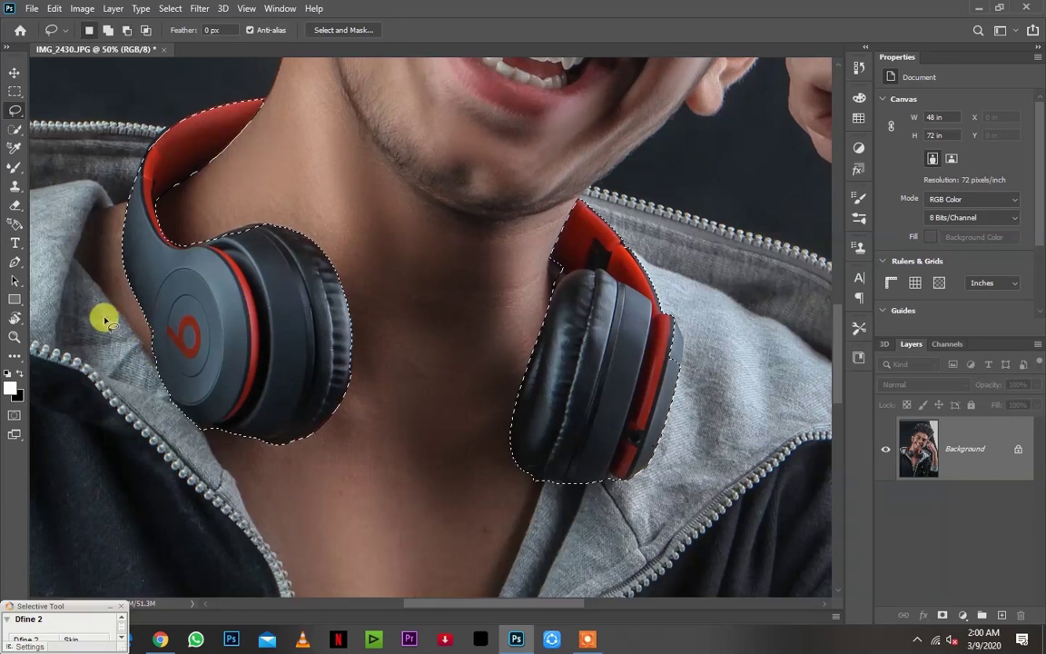
Feather the headphone selection 5 px and raise its saturation to +49
{"action": "key", "text": "shift+F6"}
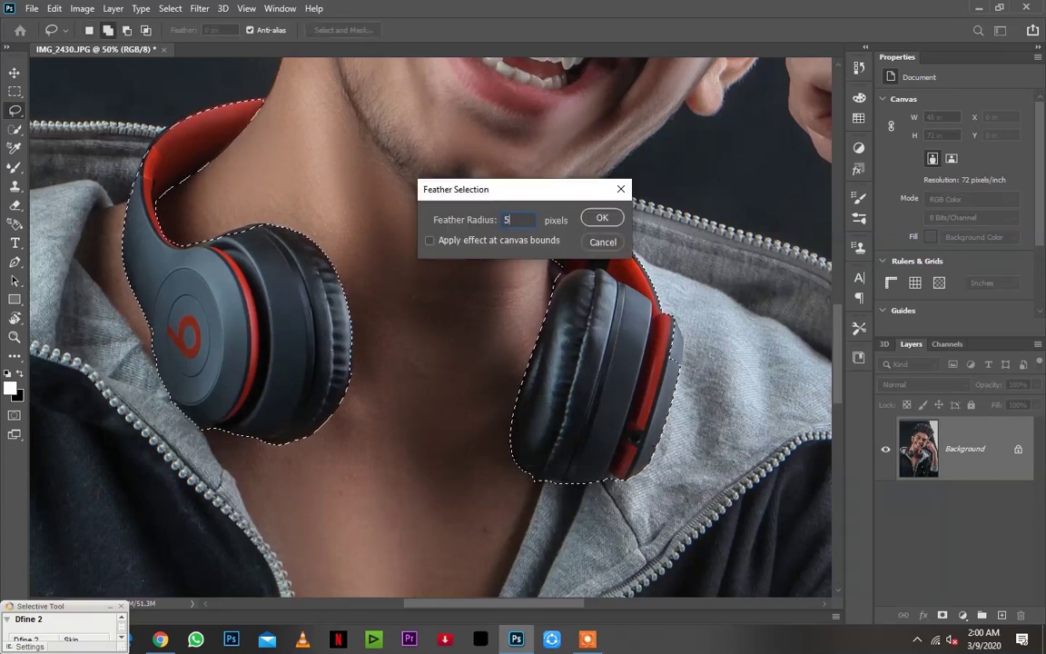
{"action": "key", "text": "Return"}
{"action": "key", "text": "ctrl+u"}
{"action": "left_click_drag", "start_coordinate": [725, 254], "coordinate": [756, 261]}
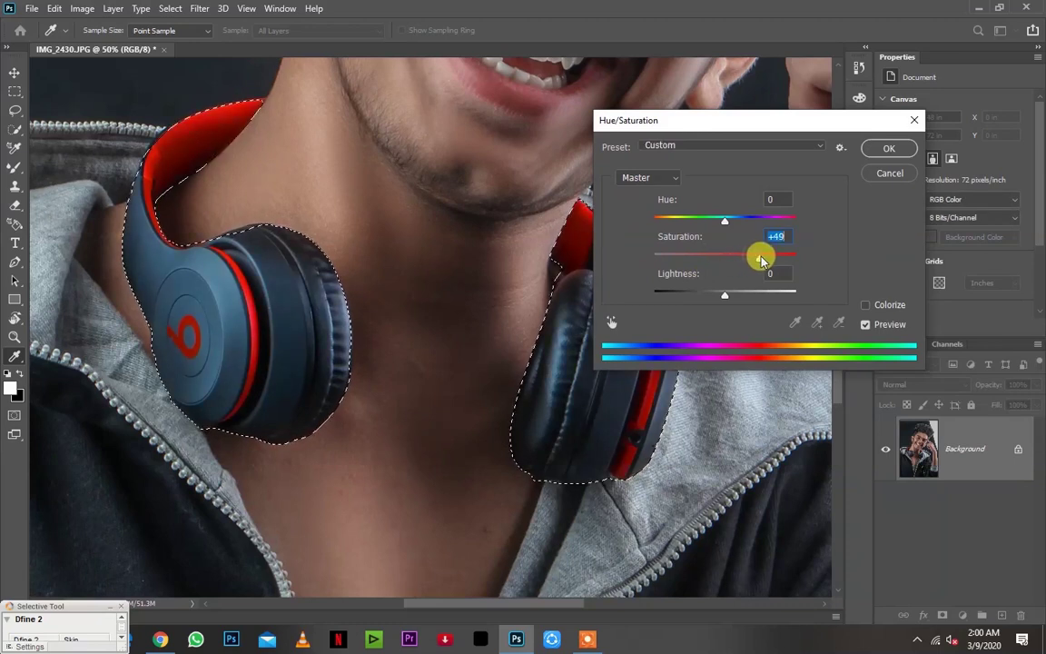
{"action": "key", "text": "Return"}
{"action": "scroll", "coordinate": [368, 305], "scroll_direction": "down", "scroll_amount": 2}
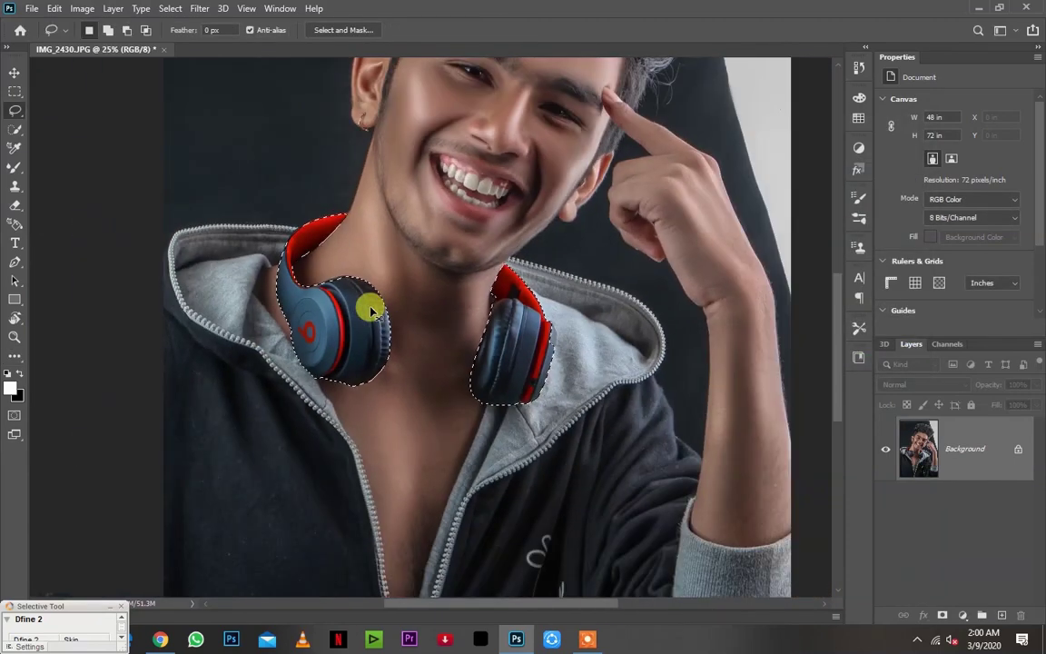
{"action": "scroll", "coordinate": [372, 311], "scroll_direction": "down", "scroll_amount": 1}
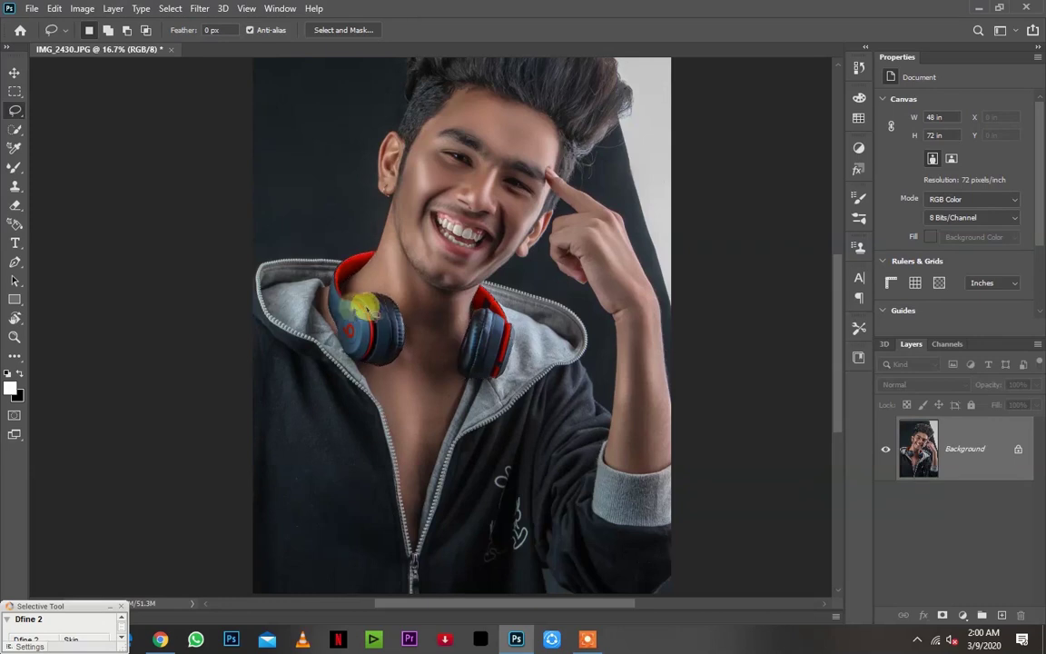
{"action": "scroll", "coordinate": [292, 279], "scroll_direction": "up", "scroll_amount": 2}
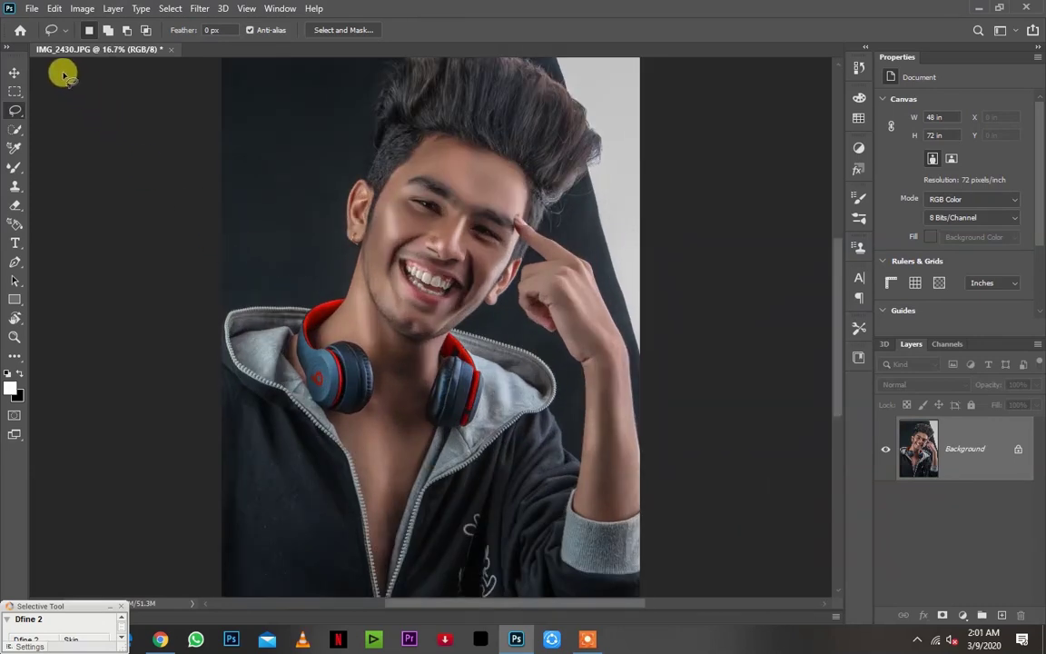
{"action": "left_click", "coordinate": [15, 73]}
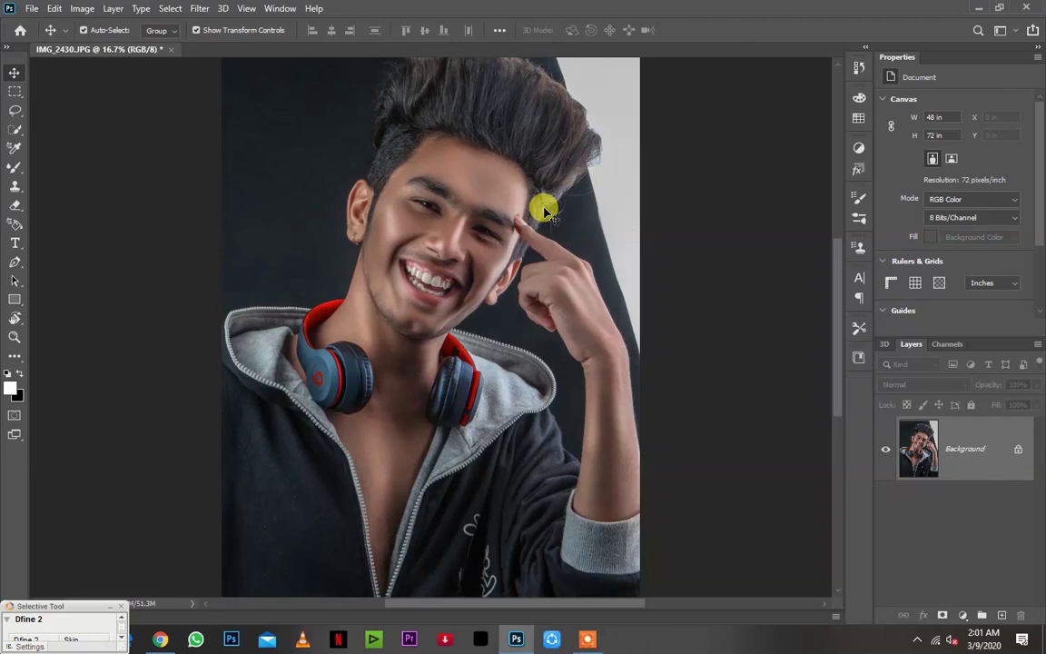
{"action": "key", "text": "ctrl+shift+a"}
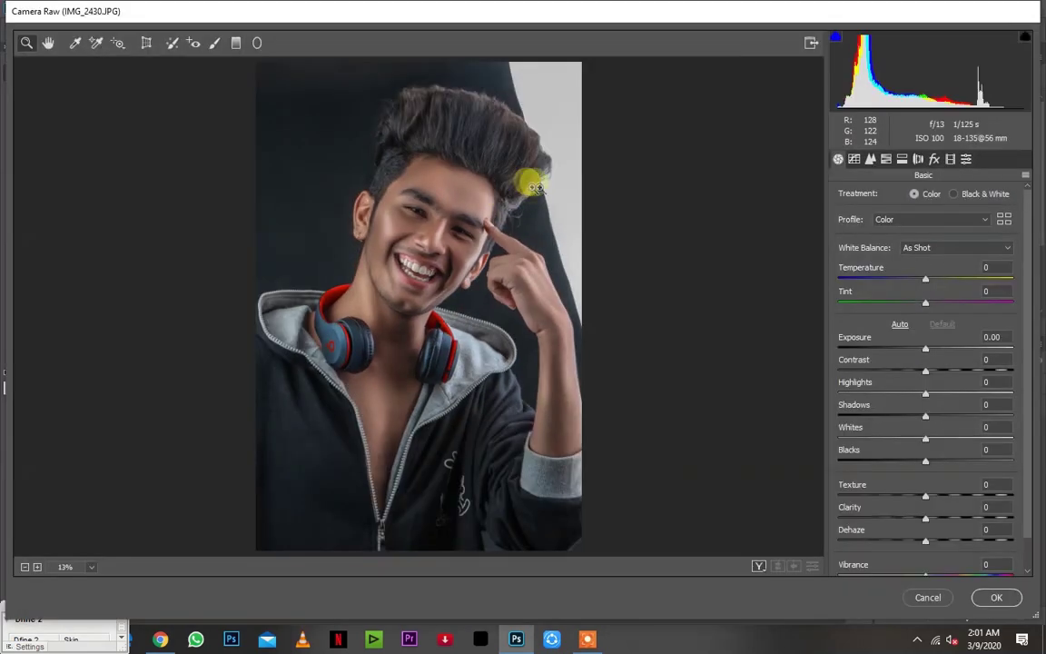
{"action": "left_click", "coordinate": [932, 159]}
{"action": "mouse_move", "coordinate": [926, 345]}
{"action": "left_mouse_down"}
{"action": "mouse_move", "coordinate": [878, 346]}
{"action": "mouse_move", "coordinate": [889, 345]}
{"action": "left_mouse_up"}
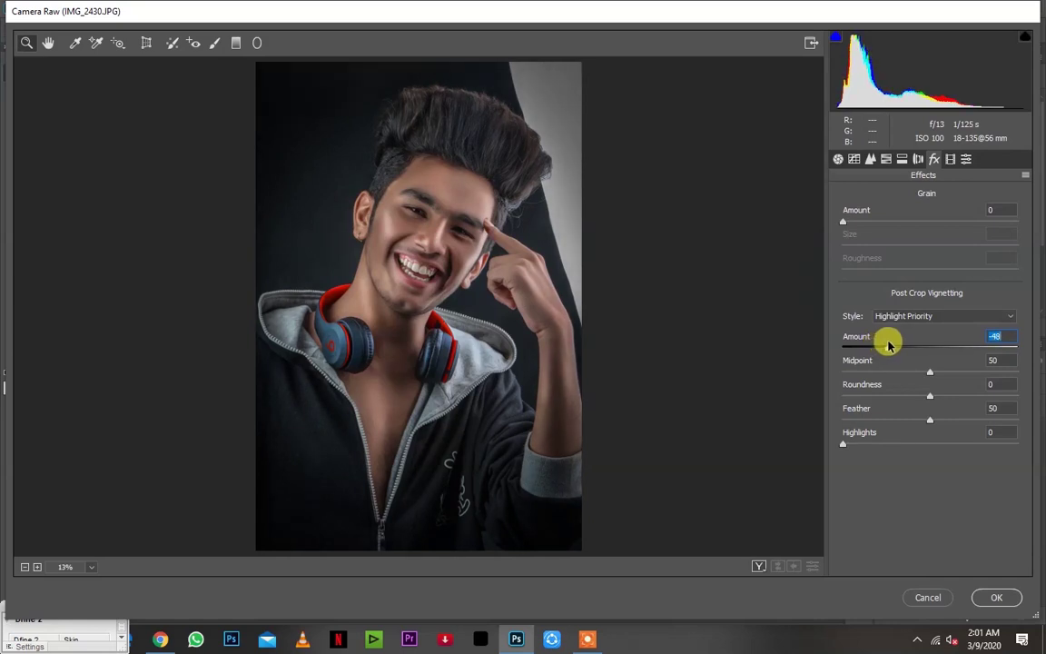
{"action": "mouse_move", "coordinate": [929, 419]}
{"action": "left_mouse_down"}
{"action": "mouse_move", "coordinate": [965, 420]}
{"action": "mouse_move", "coordinate": [956, 420]}
{"action": "left_mouse_up"}
{"action": "left_click_drag", "start_coordinate": [908, 376], "coordinate": [905, 397]}
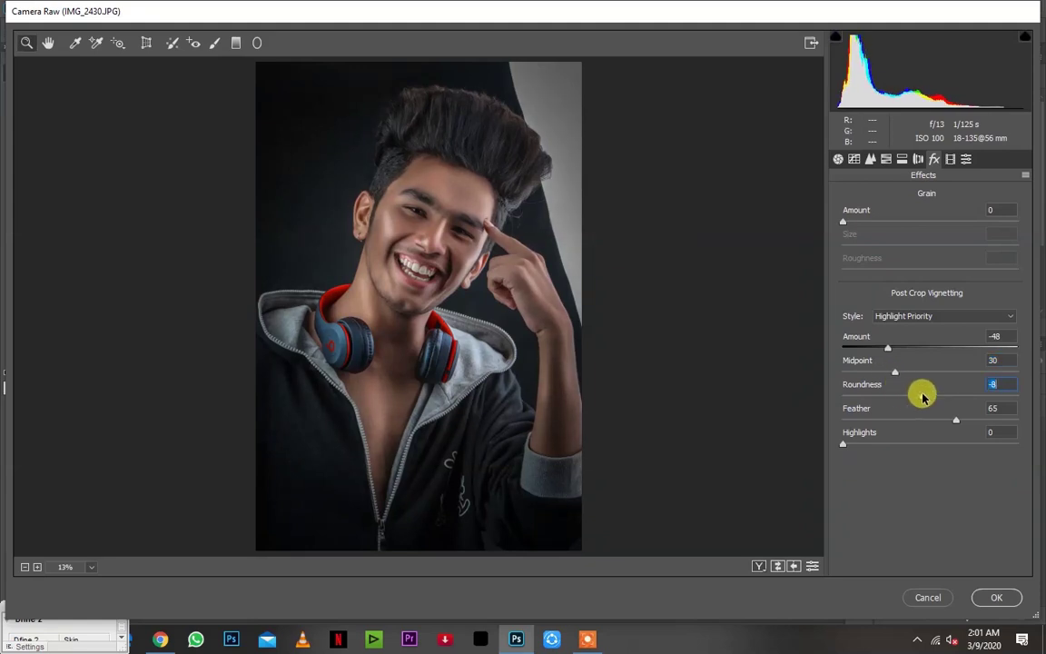
{"action": "left_click", "coordinate": [994, 597]}
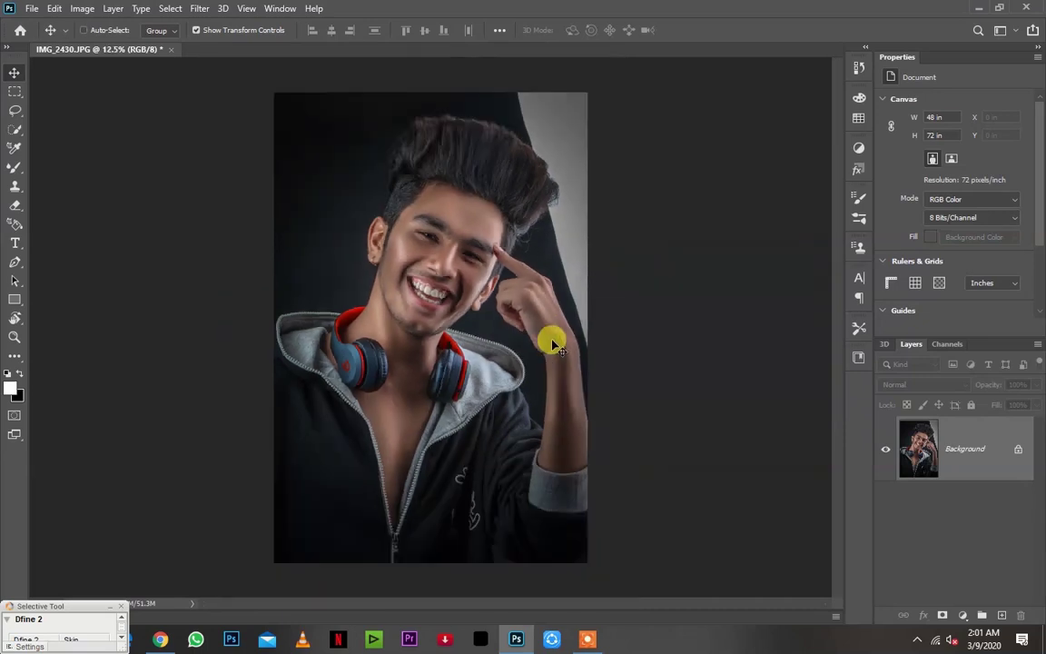
Apply the Faded user preset in the Camera Raw Filter
{"action": "key", "text": "ctrl+minus"}
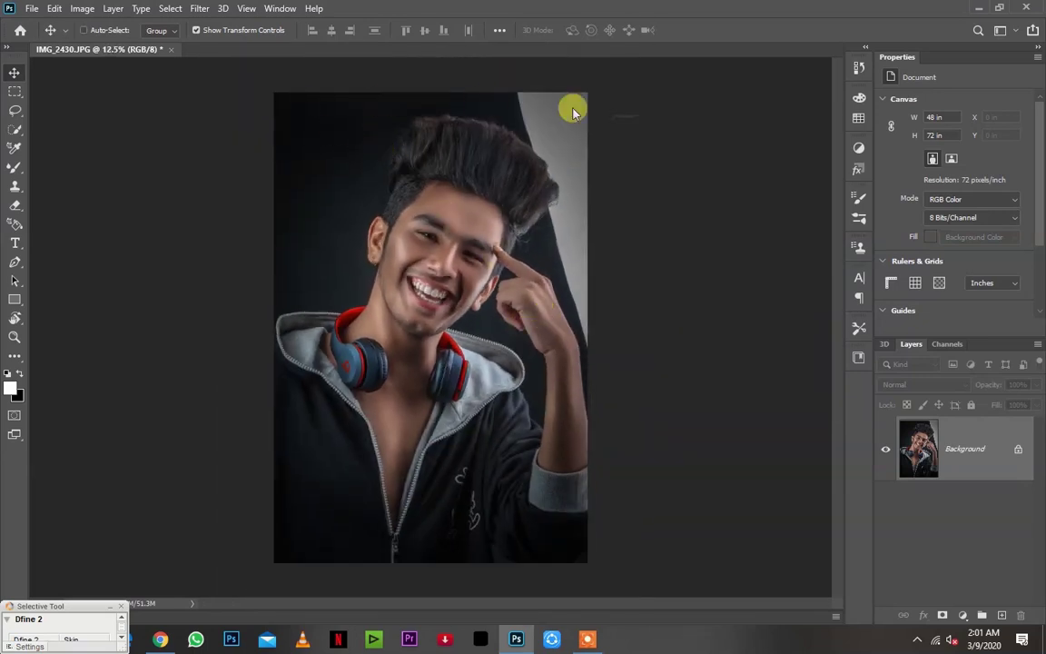
{"action": "key", "text": "ctrl+shift+a"}
{"action": "left_click", "coordinate": [966, 159]}
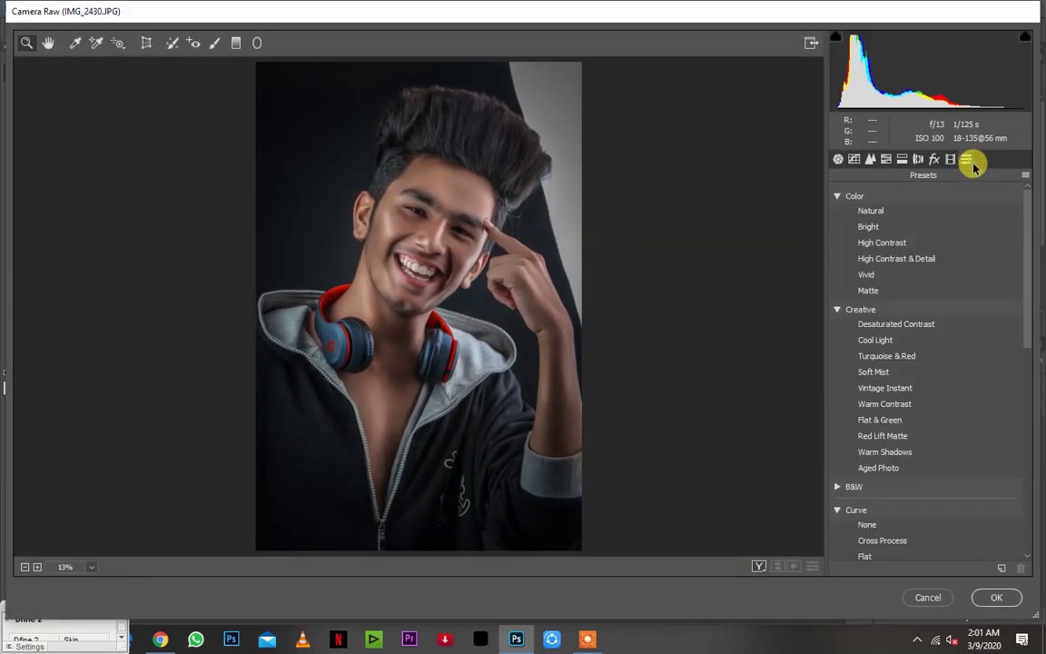
{"action": "left_click_drag", "start_coordinate": [1026, 287], "coordinate": [1028, 488]}
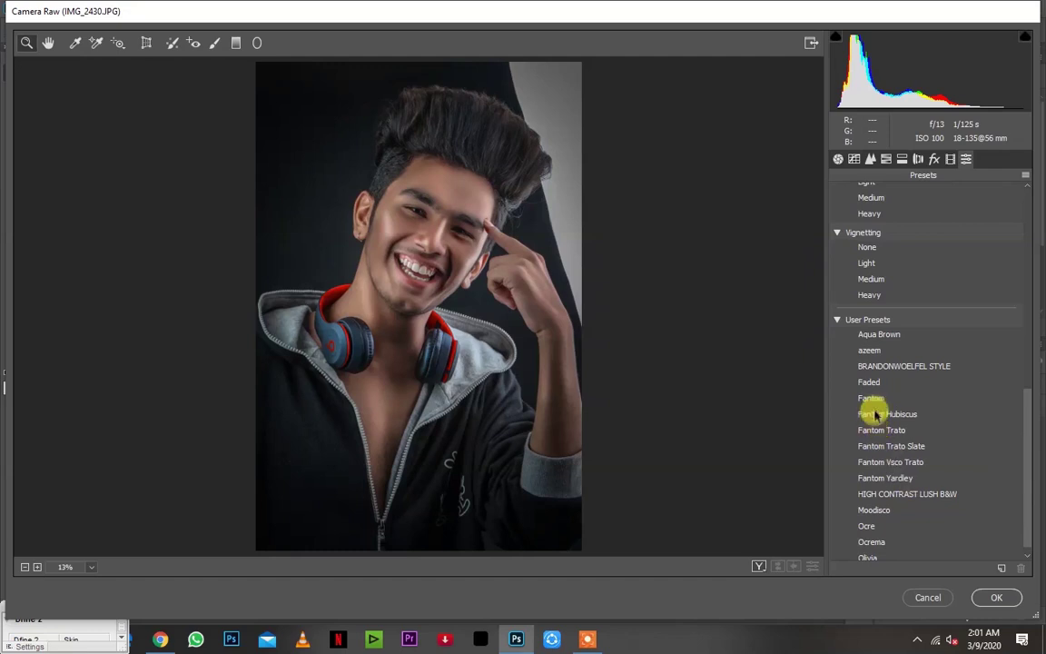
{"action": "left_click", "coordinate": [875, 399]}
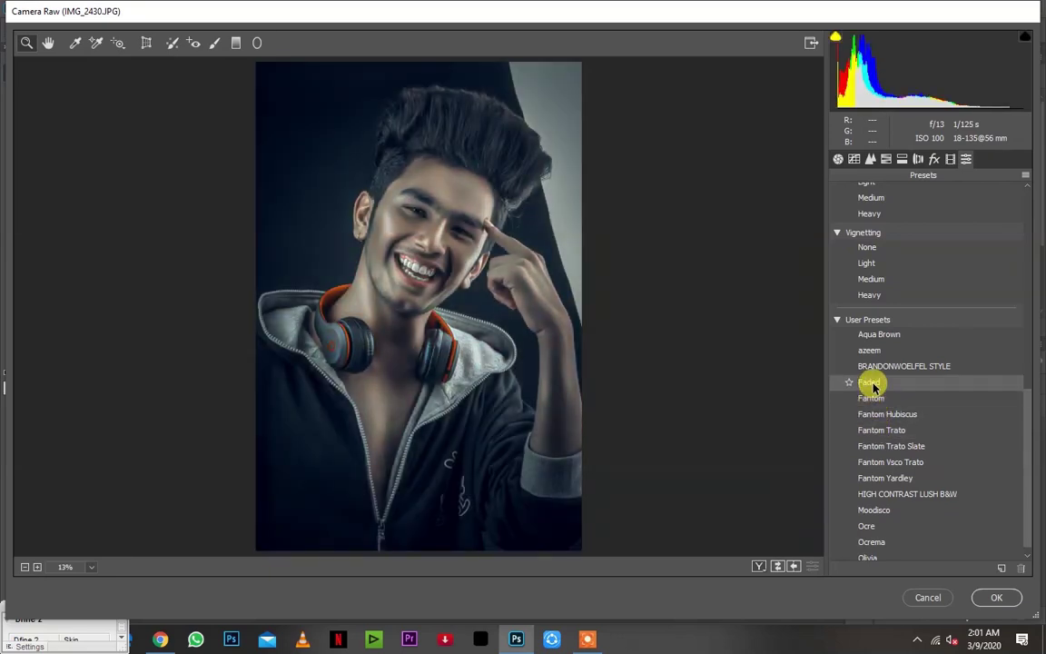
{"action": "left_click", "coordinate": [872, 398]}
{"action": "left_click", "coordinate": [996, 598]}
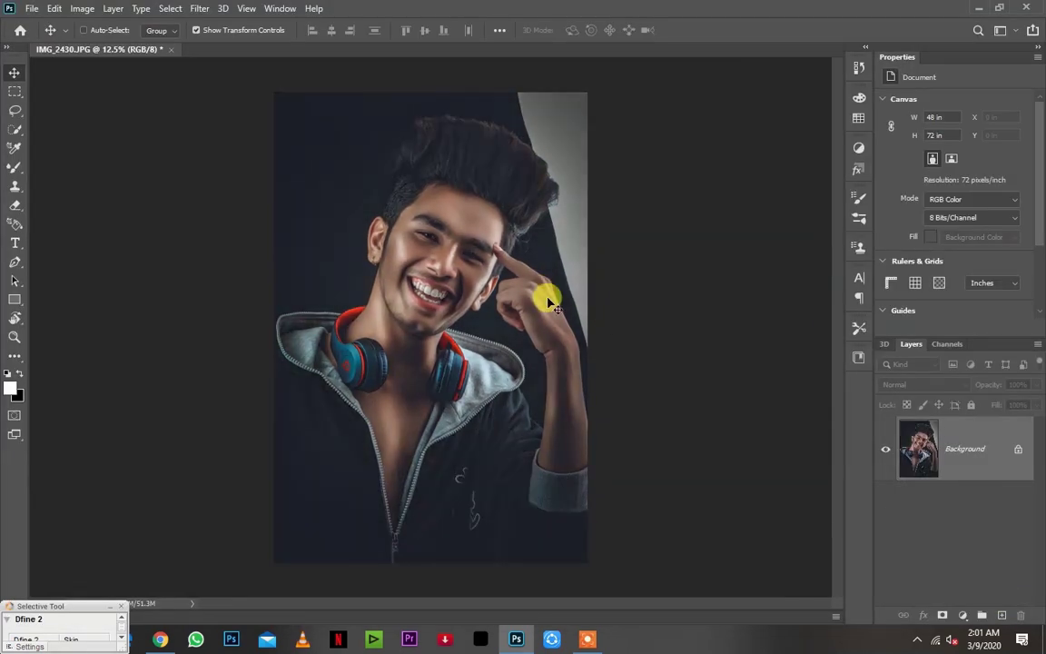
Fade the Camera Raw grade to 60% opacity
{"action": "key", "text": "ctrl+shift+f"}
{"action": "left_click_drag", "start_coordinate": [785, 251], "coordinate": [778, 255]}
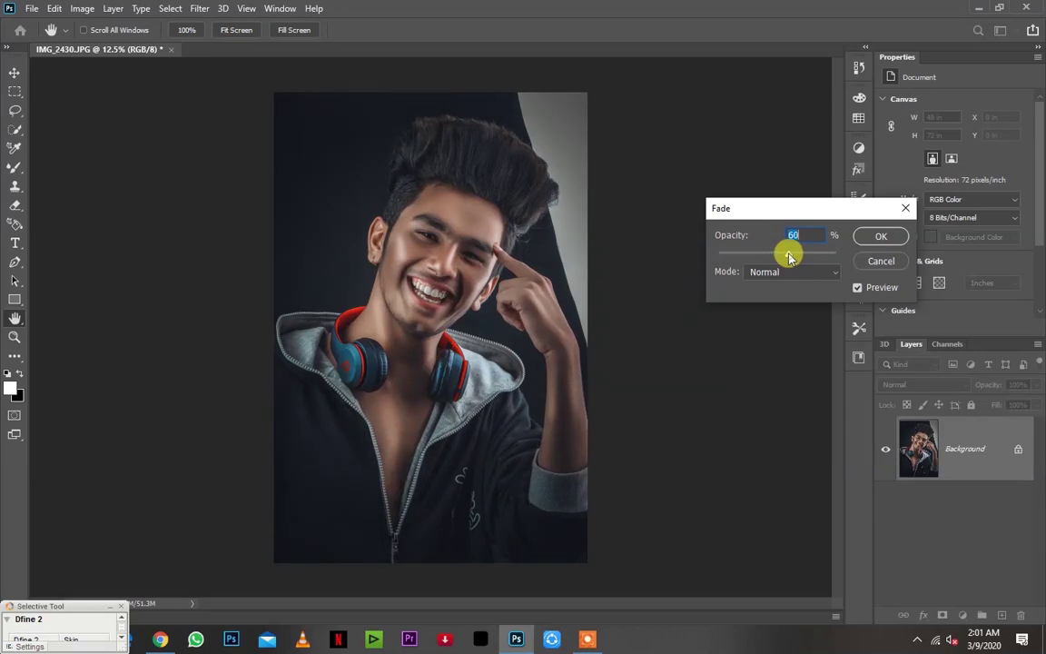
{"action": "key", "text": "Return"}
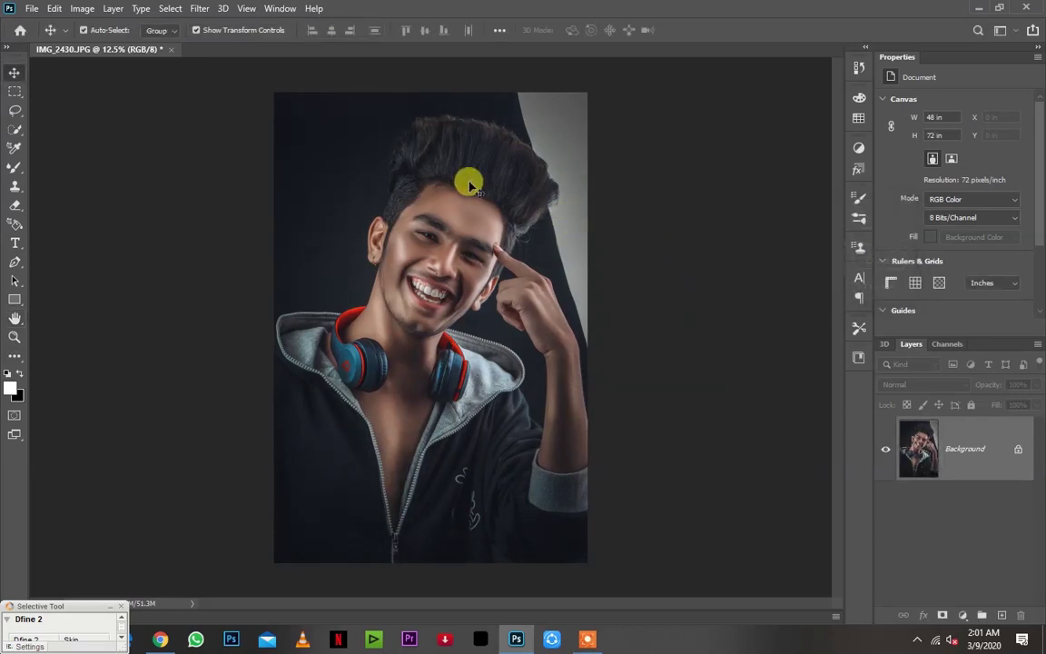
{"action": "left_click", "coordinate": [200, 9]}
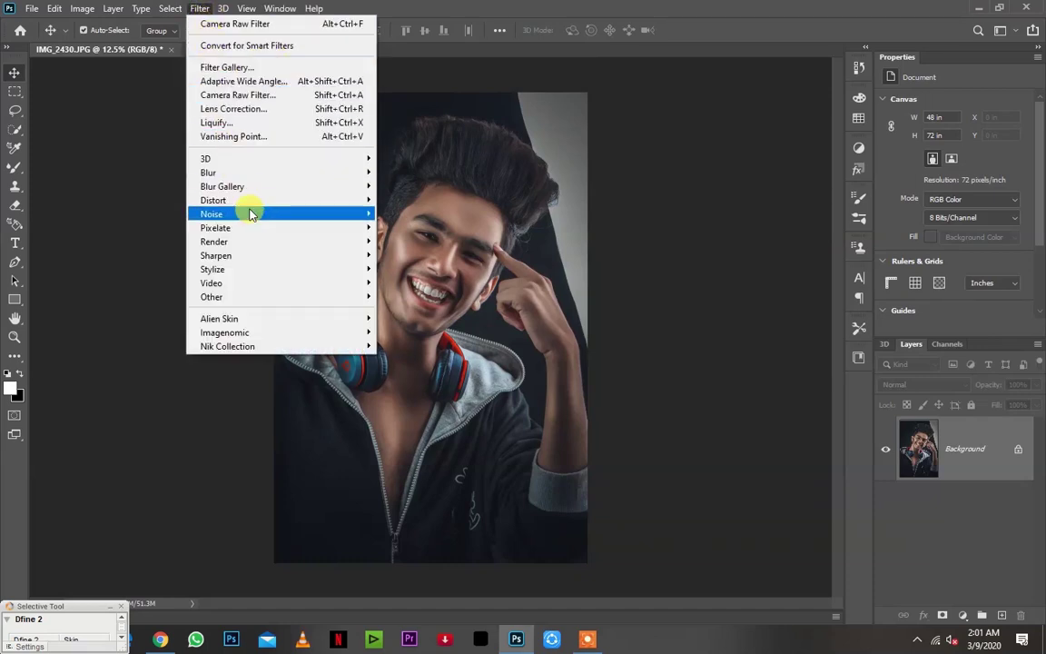
Launch Exposure X4 and preview Technicolor presets against 600 - Faded (modified)
{"action": "mouse_move", "coordinate": [220, 318]}
{"action": "left_click", "coordinate": [400, 318]}
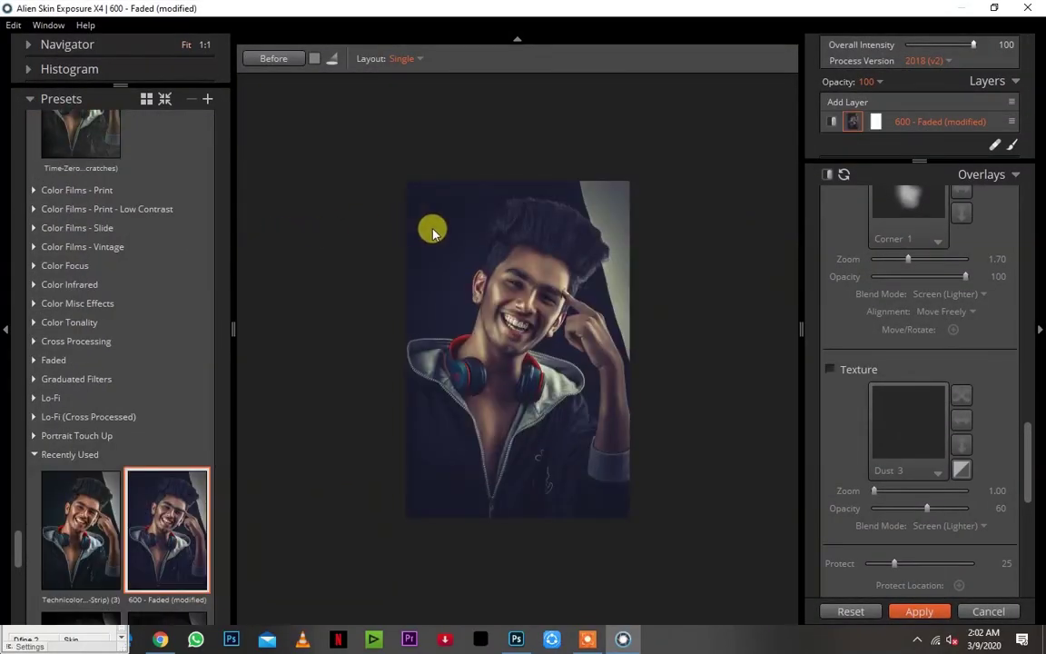
{"action": "scroll", "coordinate": [391, 207], "scroll_direction": "up", "scroll_amount": 3}
{"action": "scroll", "coordinate": [401, 221], "scroll_direction": "down", "scroll_amount": 1}
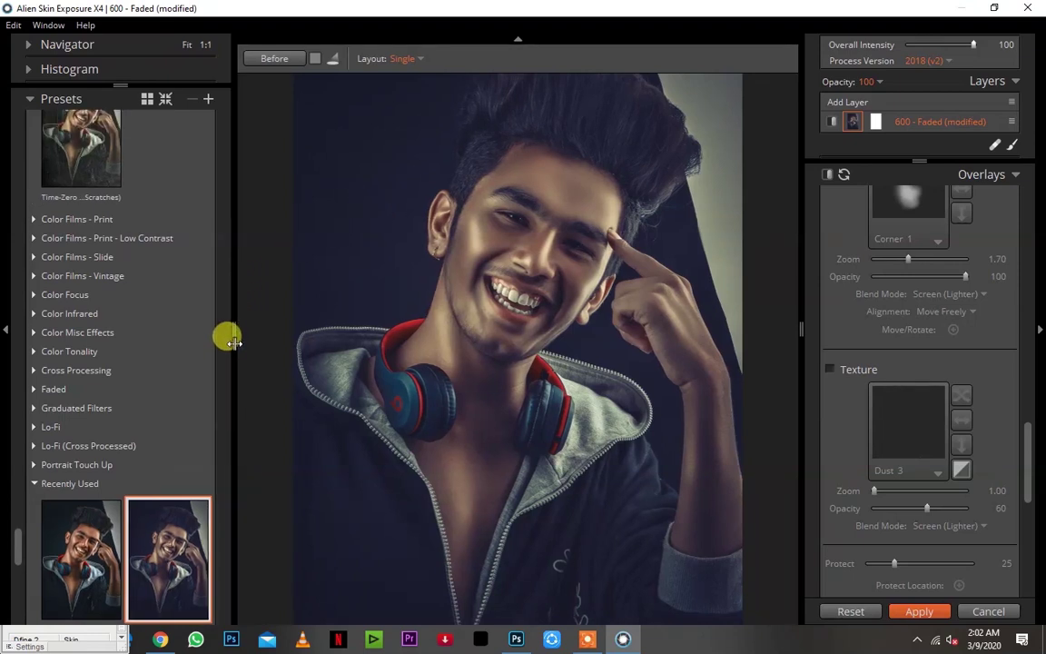
{"action": "scroll", "coordinate": [218, 326], "scroll_direction": "down", "scroll_amount": 2}
{"action": "scroll", "coordinate": [222, 325], "scroll_direction": "down", "scroll_amount": 1}
{"action": "scroll", "coordinate": [221, 326], "scroll_direction": "down", "scroll_amount": 1}
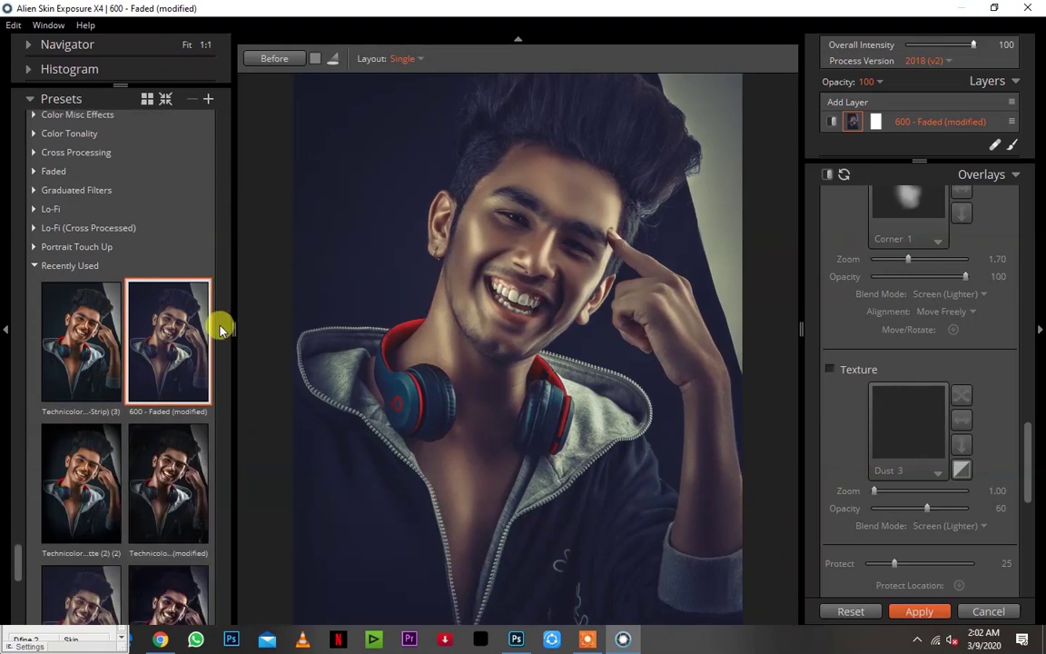
{"action": "left_click", "coordinate": [88, 468]}
{"action": "left_click", "coordinate": [71, 383]}
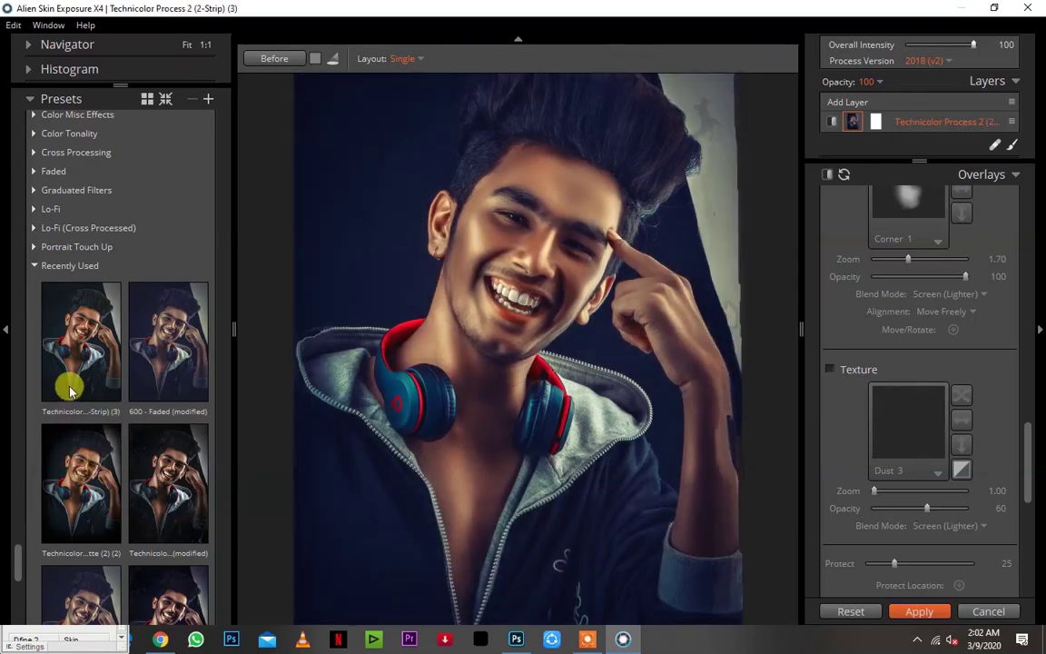
{"action": "left_click", "coordinate": [141, 376]}
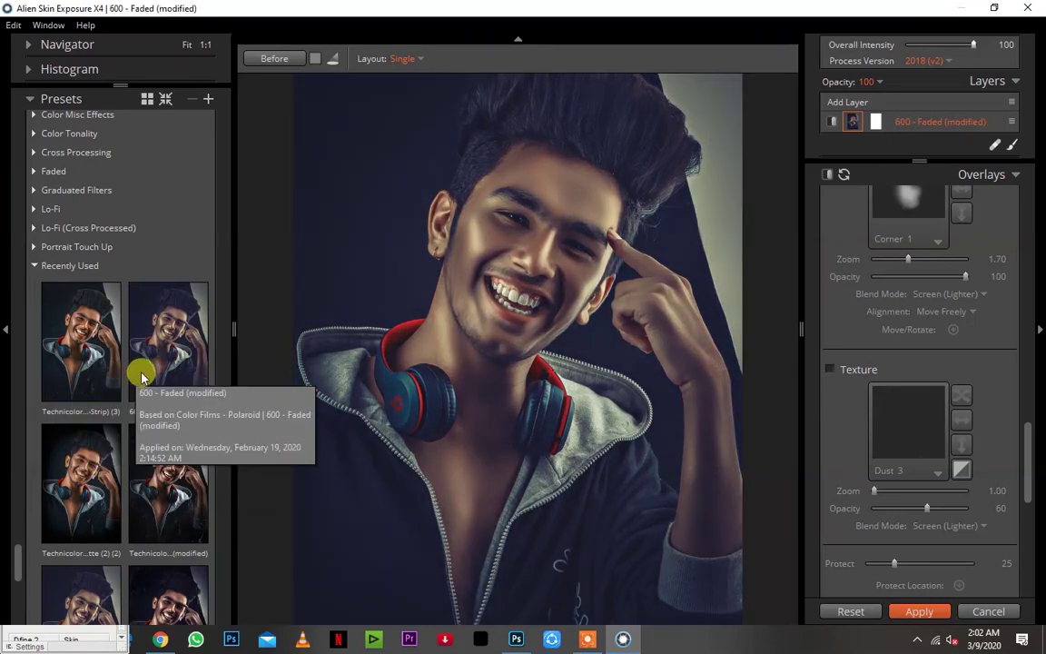
Compare Technicolor Faded & Scratched, Soft Vignette and other Faded (modified) variants
{"action": "scroll", "coordinate": [142, 376], "scroll_direction": "down", "scroll_amount": 1}
{"action": "scroll", "coordinate": [141, 376], "scroll_direction": "down", "scroll_amount": 1}
{"action": "left_click", "coordinate": [140, 479]}
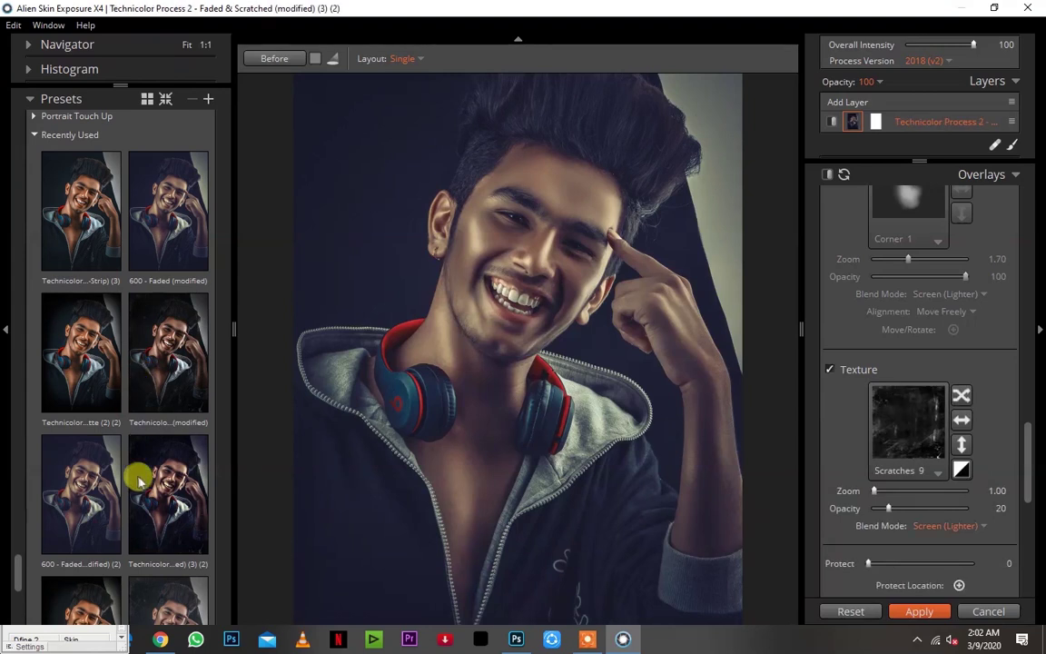
{"action": "left_click", "coordinate": [76, 507]}
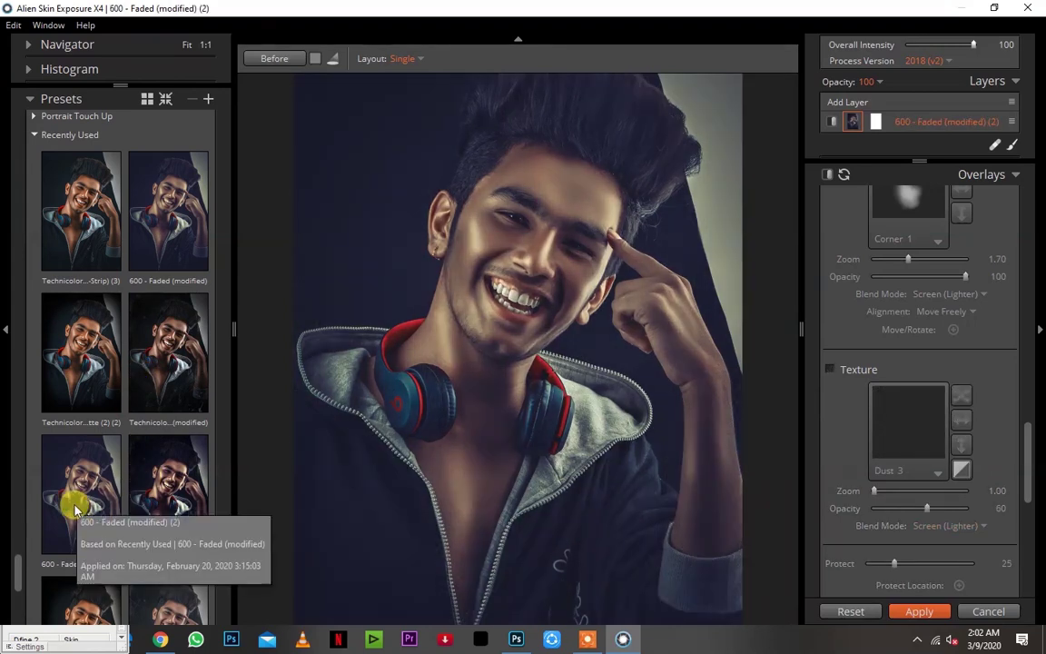
{"action": "scroll", "coordinate": [75, 508], "scroll_direction": "down", "scroll_amount": 1}
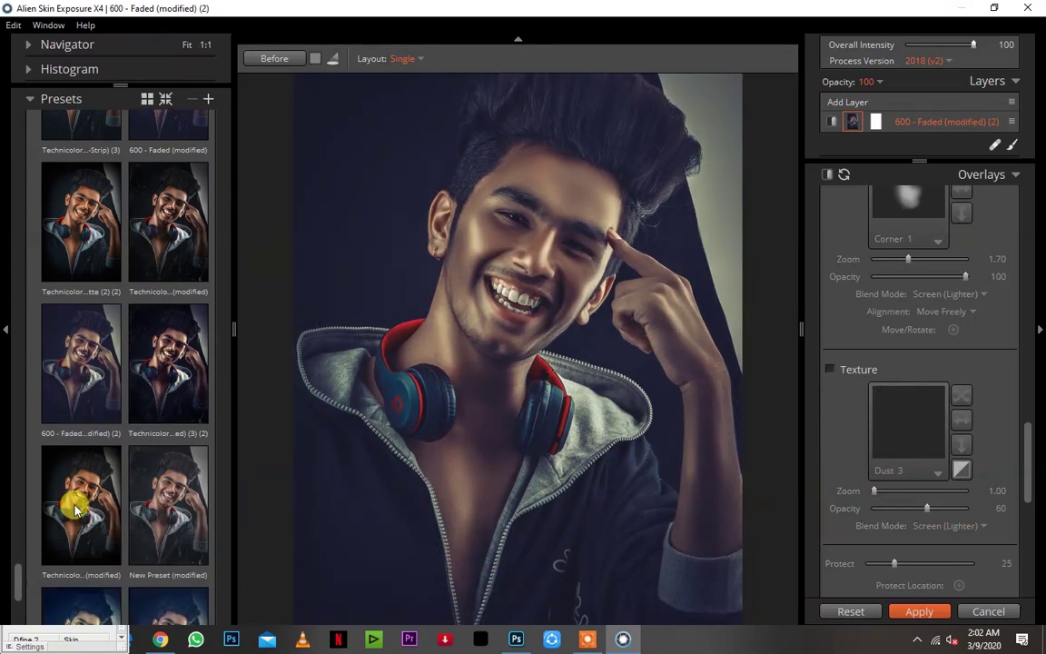
{"action": "left_click", "coordinate": [68, 510]}
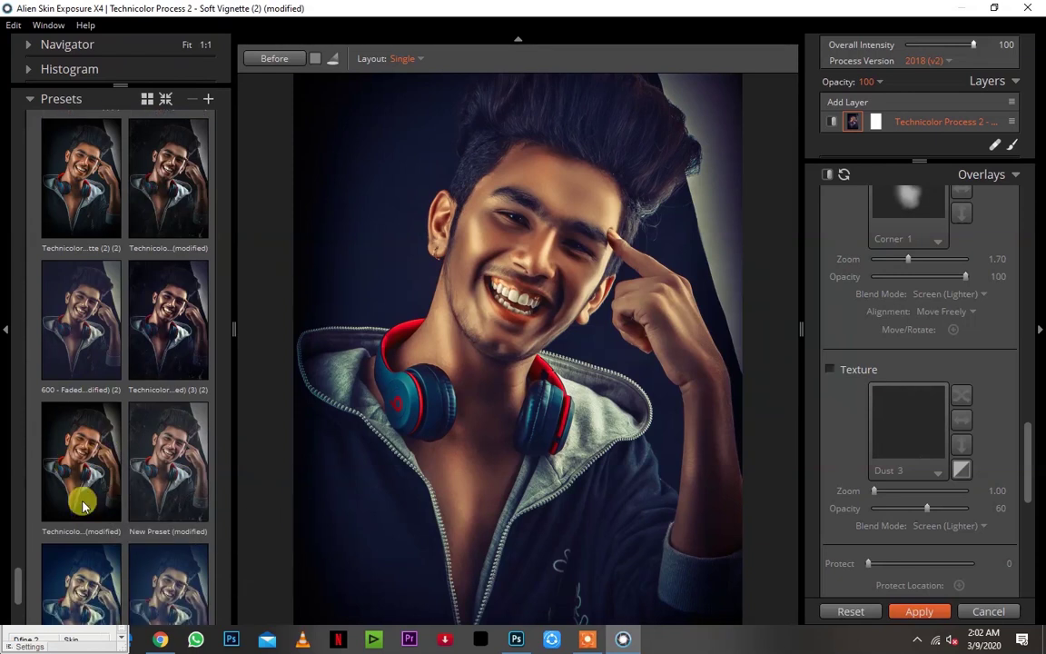
{"action": "scroll", "coordinate": [82, 499], "scroll_direction": "down", "scroll_amount": 1}
{"action": "left_click", "coordinate": [77, 525]}
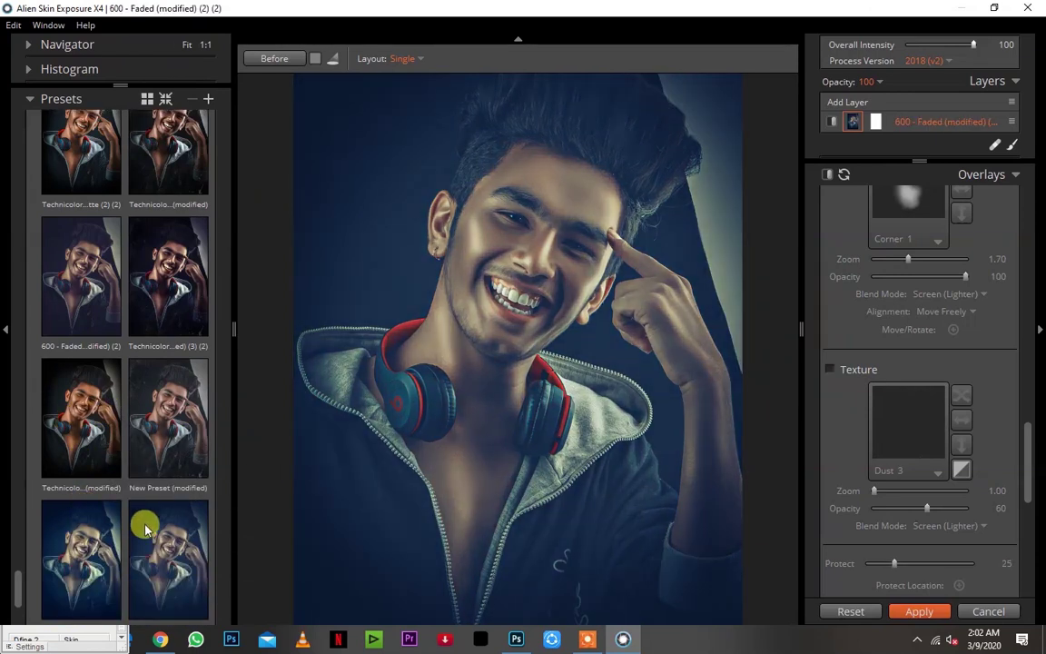
Settle on 600 - Faded (modified) and apply it back to Photoshop
{"action": "left_click", "coordinate": [152, 443]}
{"action": "scroll", "coordinate": [156, 437], "scroll_direction": "up", "scroll_amount": 1}
{"action": "left_click", "coordinate": [155, 438]}
{"action": "scroll", "coordinate": [155, 427], "scroll_direction": "up", "scroll_amount": 2}
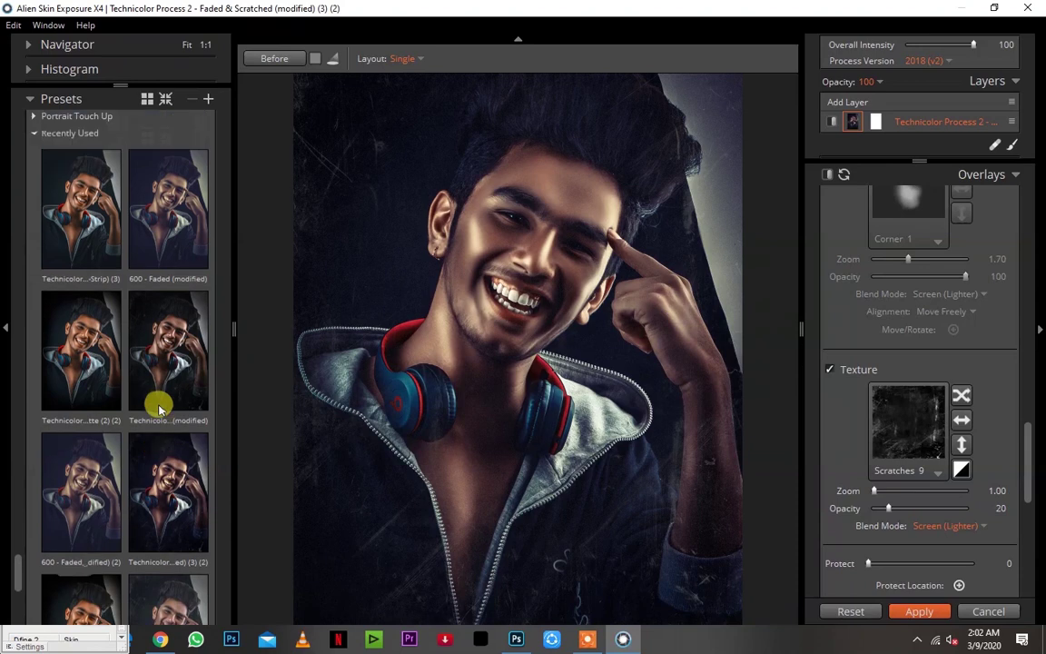
{"action": "scroll", "coordinate": [159, 409], "scroll_direction": "up", "scroll_amount": 2}
{"action": "left_click", "coordinate": [163, 263]}
{"action": "left_click", "coordinate": [167, 263]}
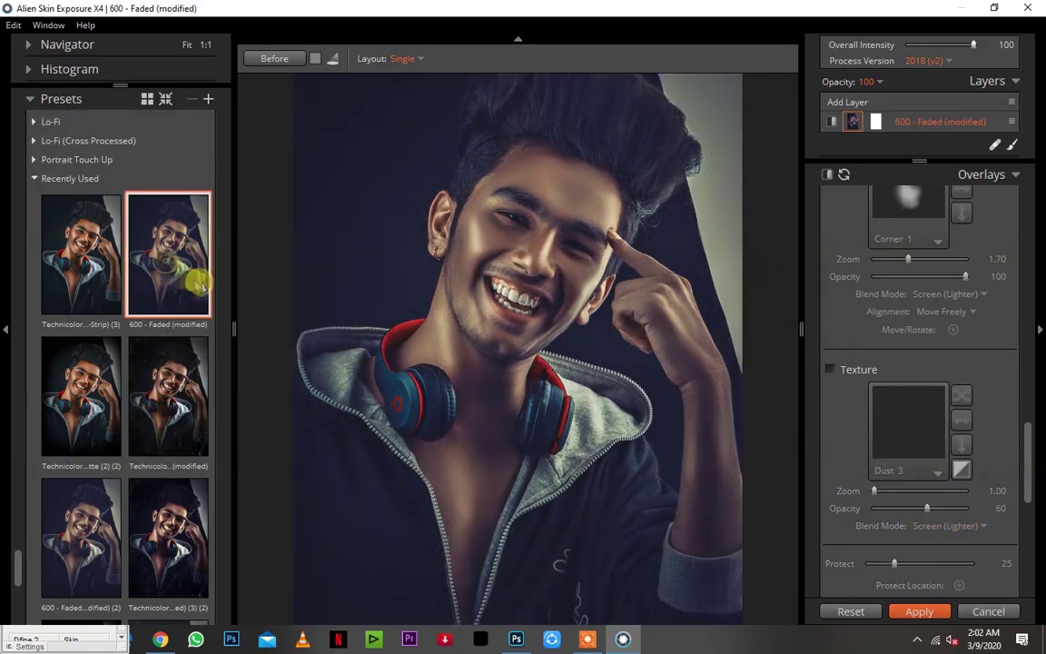
{"action": "left_click", "coordinate": [921, 612]}
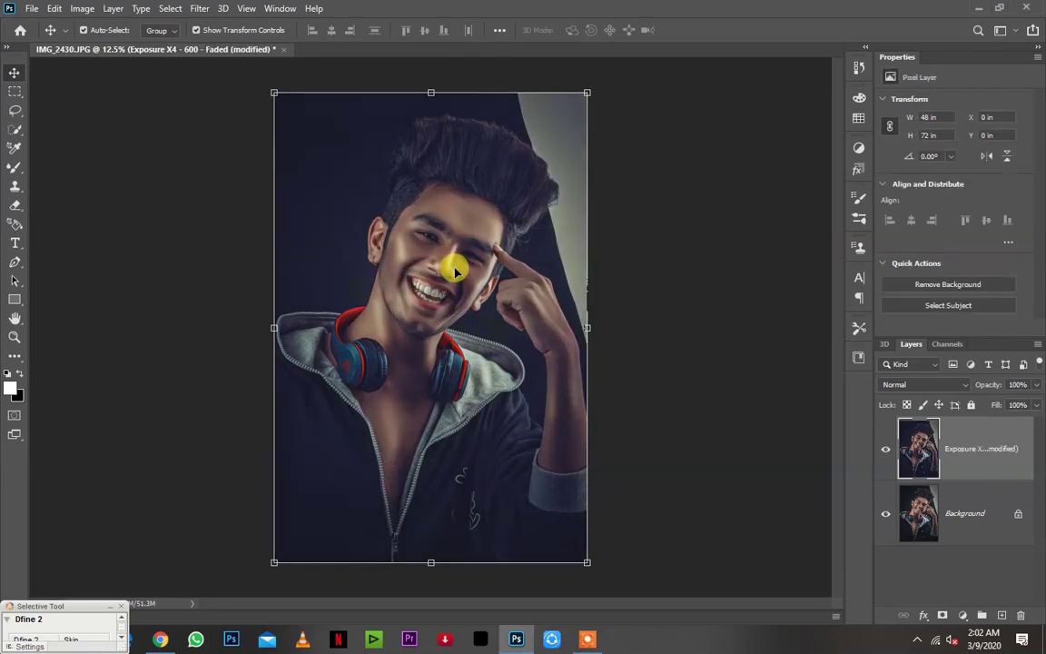
Merge the graded layer down into the Background, then open and cancel Gaussian Blur
{"action": "key", "text": "ctrl+plus"}
{"action": "left_click_drag", "start_coordinate": [484, 188], "coordinate": [478, 315]}
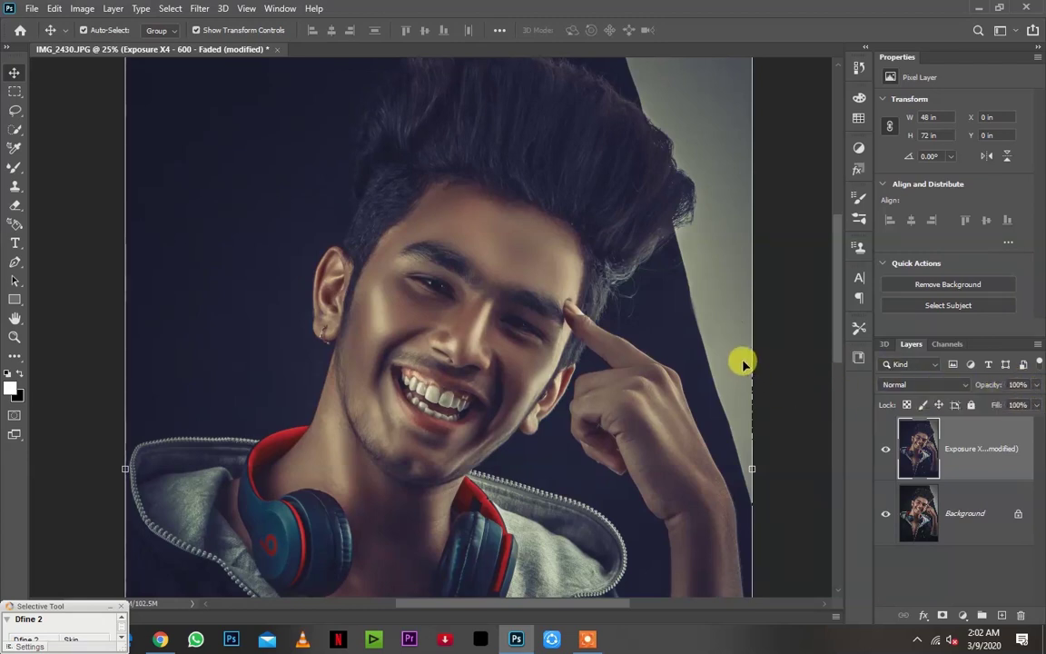
{"action": "key", "text": "ctrl+e"}
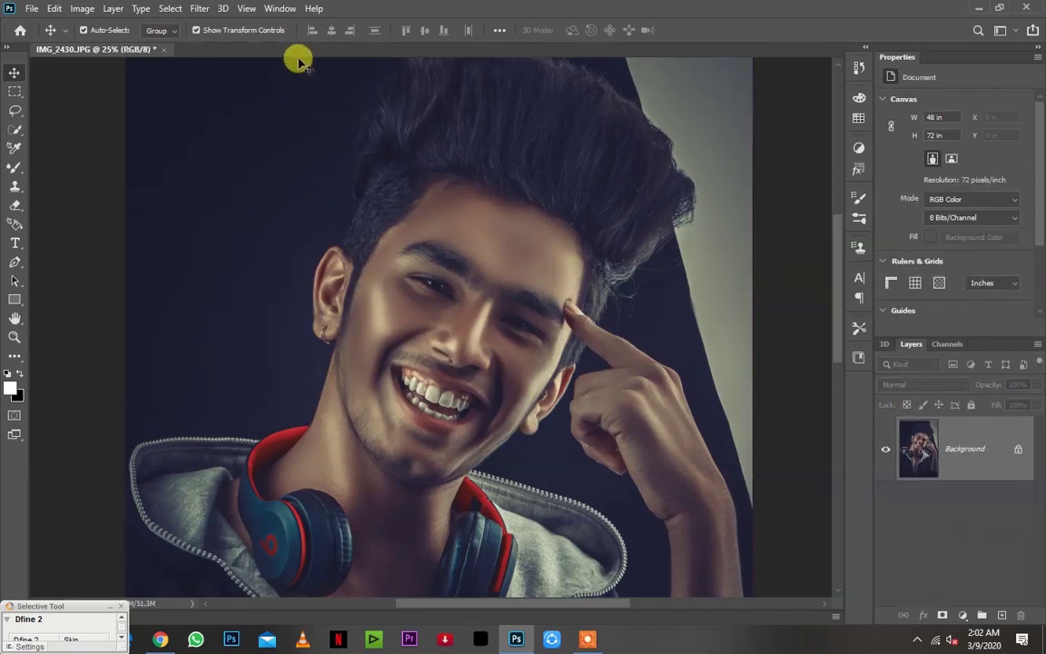
{"action": "left_click", "coordinate": [200, 9]}
{"action": "mouse_move", "coordinate": [208, 173]}
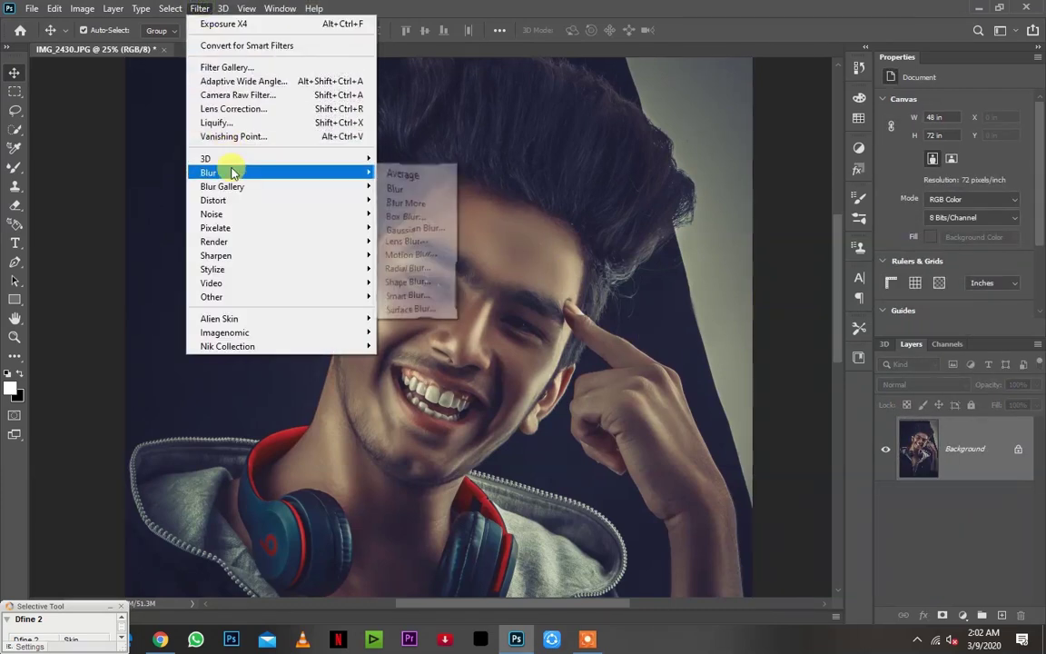
{"action": "left_click", "coordinate": [431, 227]}
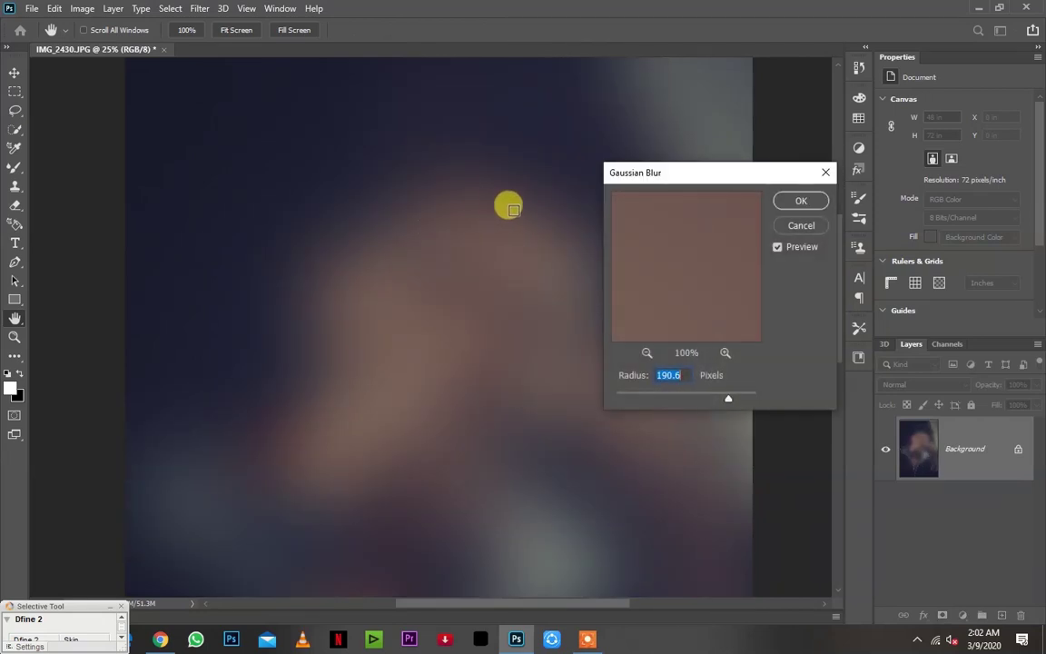
{"action": "left_click", "coordinate": [795, 227]}
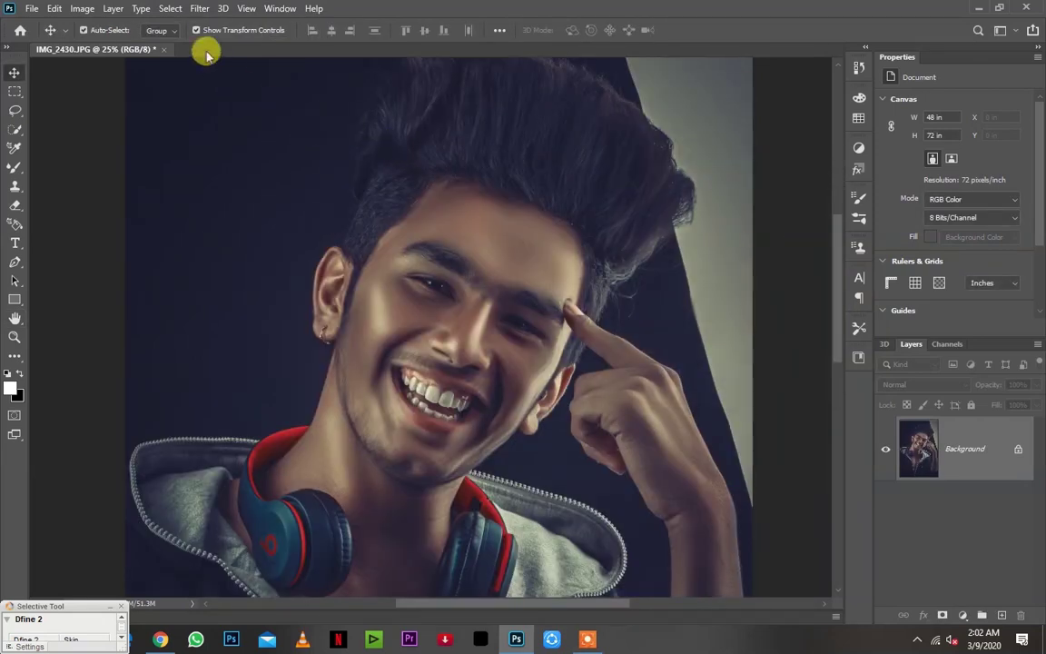
Apply Imagenomic Portraiture 3 skin smoothing (Fine +15, Medium +15, Large +11) to the portrait
{"action": "left_click", "coordinate": [200, 8]}
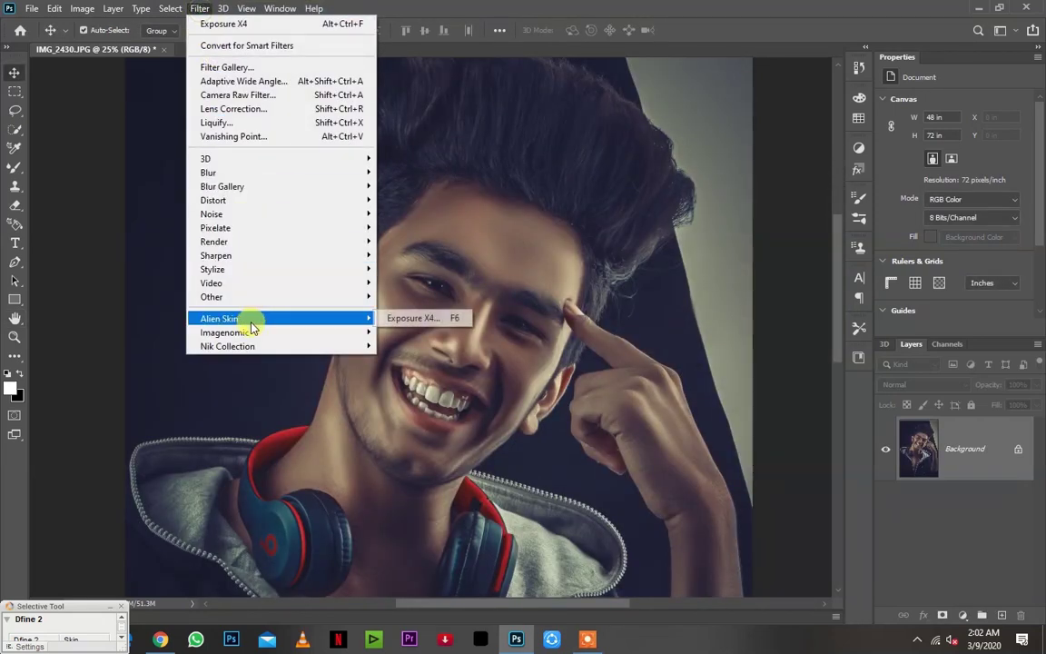
{"action": "mouse_move", "coordinate": [224, 332]}
{"action": "left_click", "coordinate": [416, 333]}
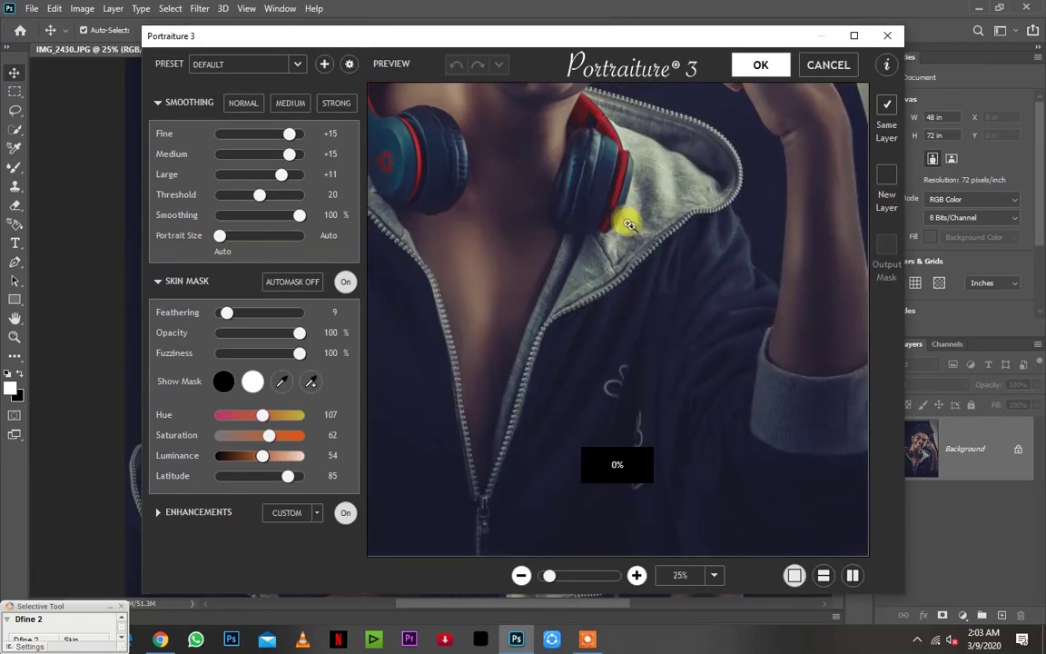
{"action": "scroll", "coordinate": [629, 224], "scroll_direction": "up", "scroll_amount": 1}
{"action": "mouse_move", "coordinate": [595, 280]}
{"action": "left_mouse_down"}
{"action": "mouse_move", "coordinate": [478, 297]}
{"action": "mouse_move", "coordinate": [448, 286]}
{"action": "mouse_move", "coordinate": [653, 281]}
{"action": "mouse_move", "coordinate": [518, 297]}
{"action": "left_mouse_up"}
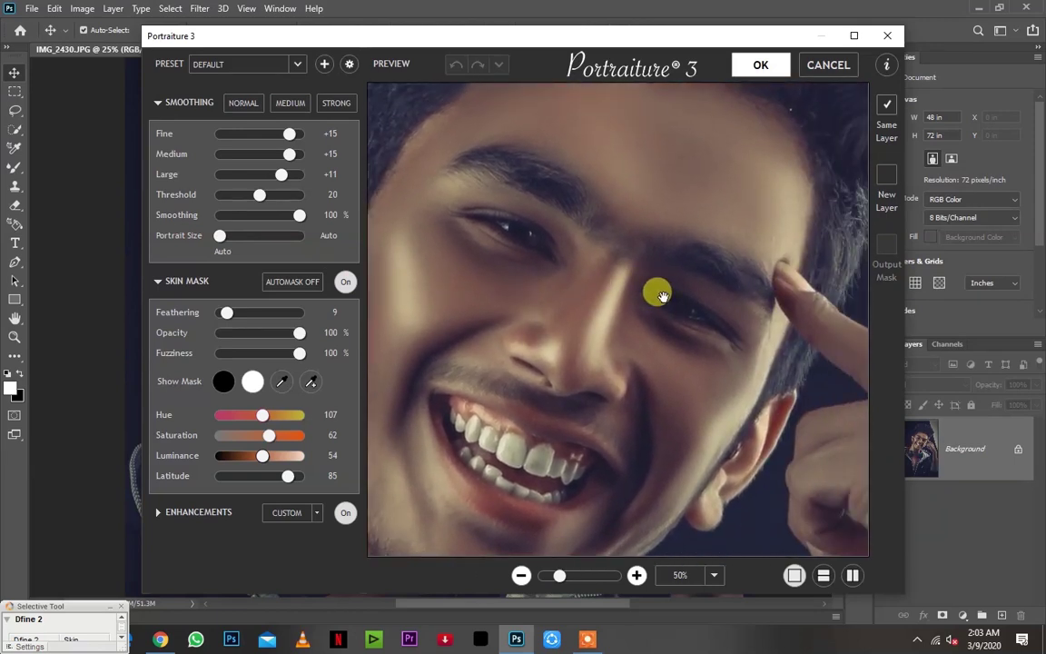
{"action": "left_click_drag", "start_coordinate": [660, 295], "coordinate": [658, 309]}
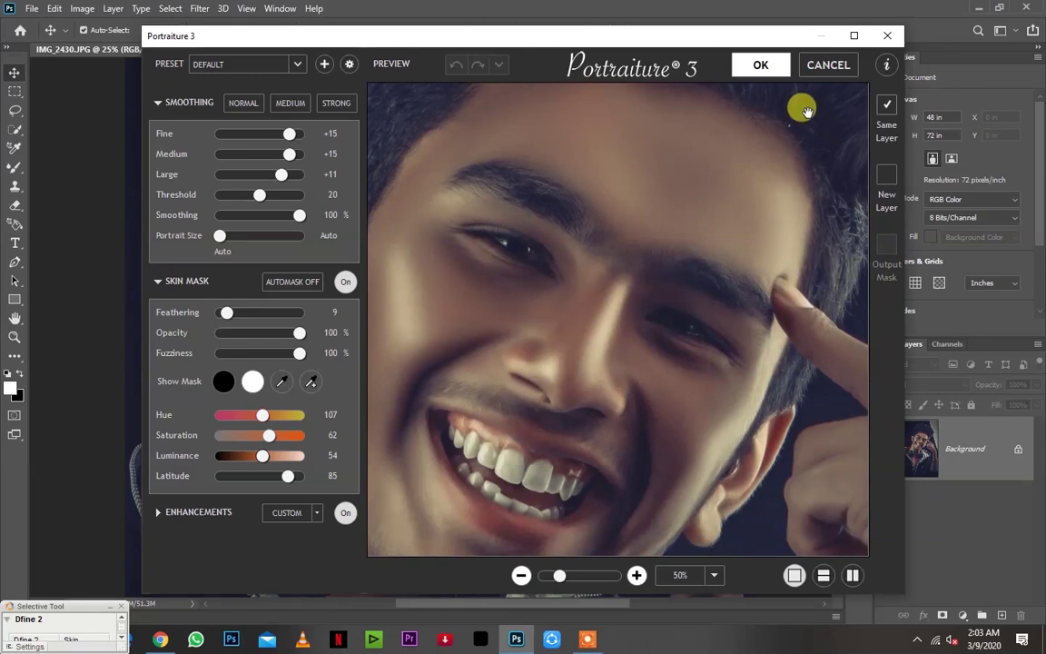
{"action": "left_click", "coordinate": [765, 65]}
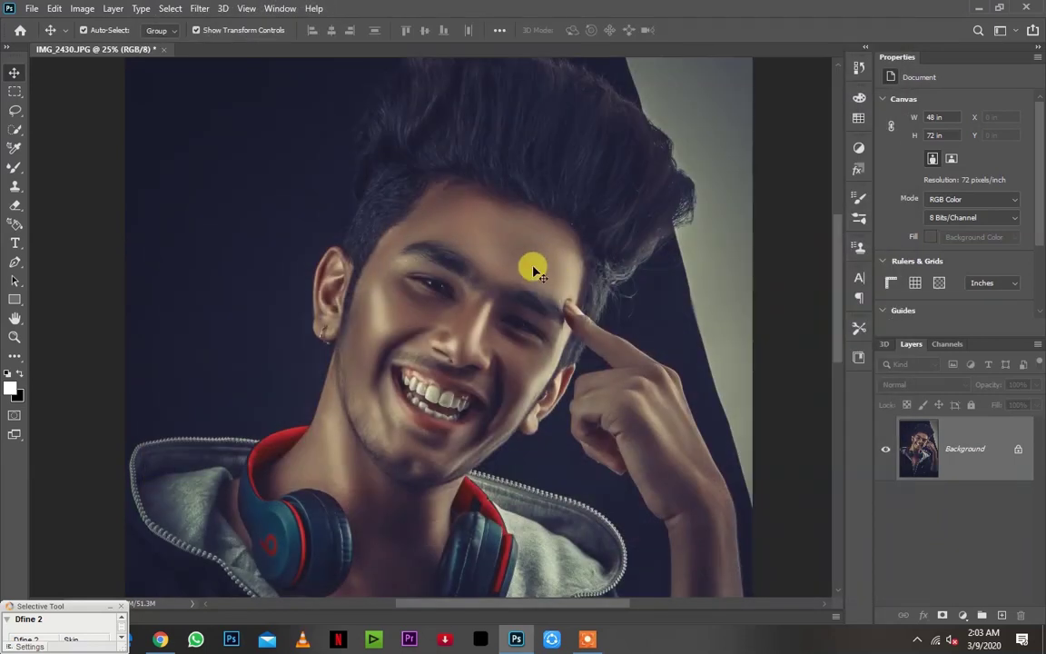
Fade the Portraiture skin smoothing to 49% opacity
{"action": "scroll", "coordinate": [533, 270], "scroll_direction": "down", "scroll_amount": 3}
{"action": "scroll", "coordinate": [527, 254], "scroll_direction": "up", "scroll_amount": 3}
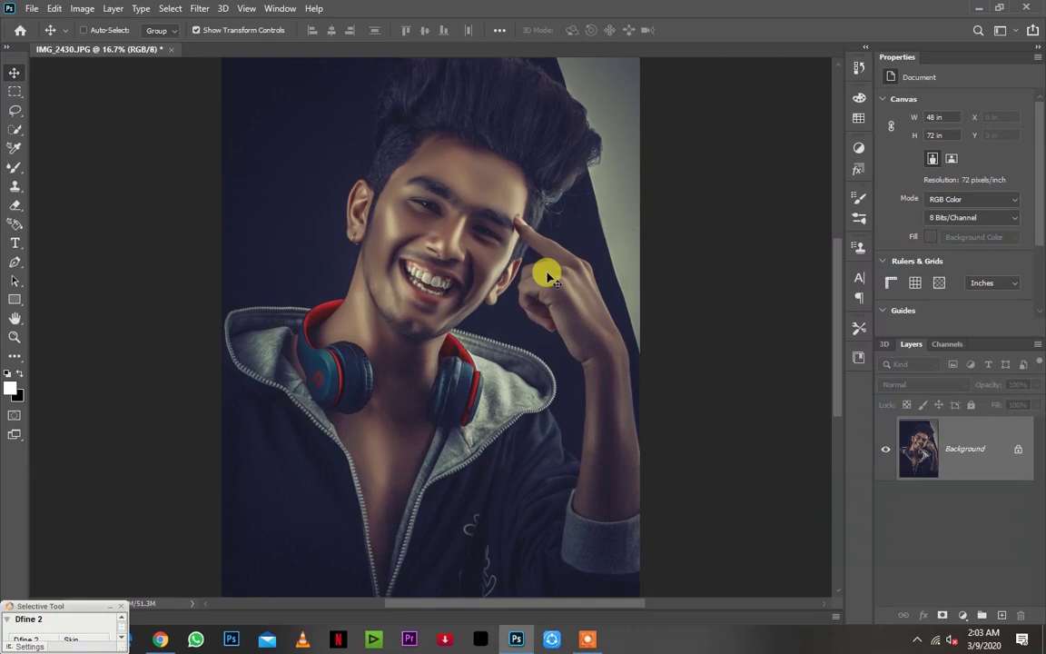
{"action": "left_click_drag", "start_coordinate": [523, 243], "coordinate": [513, 331]}
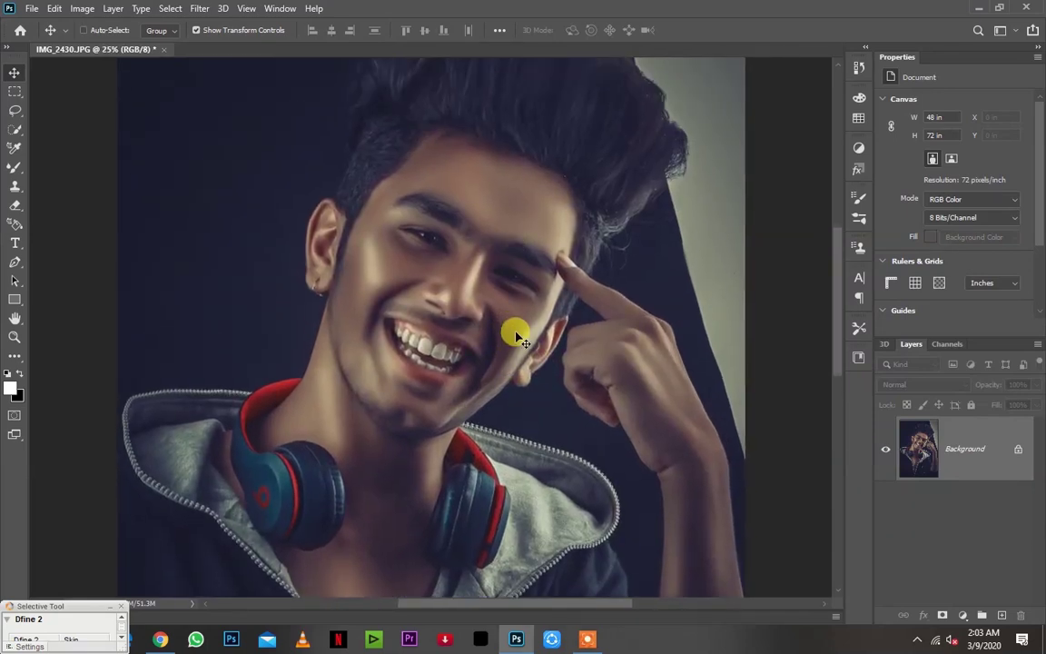
{"action": "key", "text": "ctrl+shift+f"}
{"action": "left_click", "coordinate": [784, 257]}
{"action": "left_click_drag", "start_coordinate": [784, 257], "coordinate": [779, 257]}
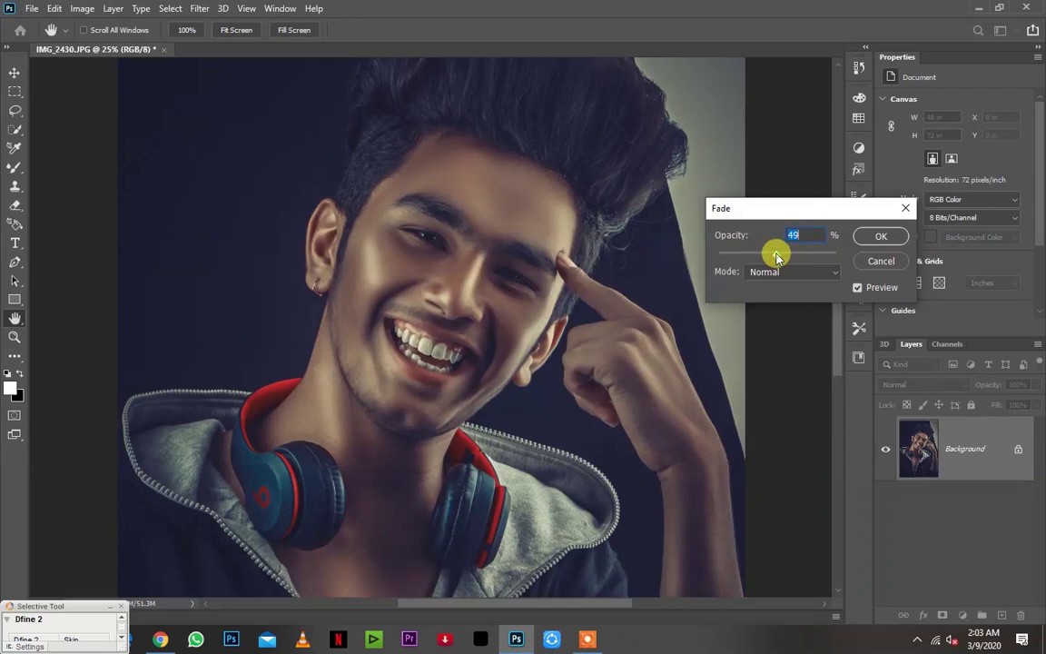
{"action": "left_click", "coordinate": [873, 235]}
{"action": "key", "text": "v"}
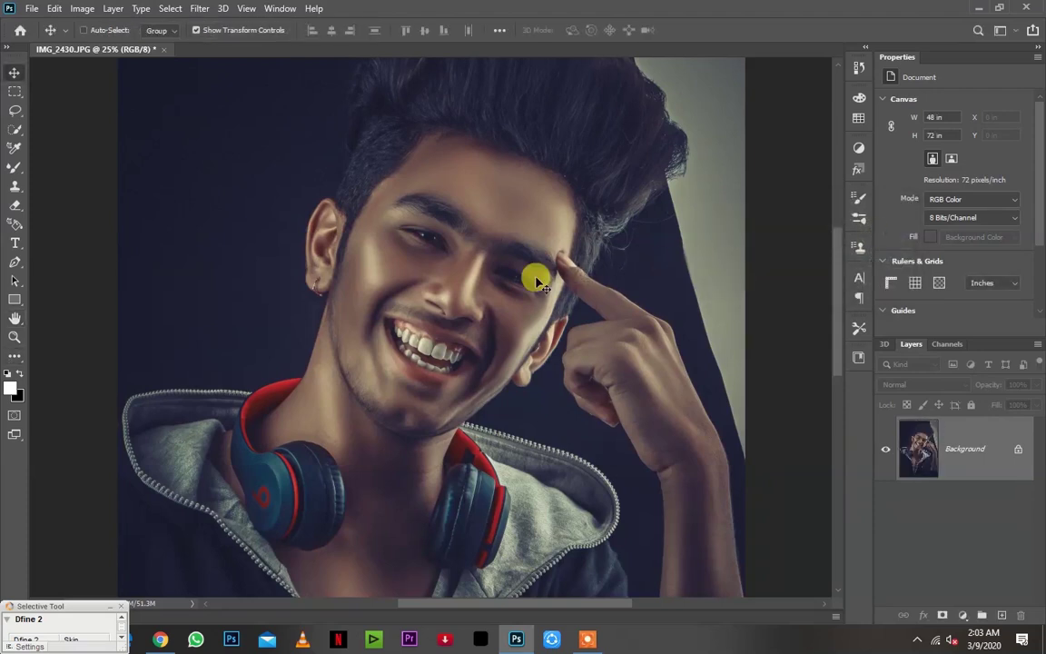
{"action": "key", "text": "ctrl+minus"}
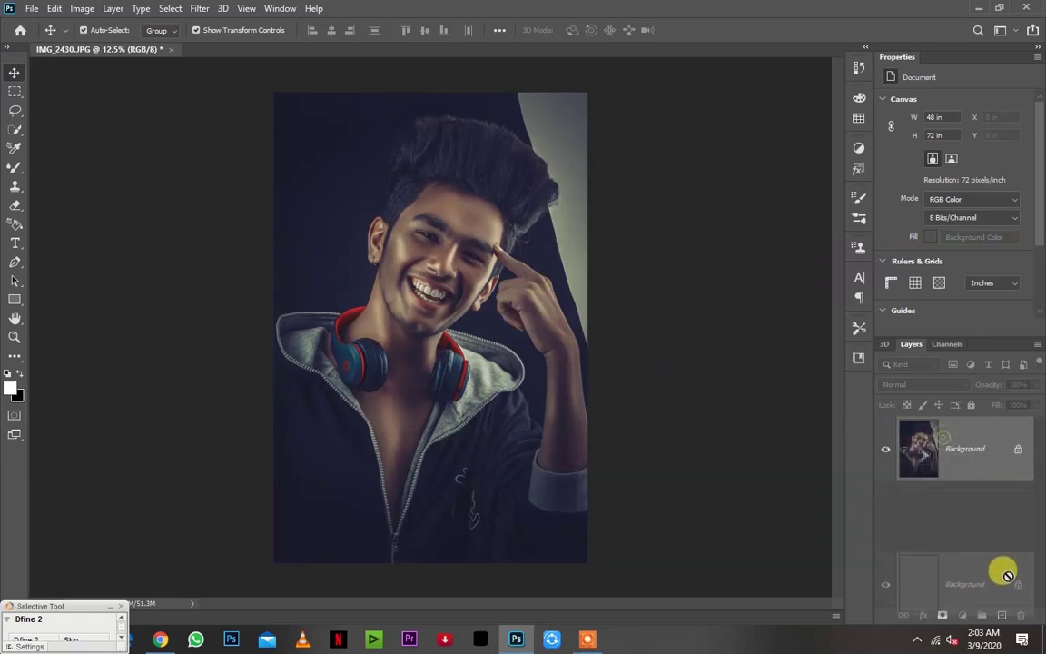
Duplicate the Background, Spin Radial Blur the copy (amount 31), and enlarge it to about 134%
{"action": "left_click_drag", "start_coordinate": [941, 439], "coordinate": [981, 614]}
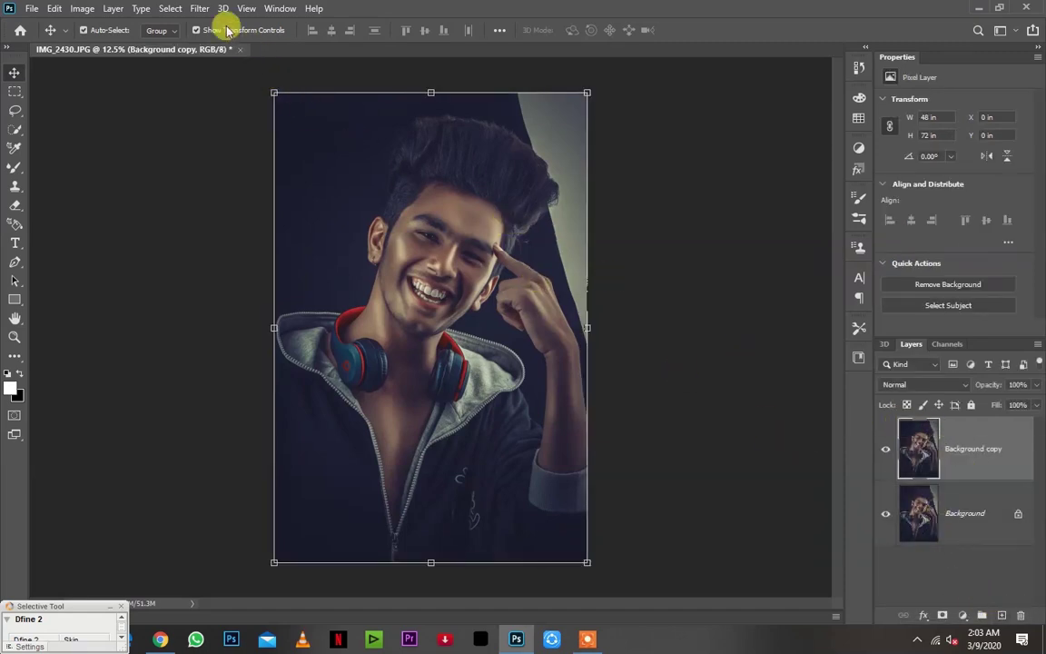
{"action": "left_click", "coordinate": [202, 9]}
{"action": "mouse_move", "coordinate": [209, 172]}
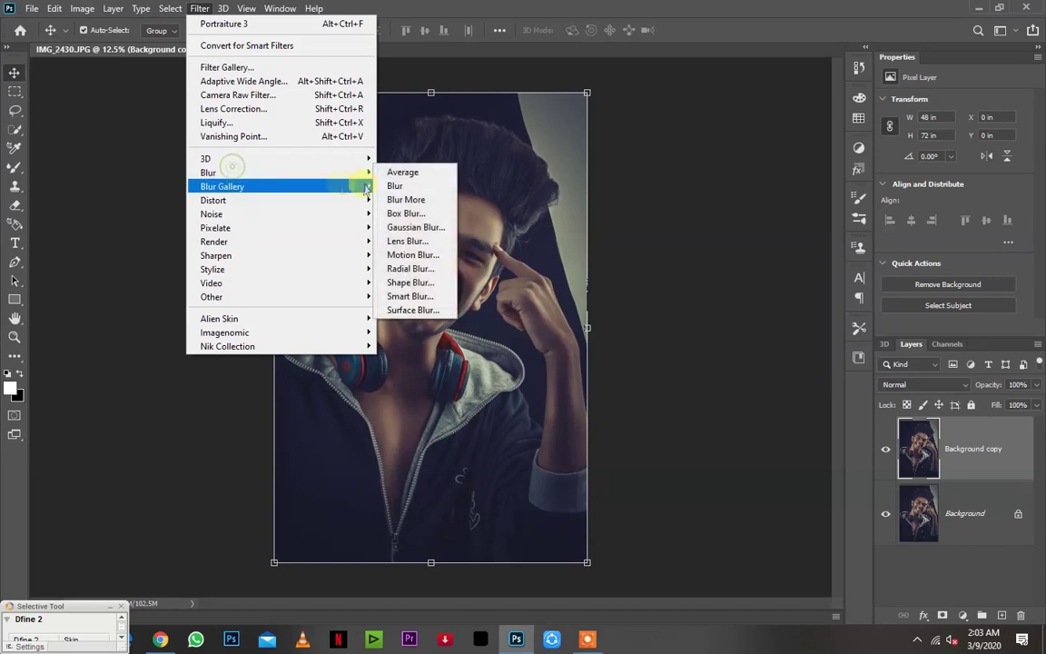
{"action": "left_click", "coordinate": [410, 269]}
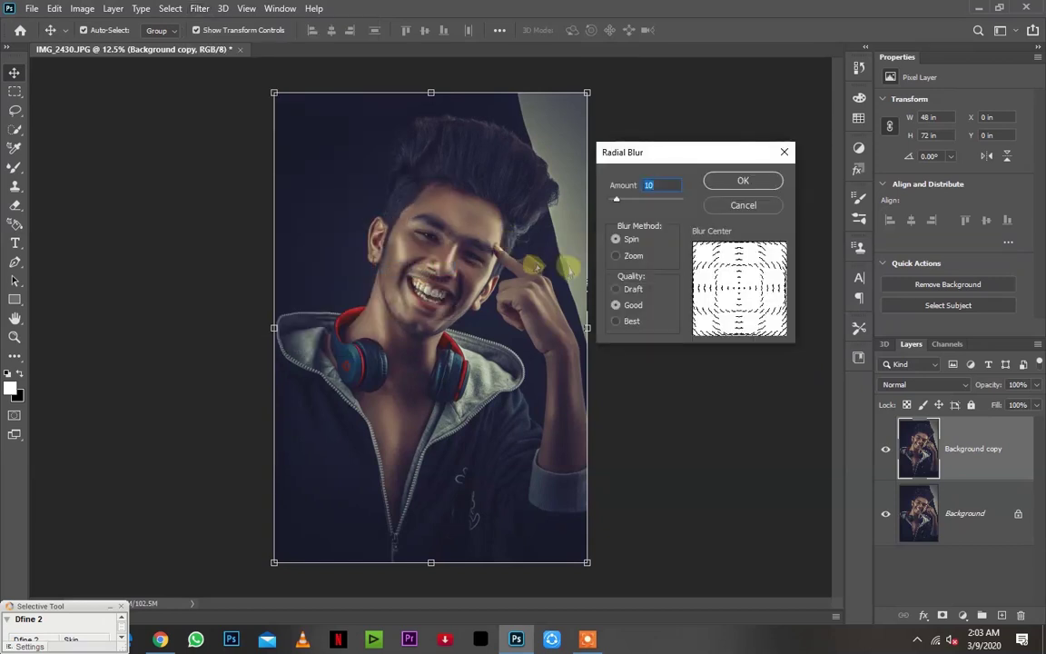
{"action": "left_click_drag", "start_coordinate": [637, 203], "coordinate": [635, 204]}
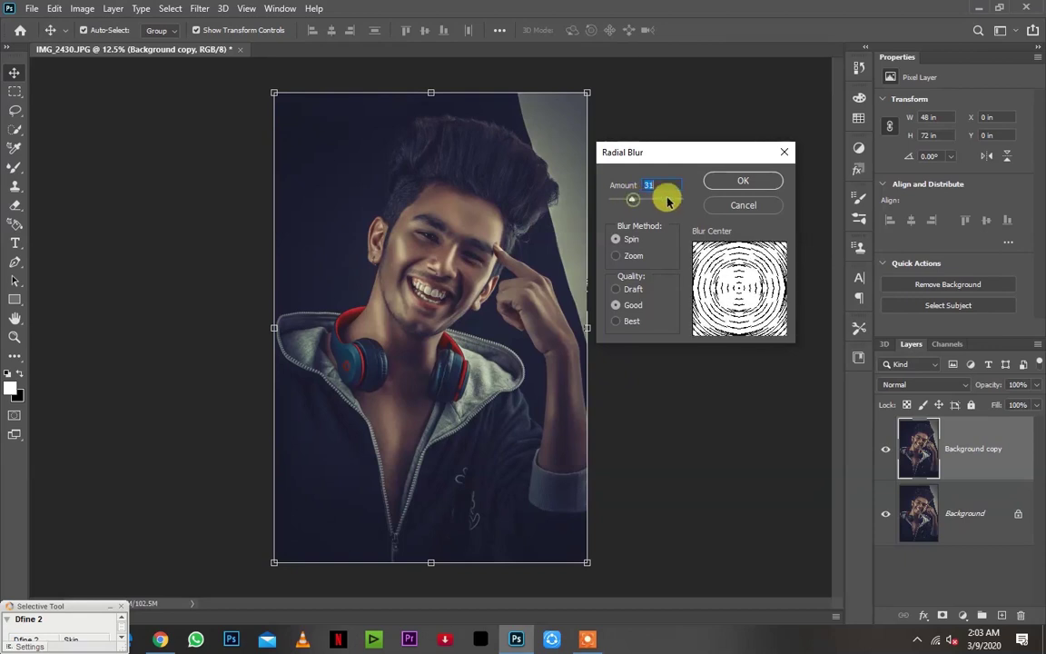
{"action": "left_click", "coordinate": [737, 180]}
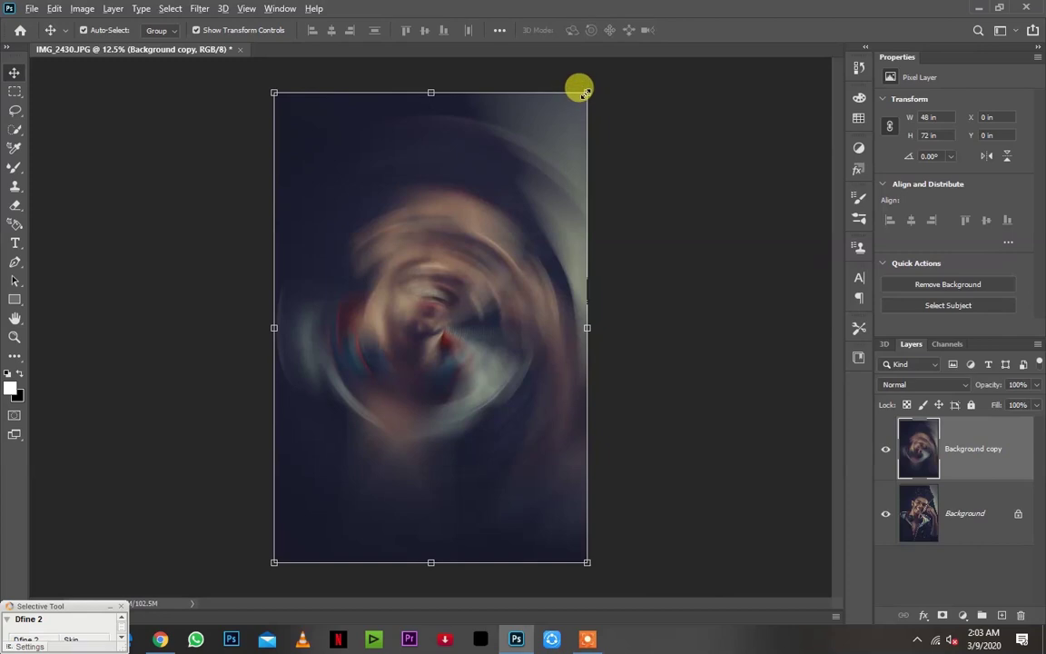
{"action": "left_click_drag", "start_coordinate": [585, 94], "coordinate": [650, 24]}
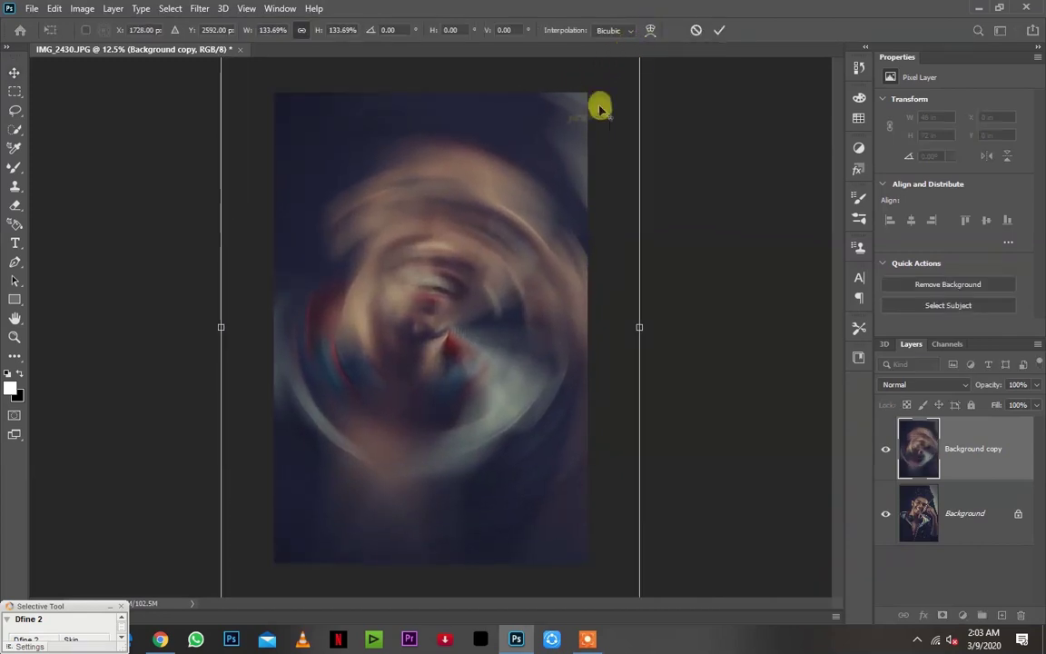
Commit the enlarged blurred copy and erase its centre with a large soft 50% eraser
{"action": "key", "text": "Return"}
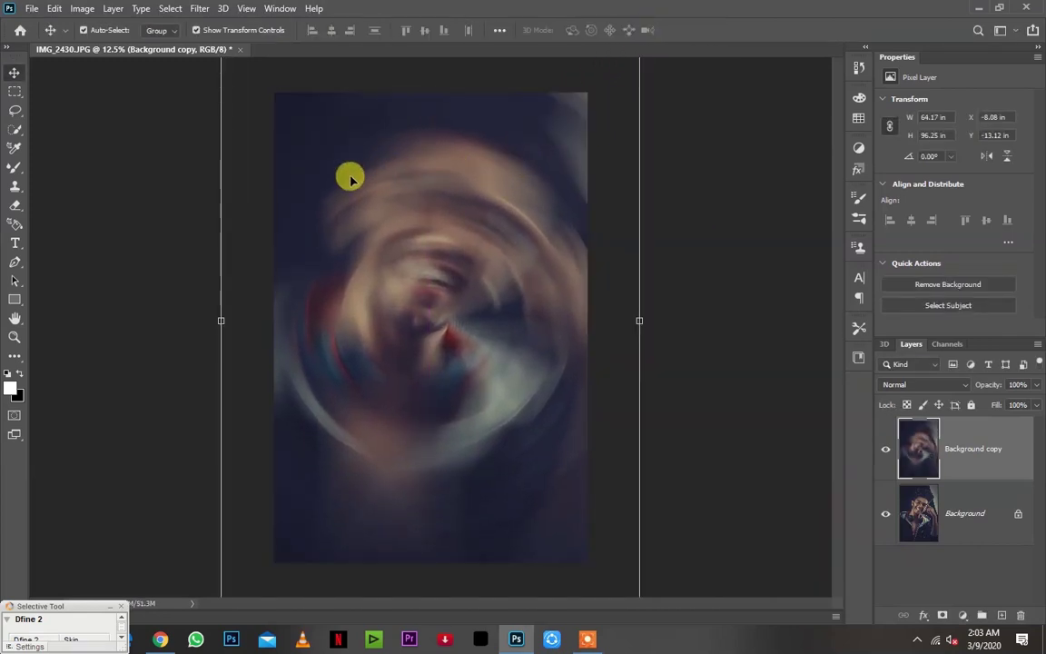
{"action": "key", "text": "e"}
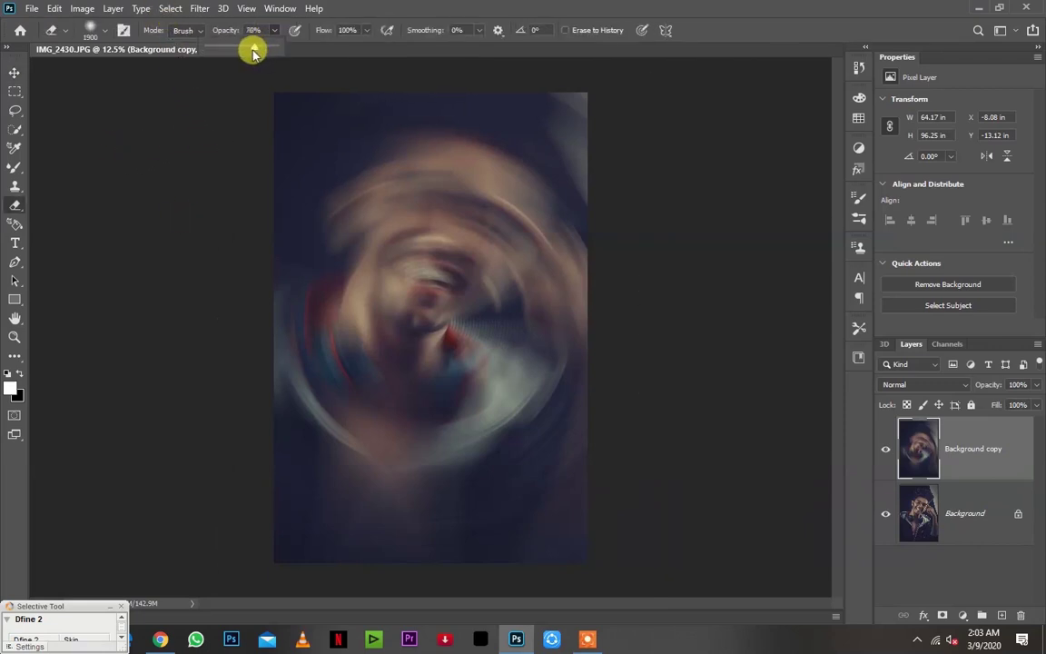
{"action": "key", "text": "bracketright"}
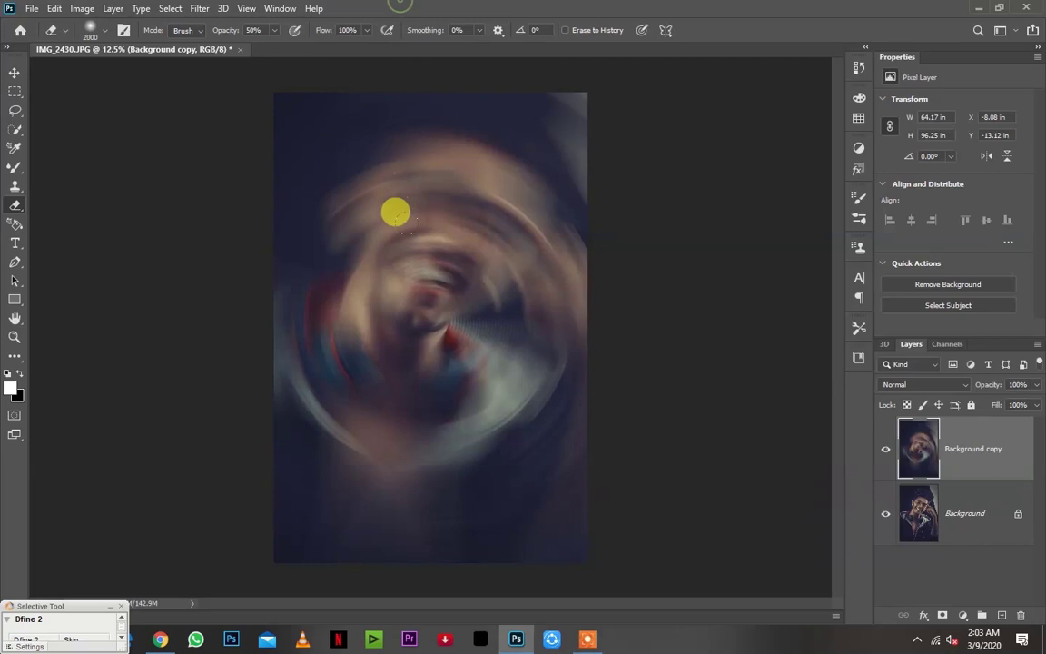
{"action": "key", "text": "bracketright"}
{"action": "key", "text": "bracketright"}
{"action": "key", "text": "bracketright"}
{"action": "mouse_move", "coordinate": [377, 212]}
{"action": "left_mouse_down"}
{"action": "mouse_move", "coordinate": [361, 168]}
{"action": "mouse_move", "coordinate": [357, 196]}
{"action": "mouse_move", "coordinate": [405, 172]}
{"action": "mouse_move", "coordinate": [378, 112]}
{"action": "mouse_move", "coordinate": [361, 117]}
{"action": "mouse_move", "coordinate": [343, 177]}
{"action": "mouse_move", "coordinate": [303, 240]}
{"action": "mouse_move", "coordinate": [325, 317]}
{"action": "mouse_move", "coordinate": [290, 306]}
{"action": "mouse_move", "coordinate": [355, 264]}
{"action": "mouse_move", "coordinate": [418, 66]}
{"action": "mouse_move", "coordinate": [362, 133]}
{"action": "mouse_move", "coordinate": [404, 61]}
{"action": "mouse_move", "coordinate": [427, 63]}
{"action": "mouse_move", "coordinate": [429, 82]}
{"action": "mouse_move", "coordinate": [285, 164]}
{"action": "mouse_move", "coordinate": [308, 291]}
{"action": "mouse_move", "coordinate": [339, 315]}
{"action": "mouse_move", "coordinate": [366, 308]}
{"action": "mouse_move", "coordinate": [311, 210]}
{"action": "mouse_move", "coordinate": [331, 98]}
{"action": "mouse_move", "coordinate": [223, 116]}
{"action": "mouse_move", "coordinate": [15, 108]}
{"action": "left_mouse_up"}
{"action": "key", "text": "bracketright"}
{"action": "key", "text": "bracketright"}
{"action": "key", "text": "bracketright"}
{"action": "key", "text": "bracketleft"}
{"action": "key", "text": "bracketleft"}
{"action": "key", "text": "bracketright"}
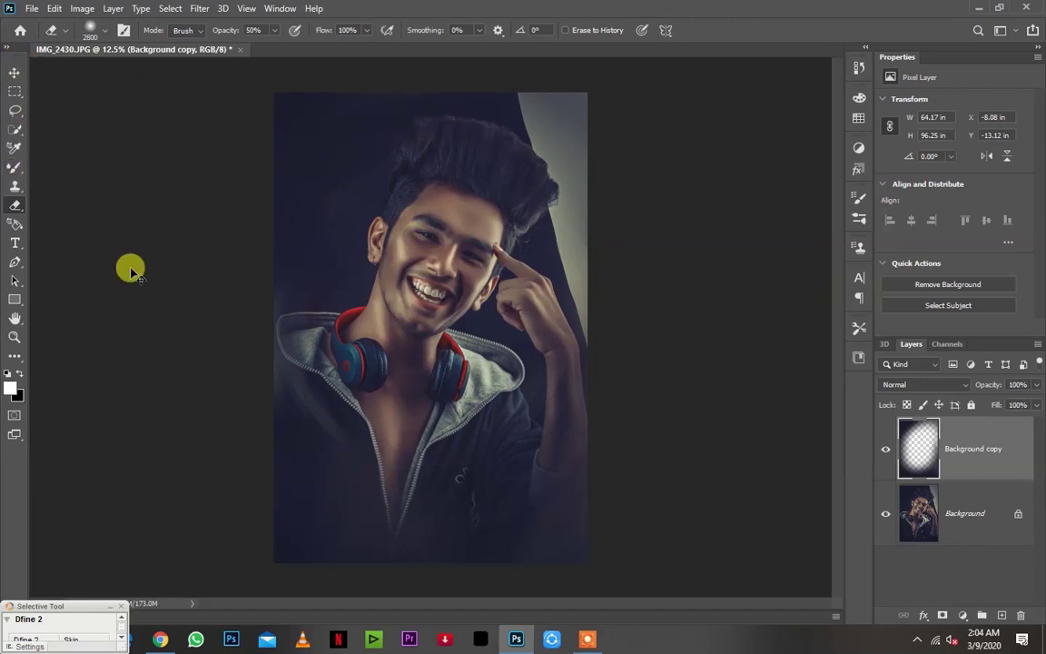
Merge the blurred copy into the Background and apply Camera Raw's Curve 'Lift Shadows' preset
{"action": "key", "text": "ctrl+e"}
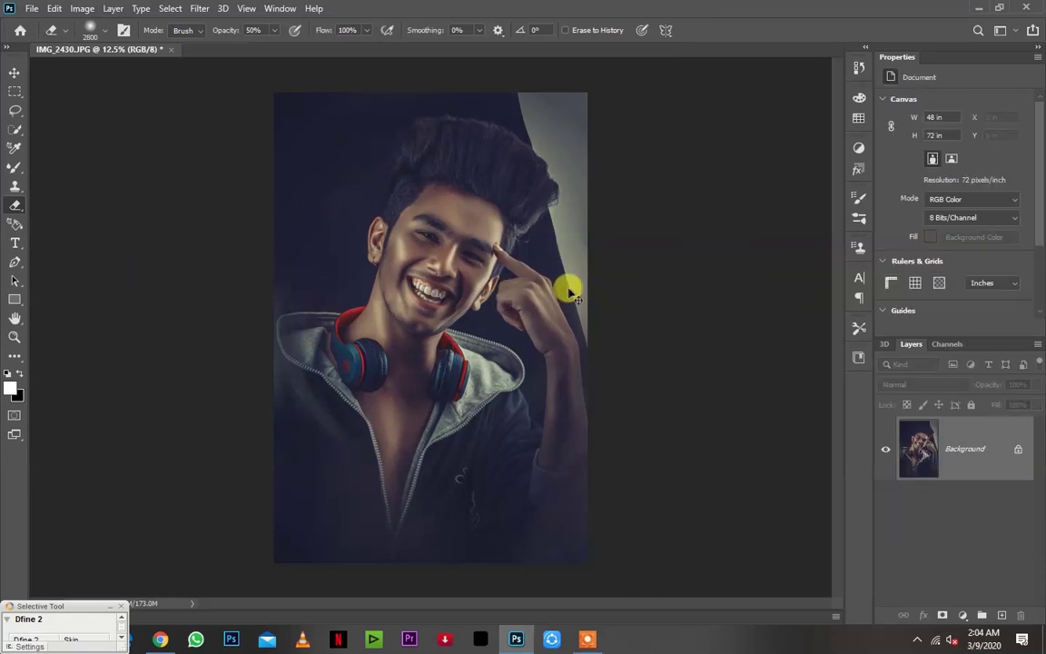
{"action": "left_click", "coordinate": [199, 9]}
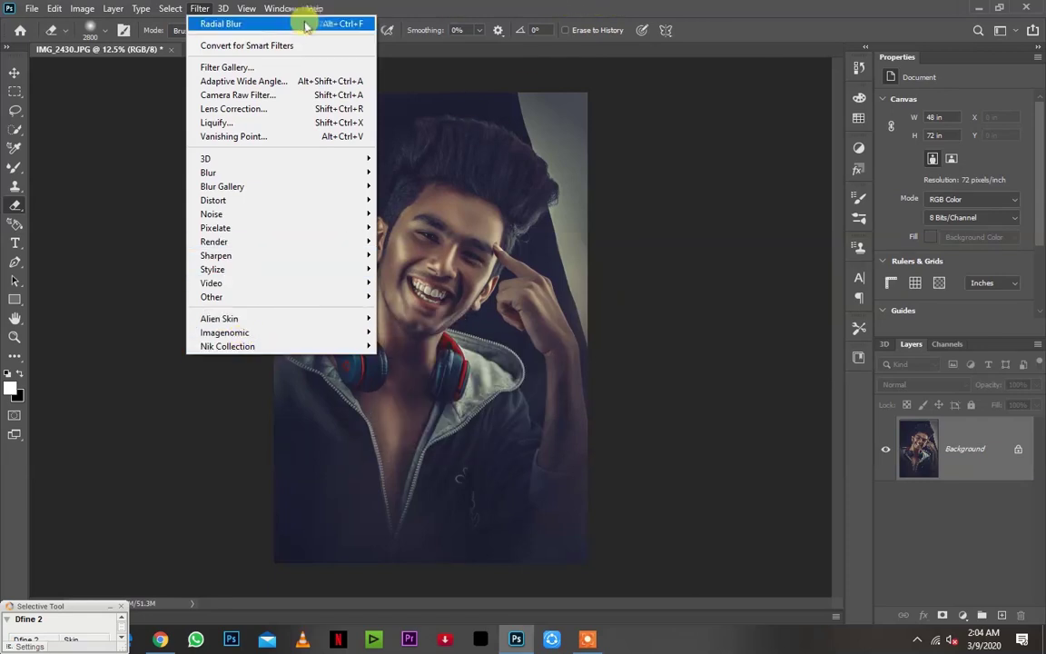
{"action": "left_click", "coordinate": [257, 95]}
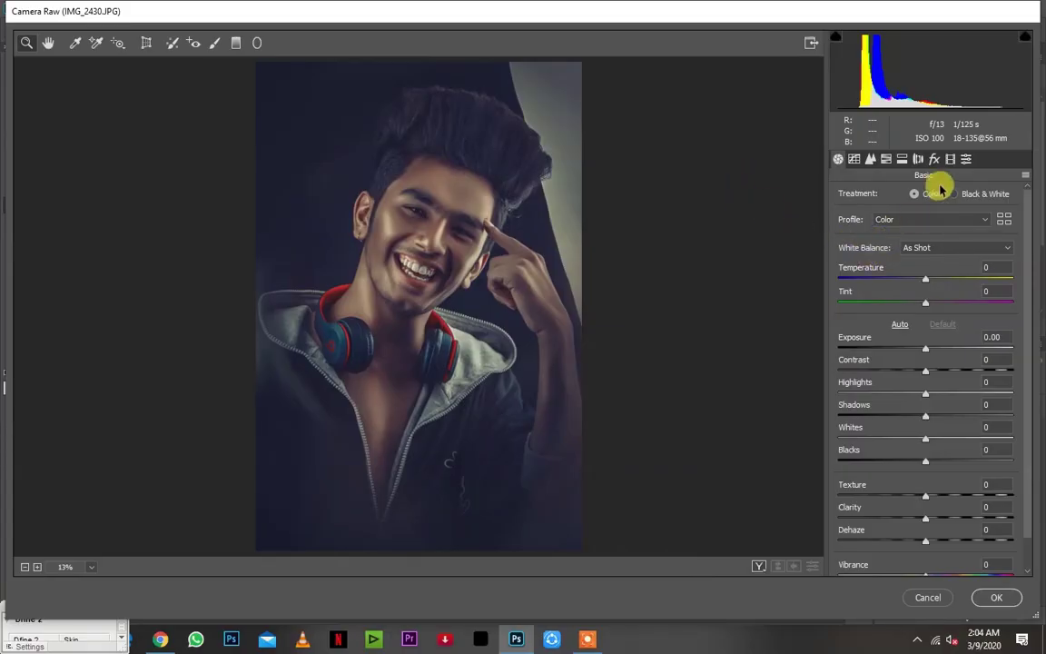
{"action": "left_click", "coordinate": [965, 159]}
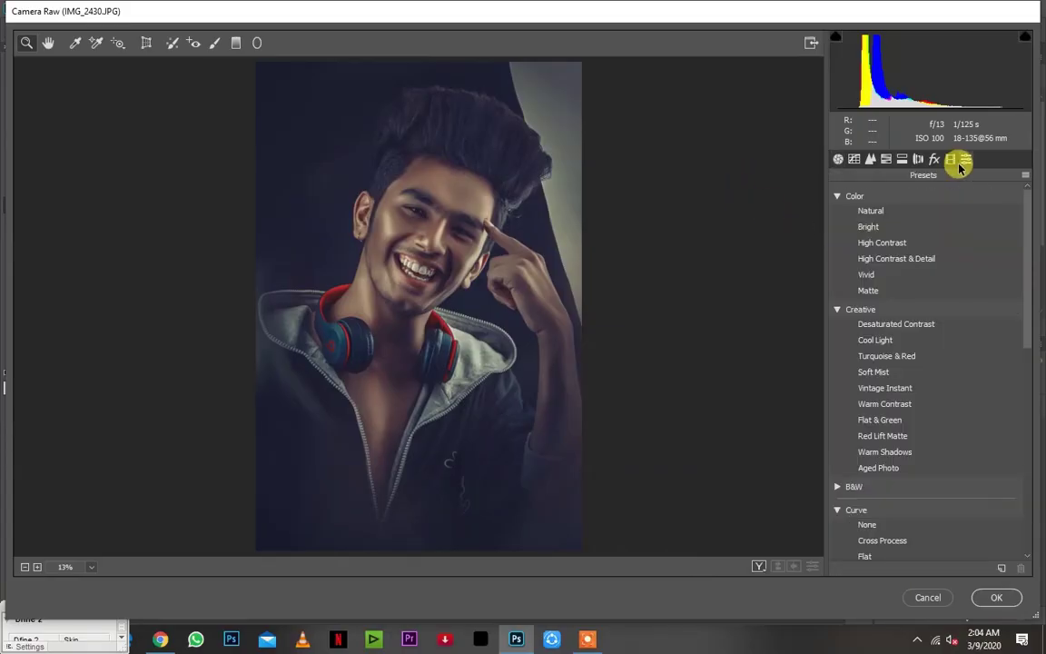
{"action": "scroll", "coordinate": [944, 317], "scroll_direction": "down", "scroll_amount": 2}
{"action": "scroll", "coordinate": [935, 359], "scroll_direction": "down", "scroll_amount": 3}
{"action": "left_click", "coordinate": [929, 366]}
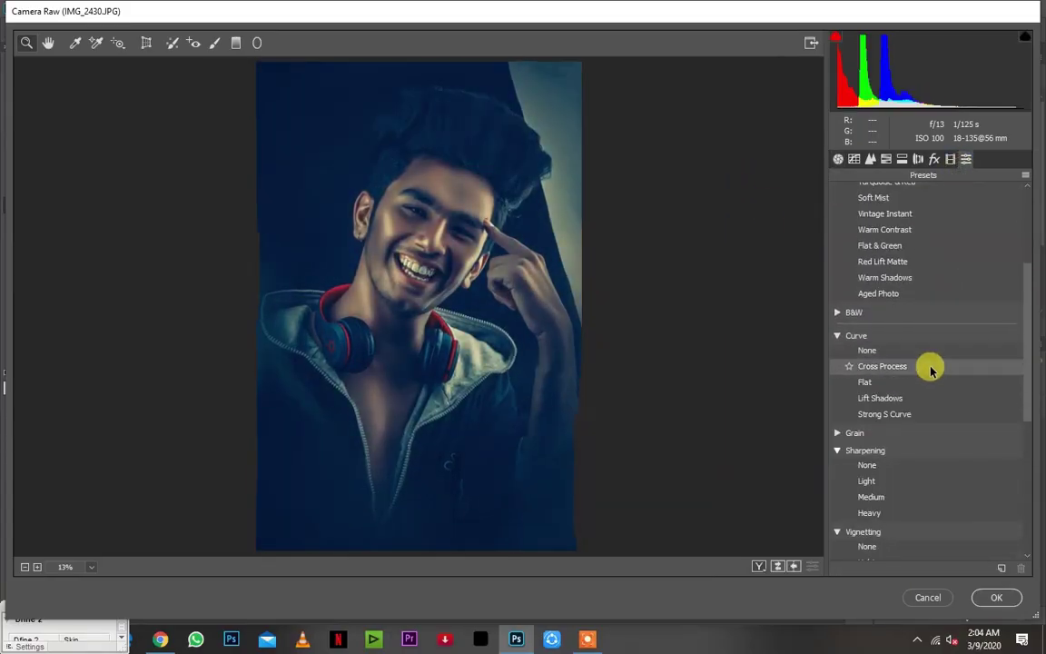
{"action": "left_click", "coordinate": [881, 397]}
{"action": "left_click", "coordinate": [996, 597]}
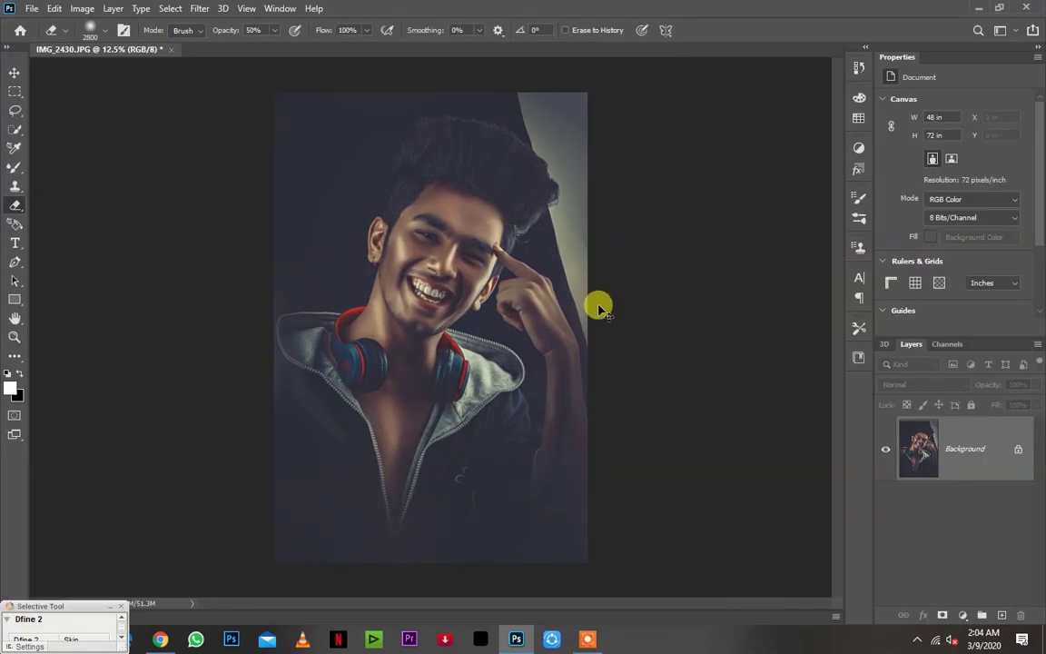
Fade the Camera Raw Lift Shadows look to 28% opacity
{"action": "key", "text": "ctrl+shift+f"}
{"action": "left_click", "coordinate": [756, 257]}
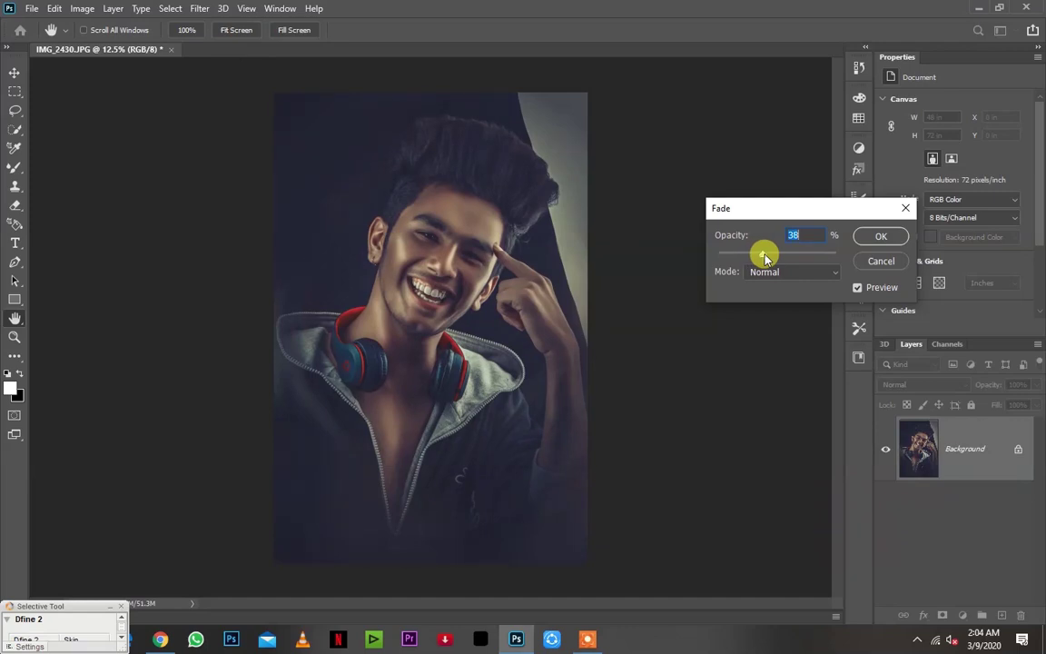
{"action": "left_click_drag", "start_coordinate": [766, 258], "coordinate": [760, 258]}
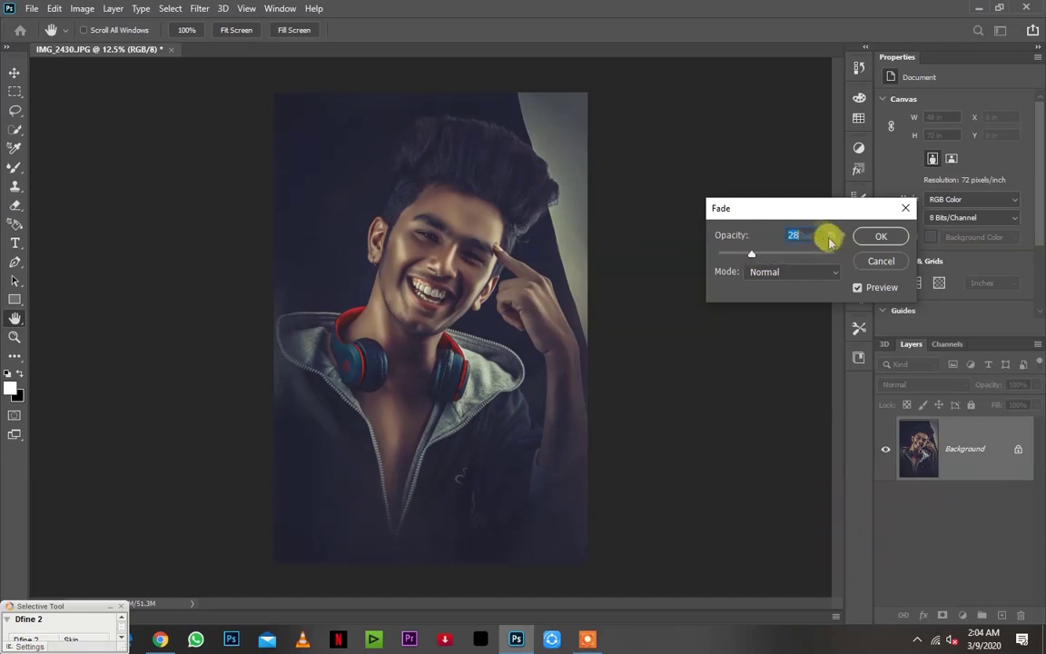
{"action": "left_click", "coordinate": [866, 234]}
Stamp the signature brush at 30% opacity on the dark backdrop beside the left shoulder
{"action": "key", "text": "e"}
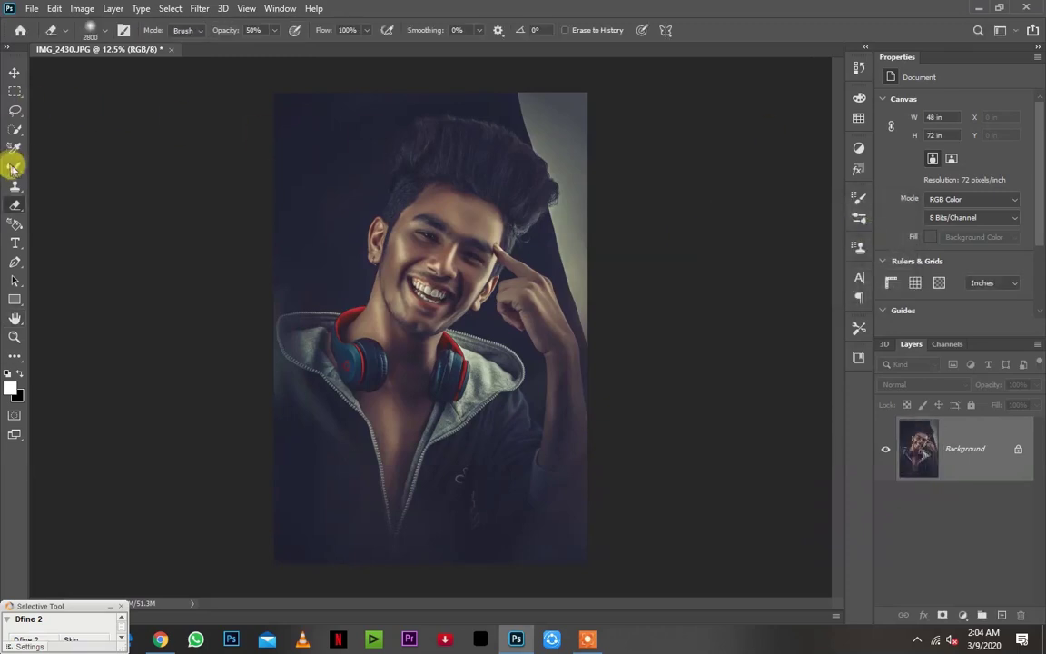
{"action": "right_click", "coordinate": [13, 168]}
{"action": "left_click", "coordinate": [54, 167]}
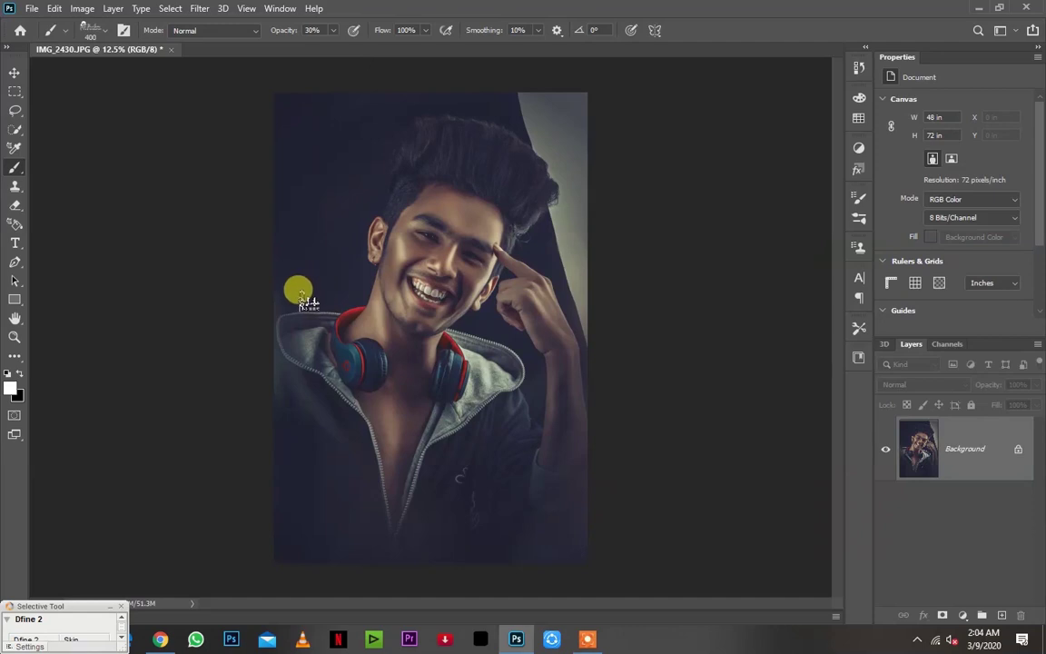
{"action": "key", "text": "ctrl+plus"}
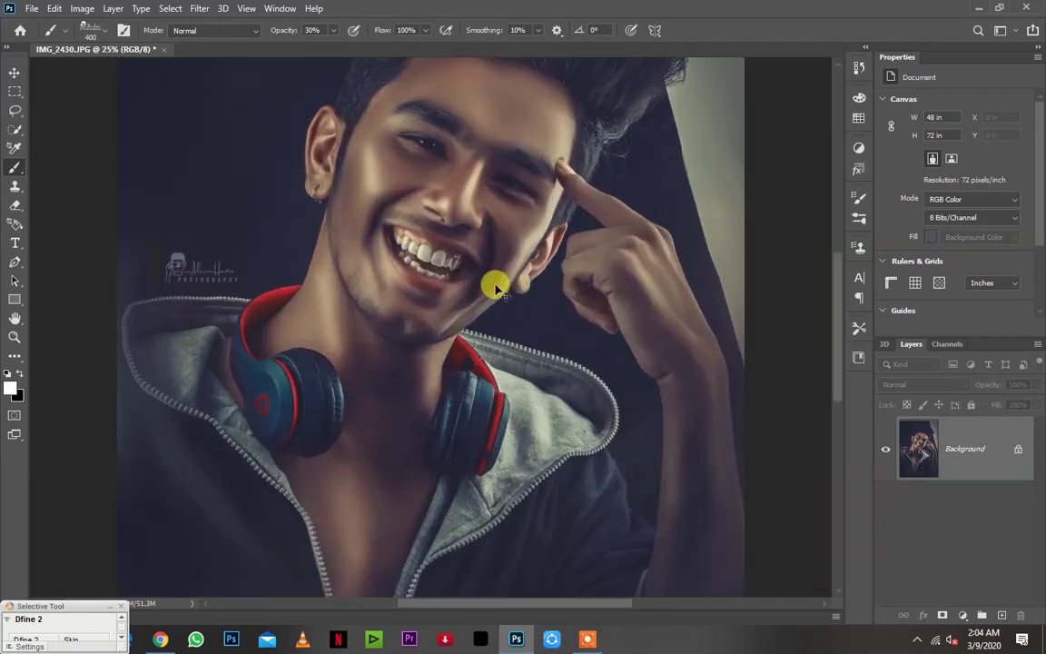
{"action": "scroll", "coordinate": [435, 318], "scroll_direction": "up", "scroll_amount": 1}
{"action": "scroll", "coordinate": [454, 349], "scroll_direction": "up", "scroll_amount": 1}
{"action": "scroll", "coordinate": [459, 354], "scroll_direction": "up", "scroll_amount": 1}
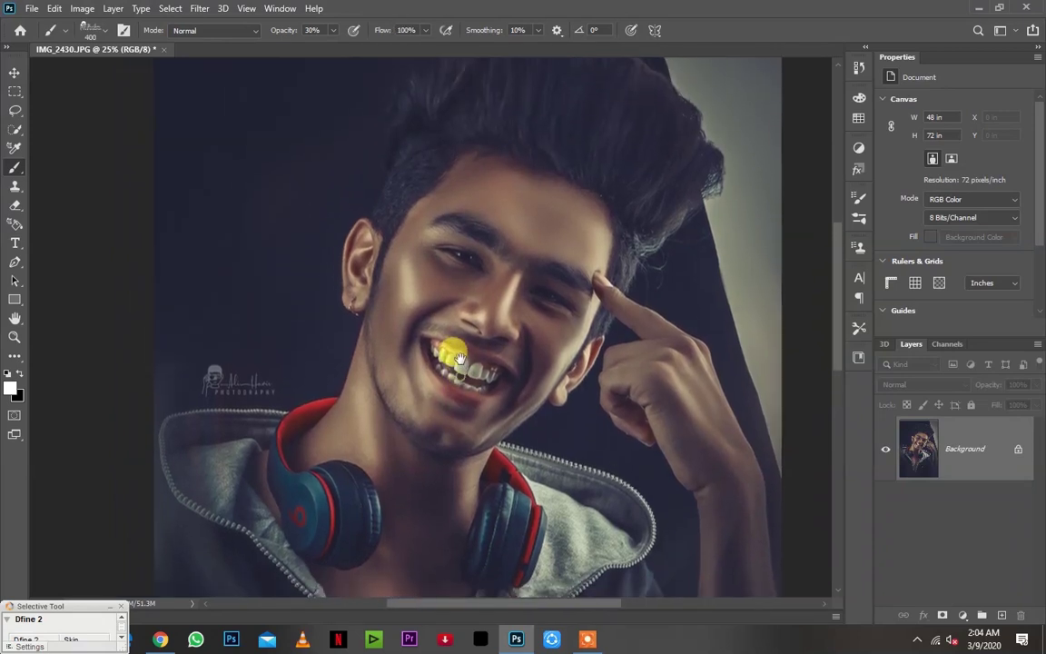